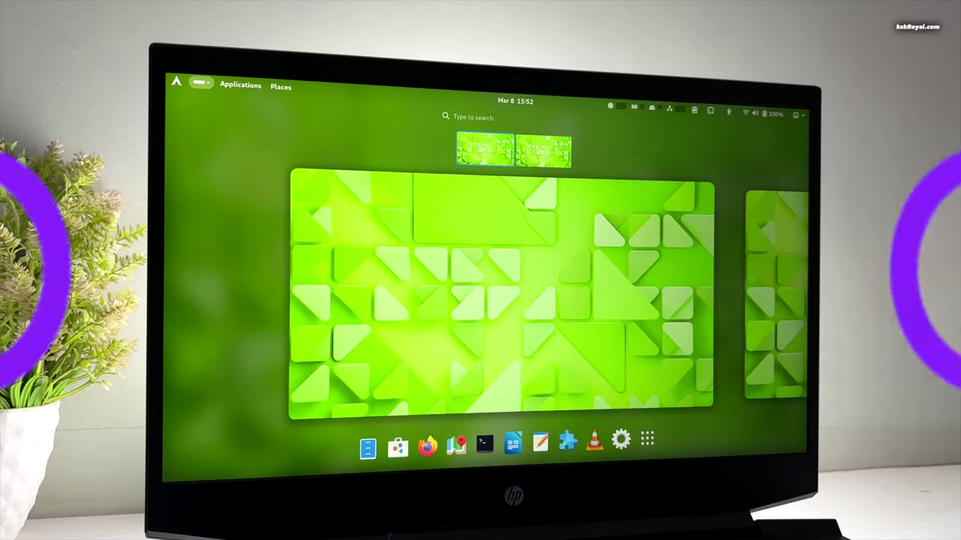
Toggle the app grid and workspace overview with Super, ending on the plain desktop.
key(super)
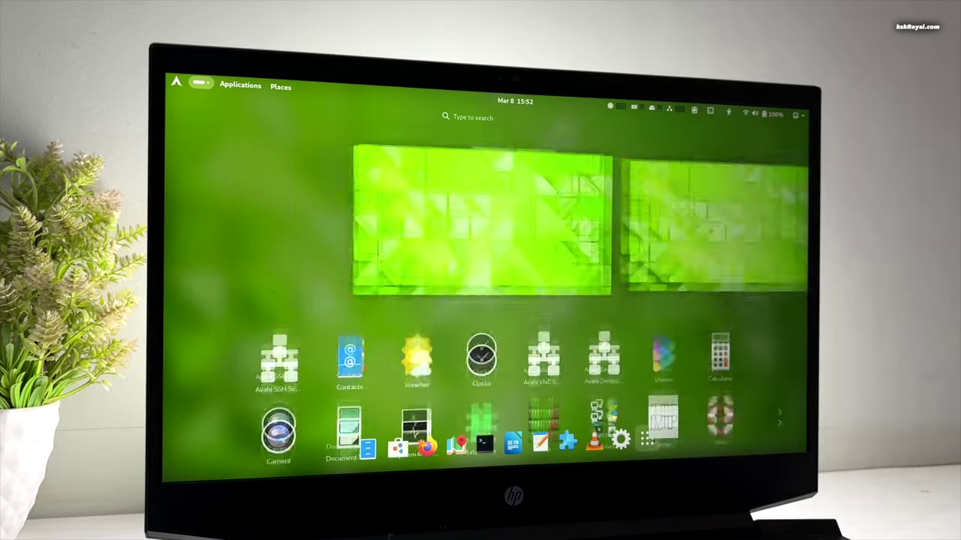
key(super+a)
key(super+a)
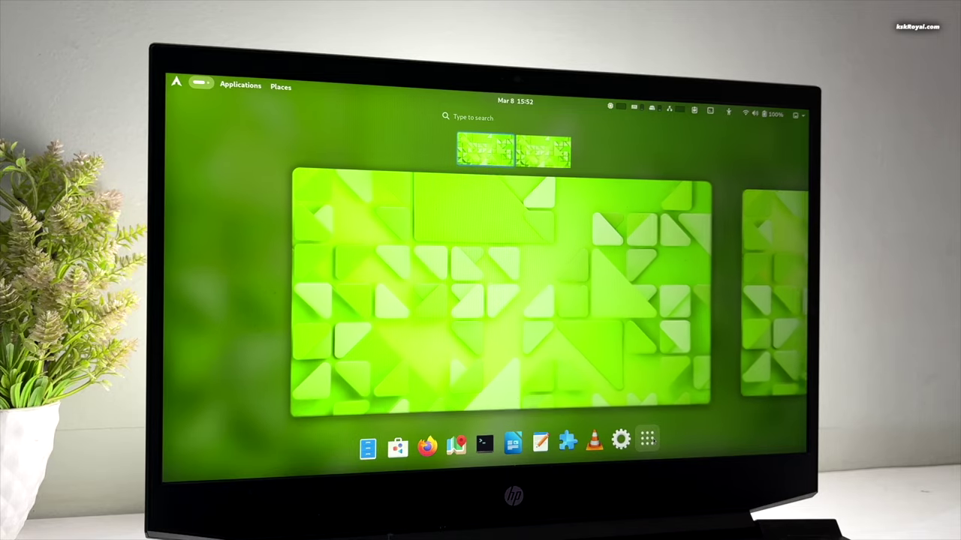
key(super)
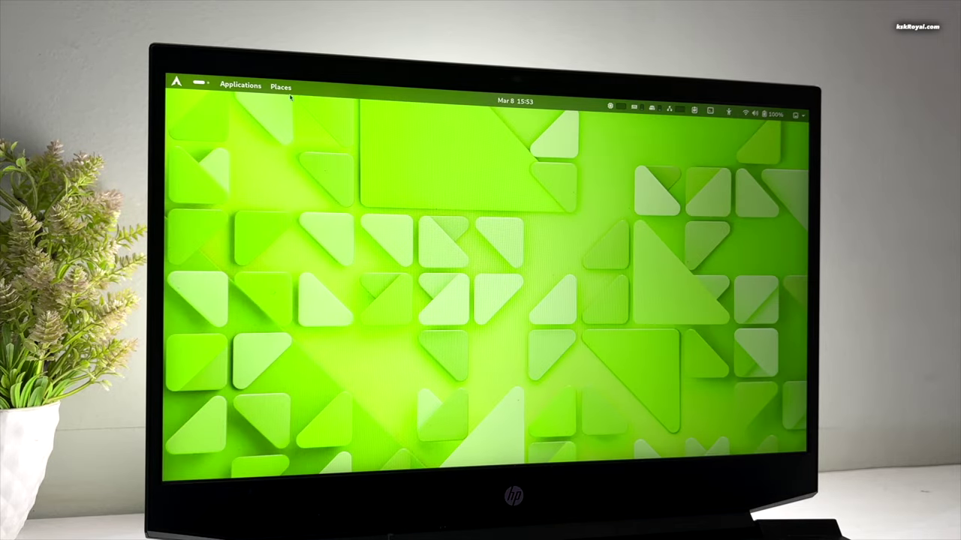
Launch Visual Studio Code from Applications > Programming in the top bar.
click(256, 87)
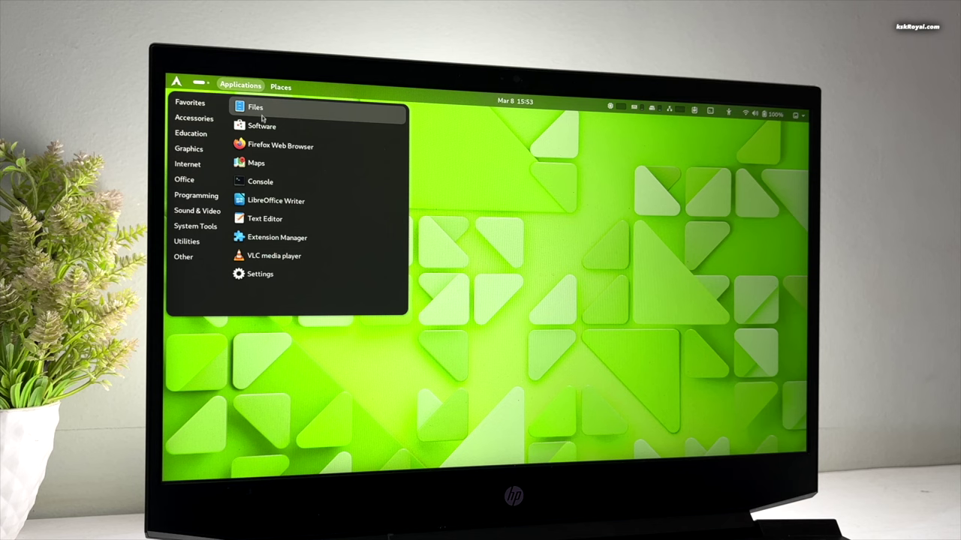
mouse_move(212, 170)
mouse_move(207, 195)
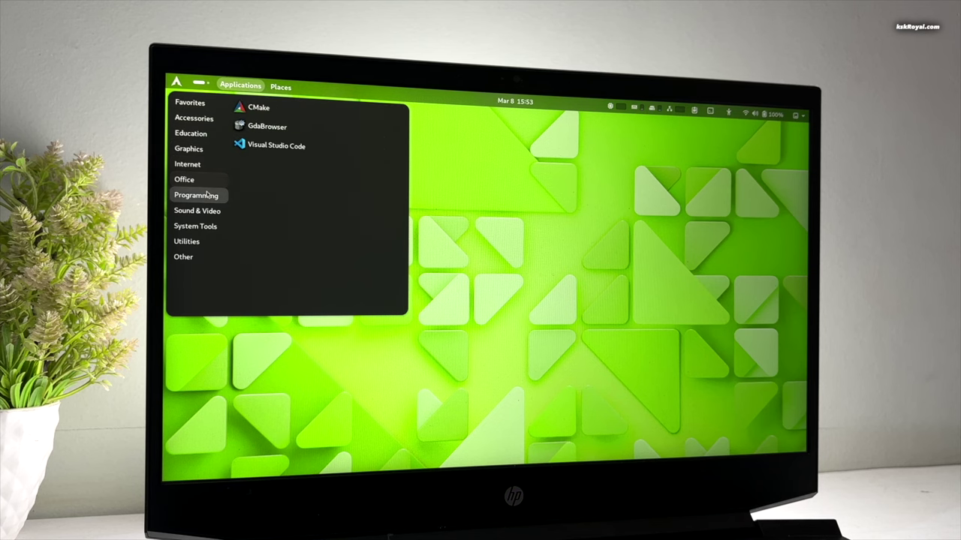
click(294, 154)
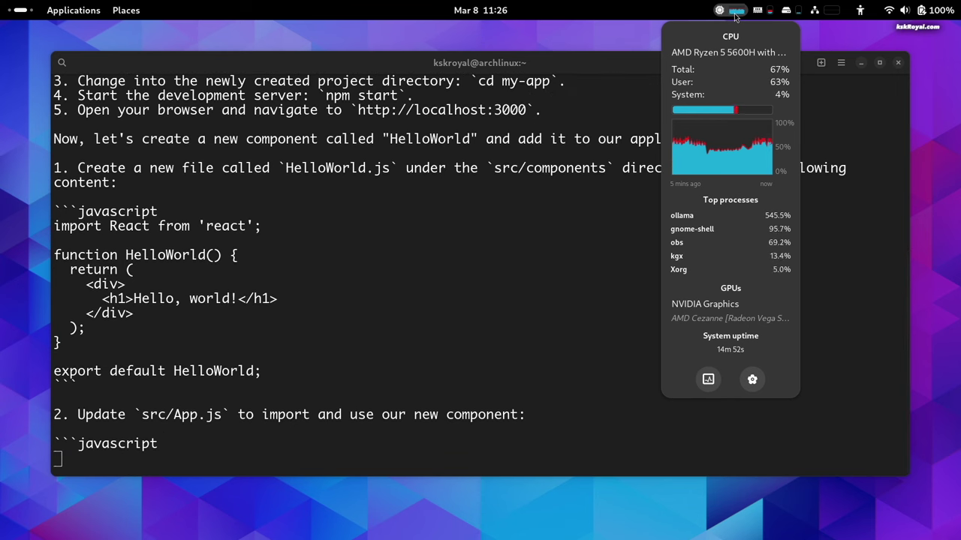
Cycle PaperWM focus to the next window and bring Visual Studio Code into focus.
mouse_move(731, 148)
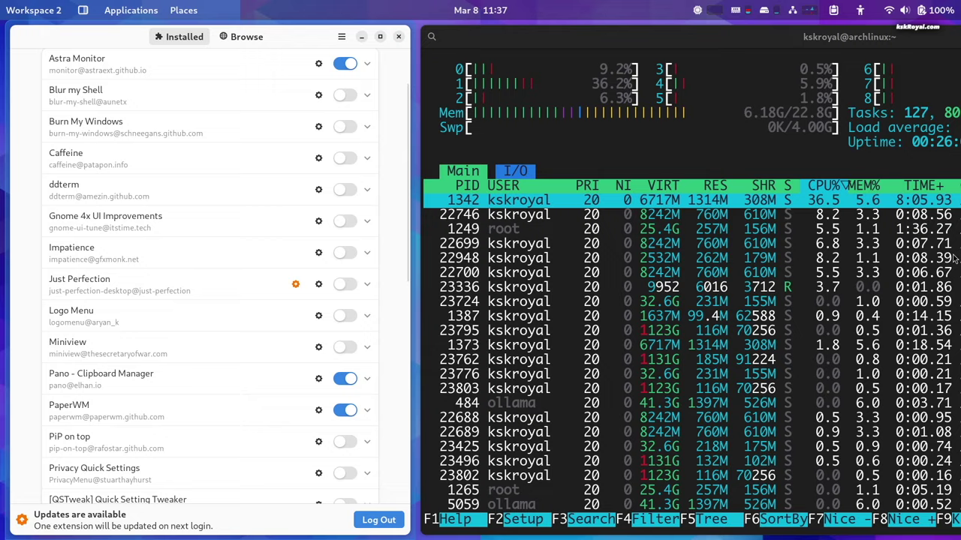
key(super+period)
key(super+period)
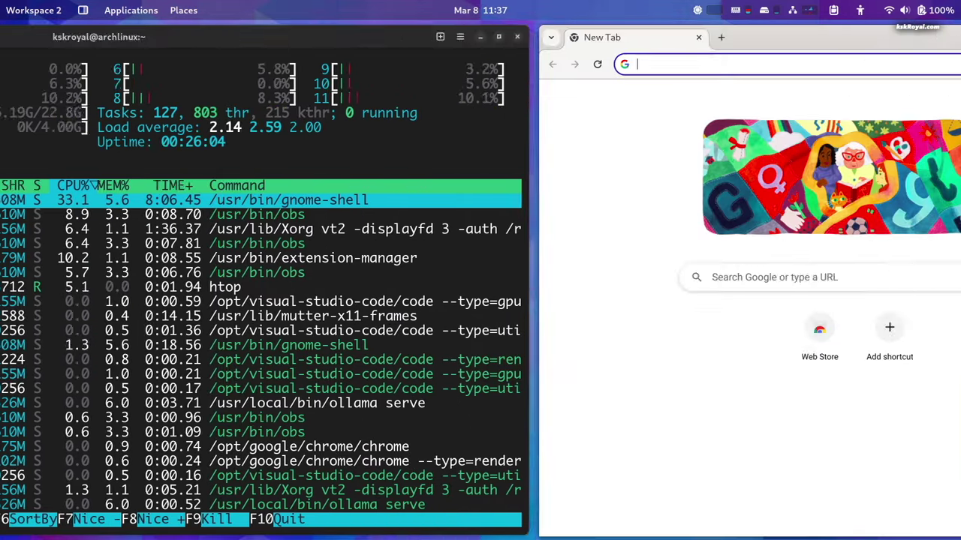
click(957, 257)
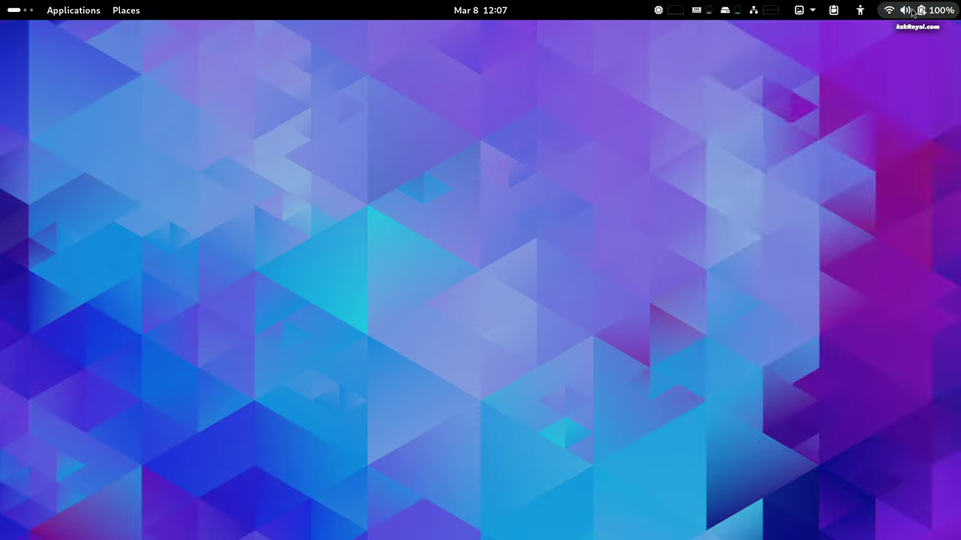
Open the quick settings Privacy submenu, then hide the nvtop drop-down terminal with F12.
key(super+v)
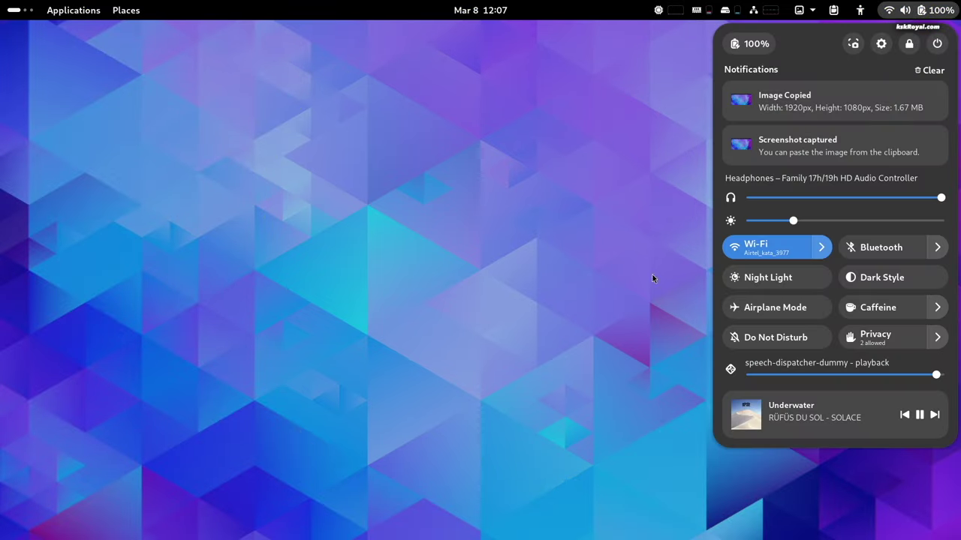
click(937, 339)
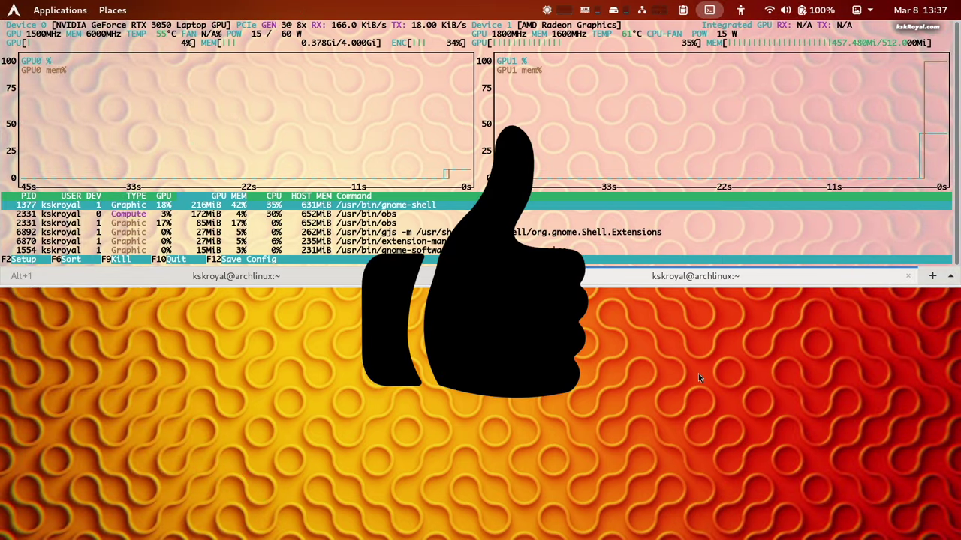
key(F12)
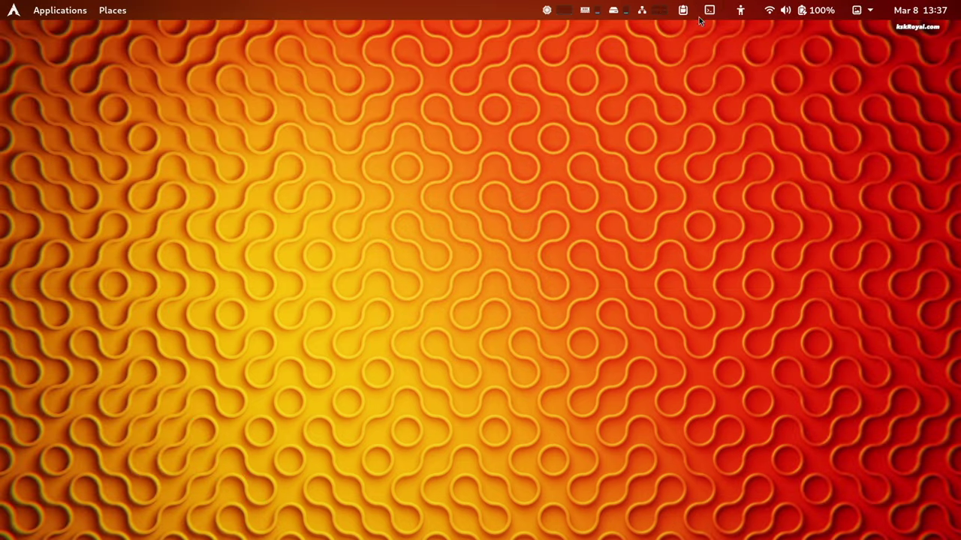
In the drop-down terminal, install flatpak with sudo pacman -Sy flatpak, confirming with y.
click(704, 15)
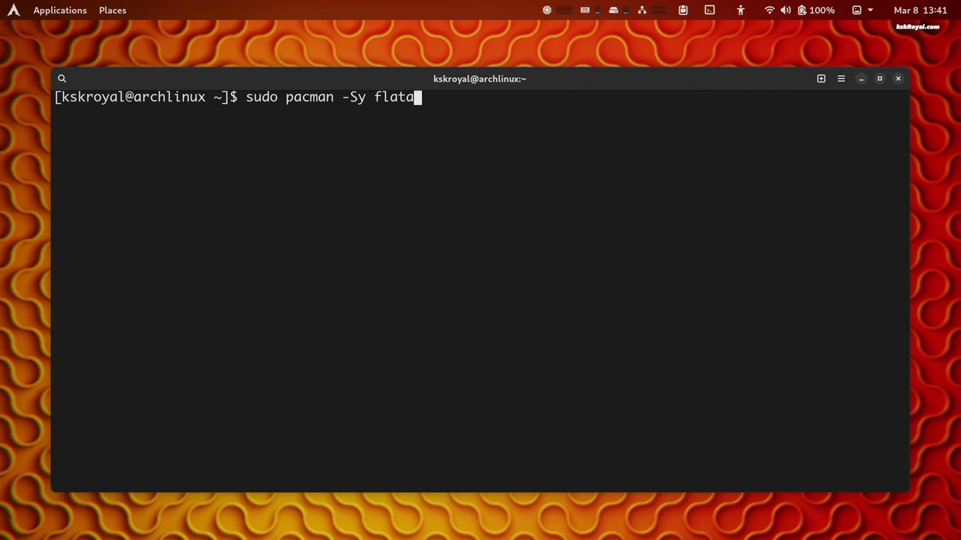
text(ak)
key(Return)
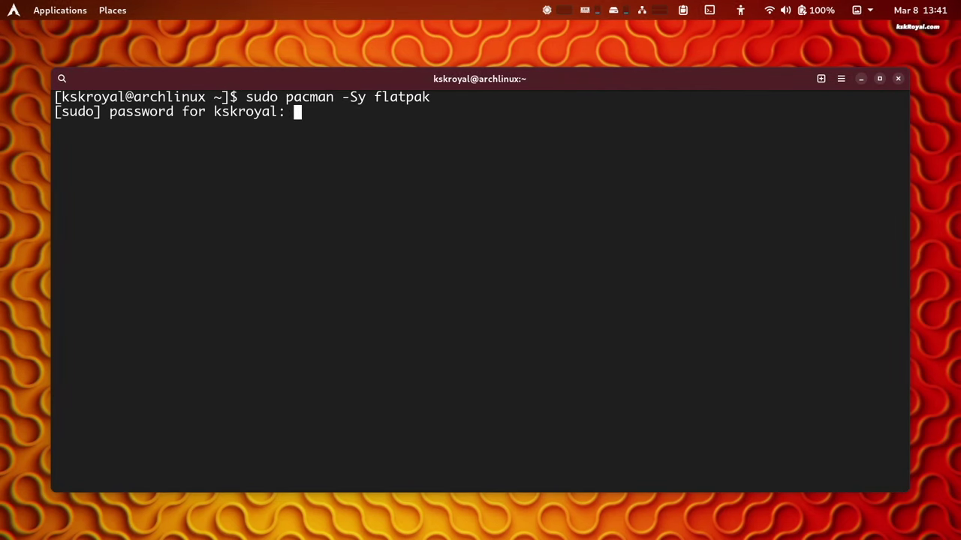
key(Return)
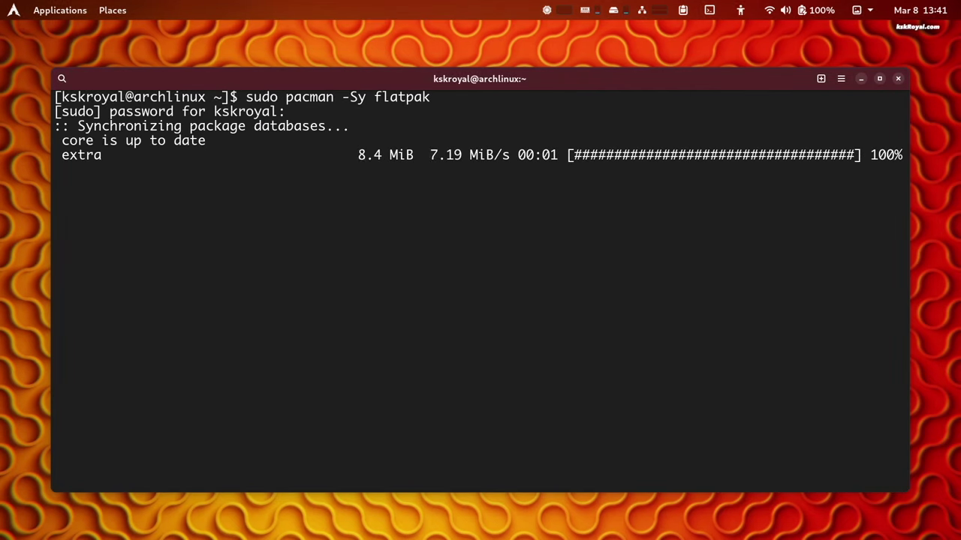
text(y)
key(Return)
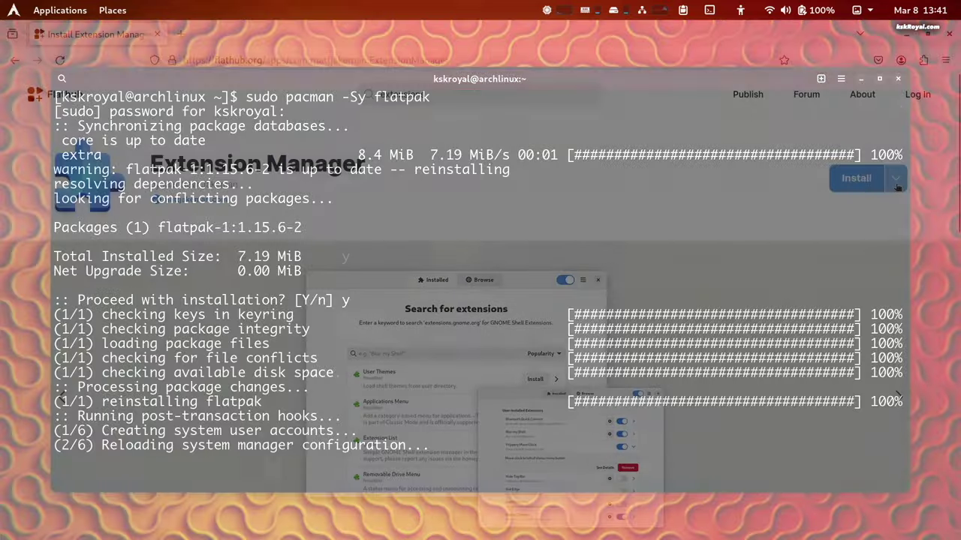
Copy Flathub's manual install command for Extension Manager and paste it into Console.
click(895, 180)
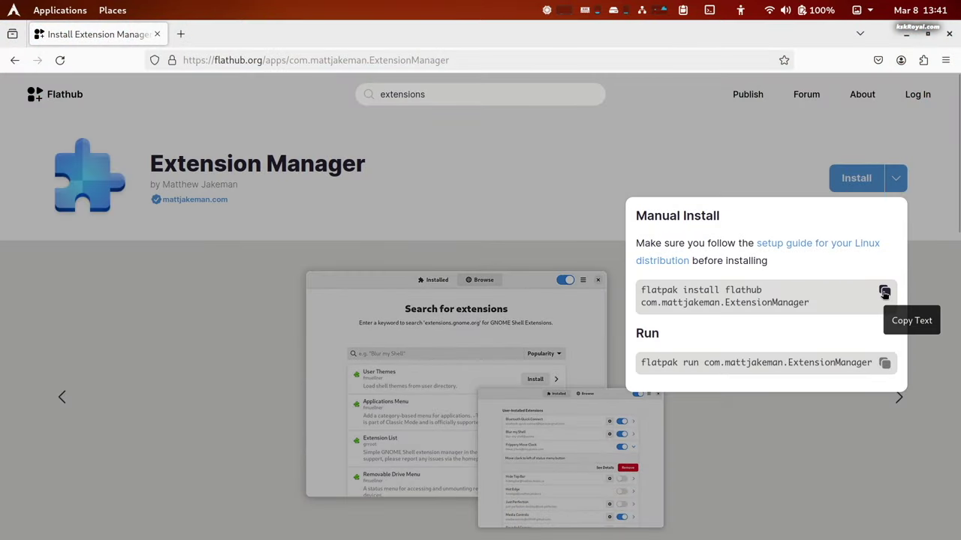
click(884, 293)
key(alt+Tab)
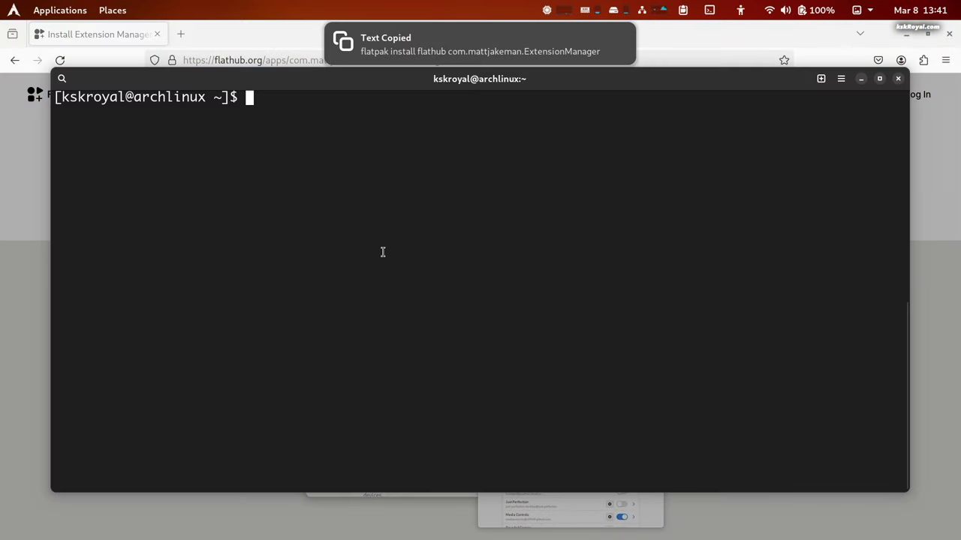
key(ctrl+shift+v)
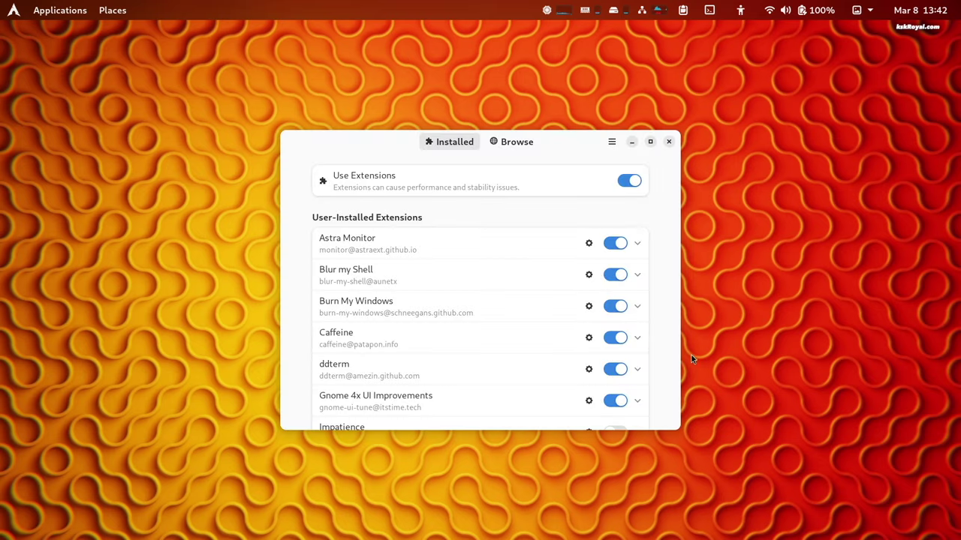
Scroll through the Installed extensions list, then switch to Browse and scroll the search page.
scroll(660, 341, down, 15)
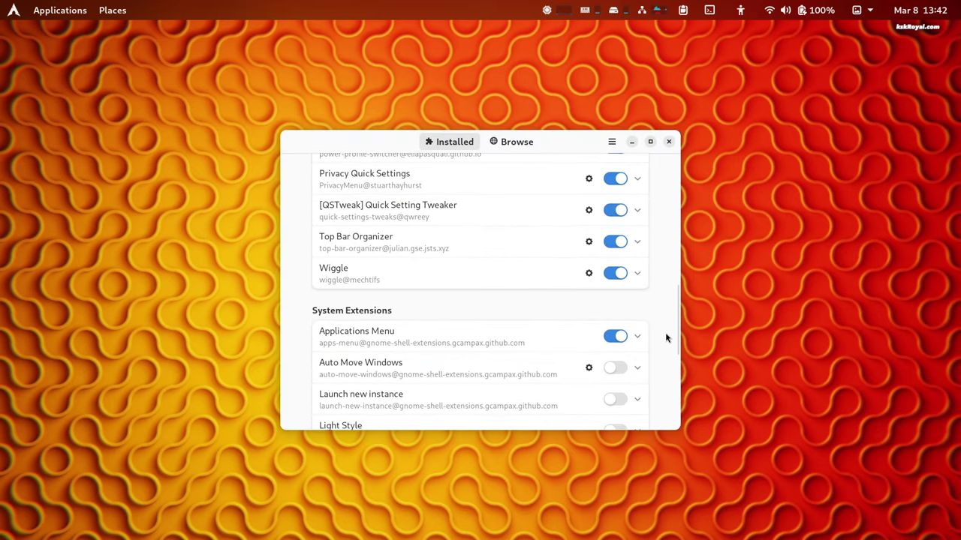
scroll(665, 332, down, 4)
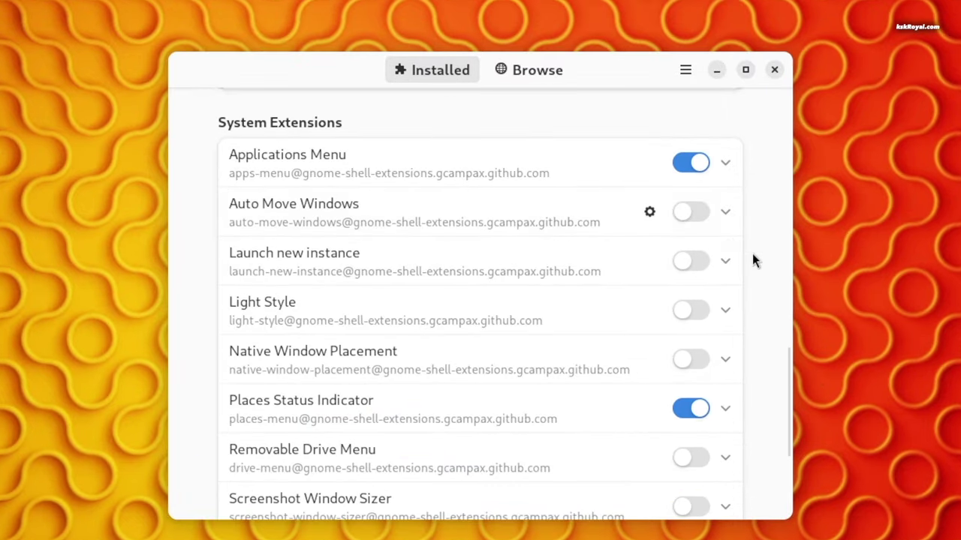
scroll(752, 299, down, 5)
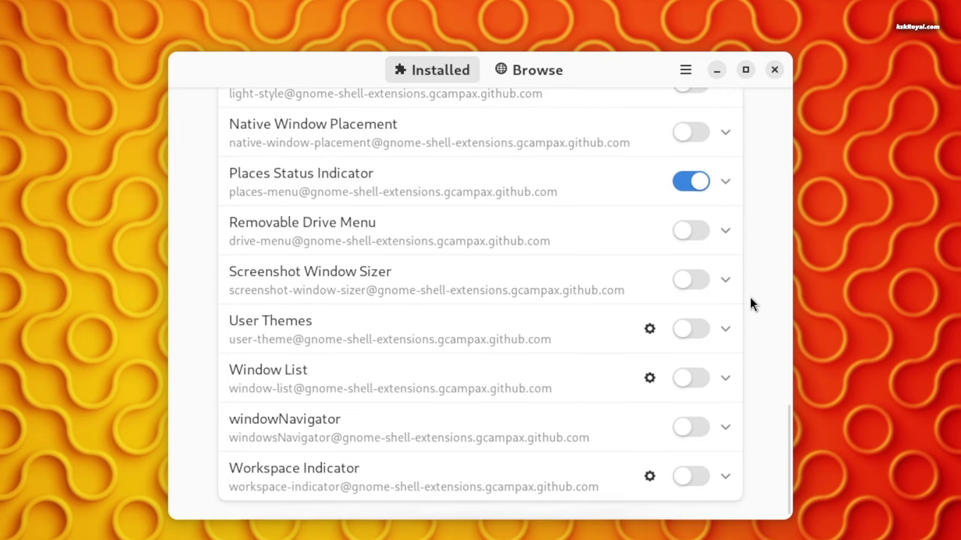
scroll(749, 297, up, 5)
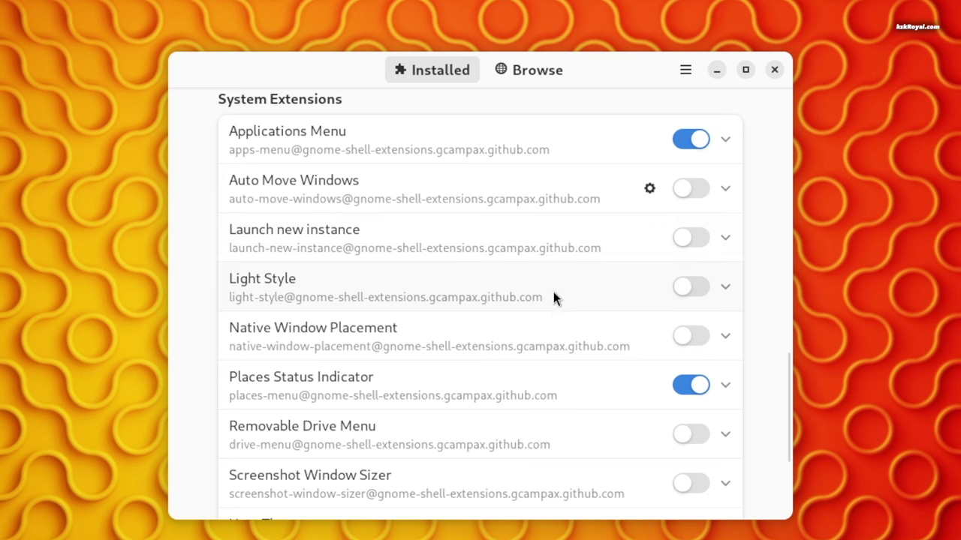
scroll(493, 348, down, 3)
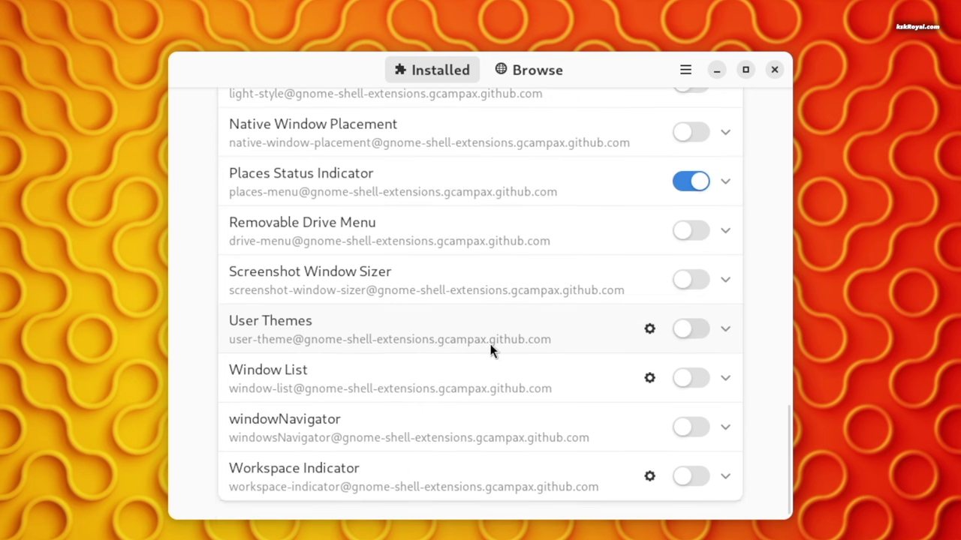
click(535, 76)
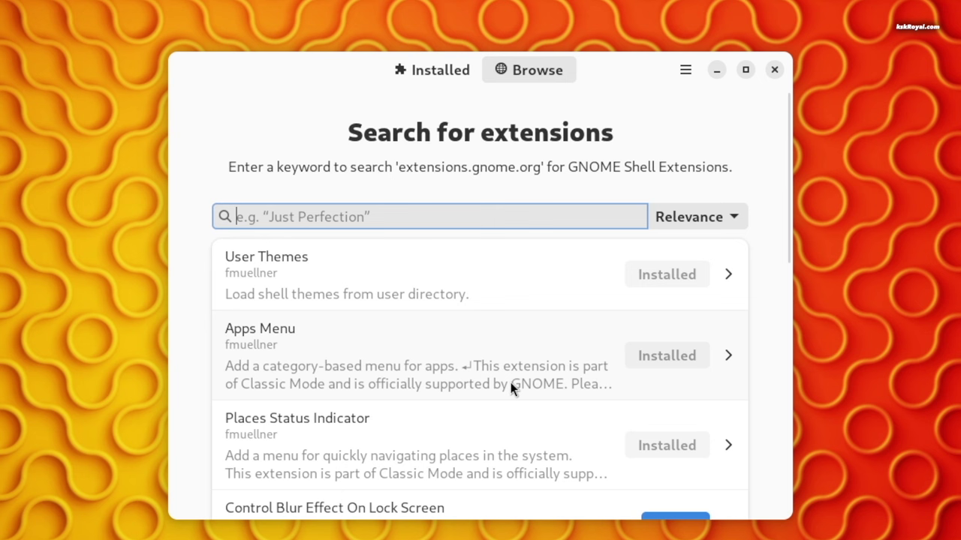
scroll(374, 284, down, 2)
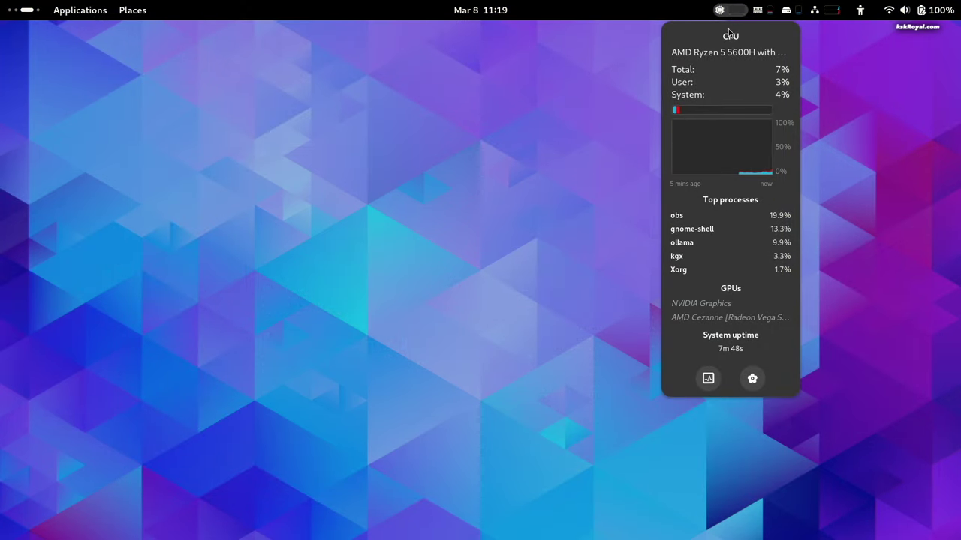
Open the top-bar storage indicator, then the network panel showing upload/download rates and wlan0.
mouse_move(728, 58)
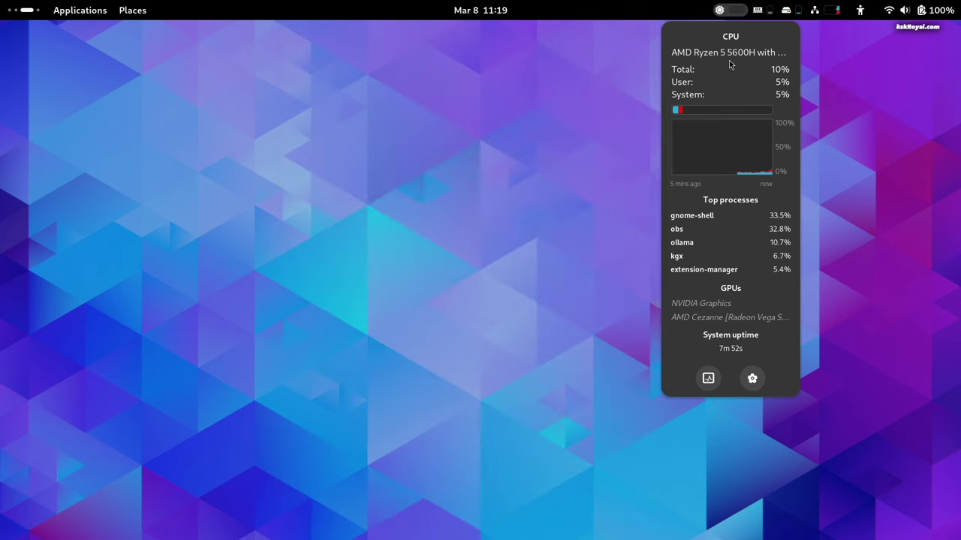
mouse_move(713, 132)
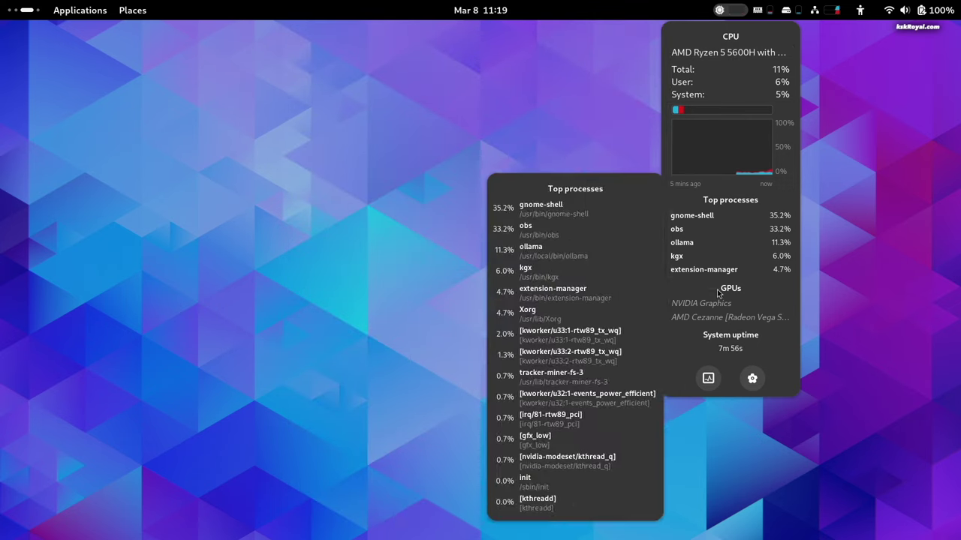
mouse_move(717, 306)
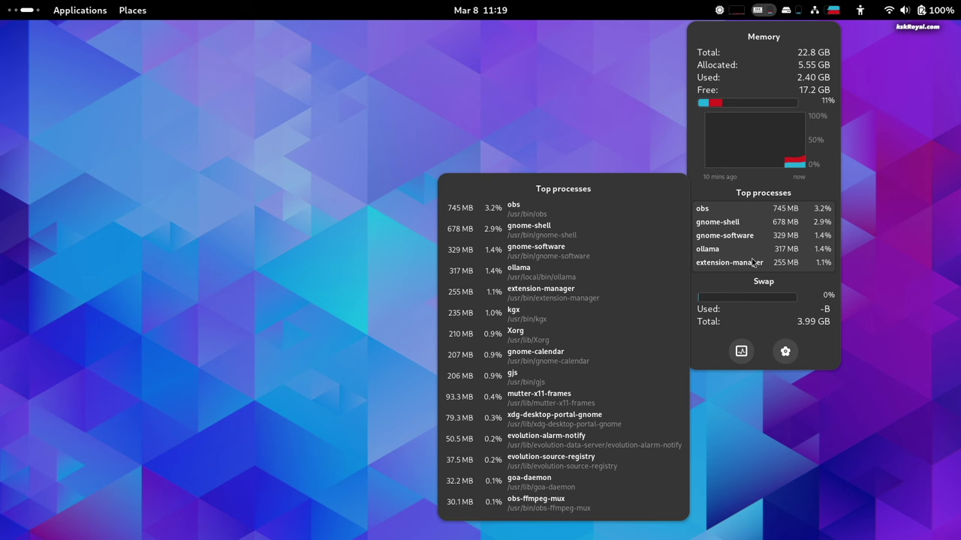
click(785, 10)
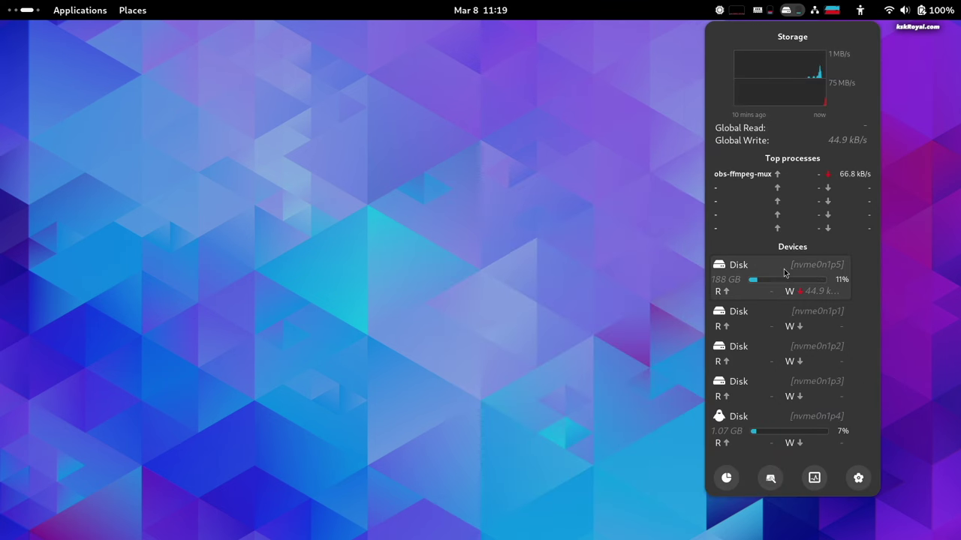
click(837, 13)
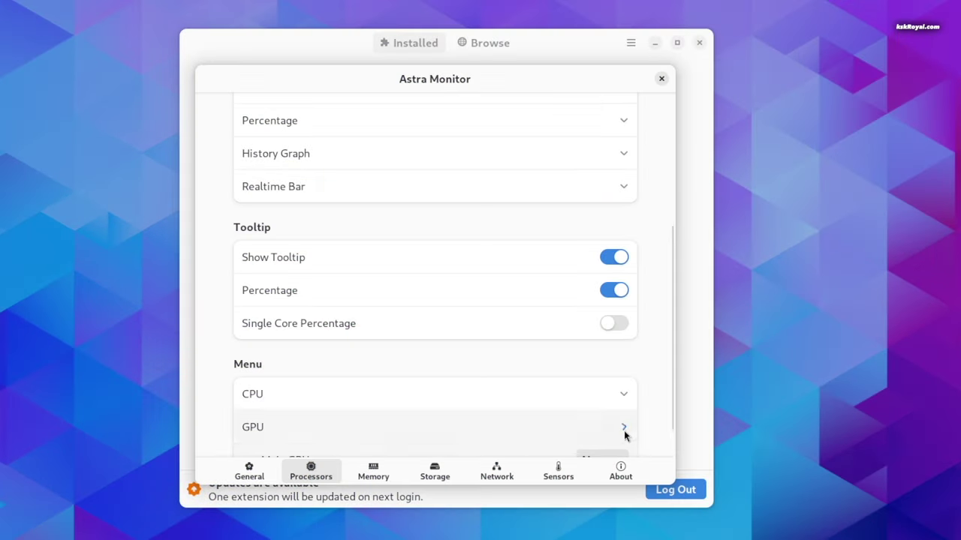
Expand Astra Monitor's GPU settings and set NVIDIA Graphics as the main GPU.
click(623, 428)
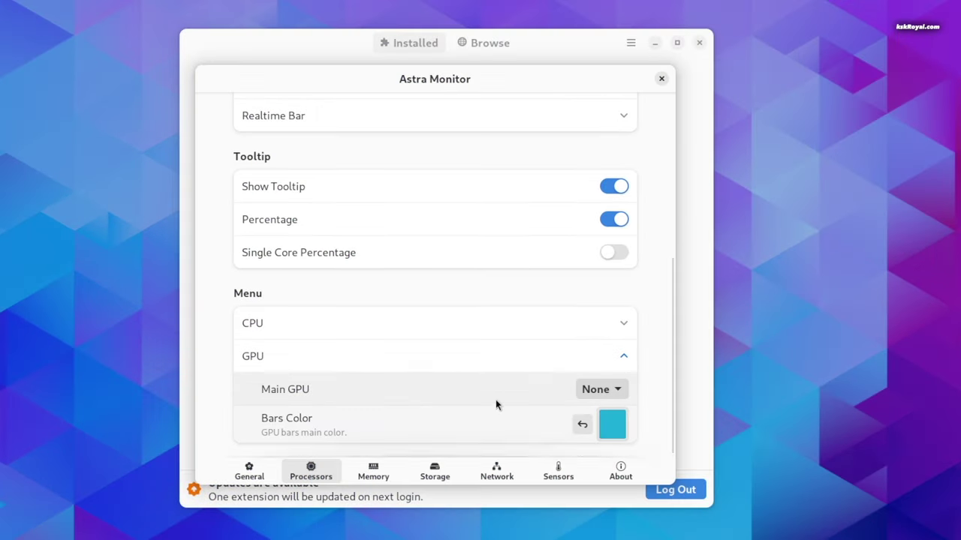
click(614, 390)
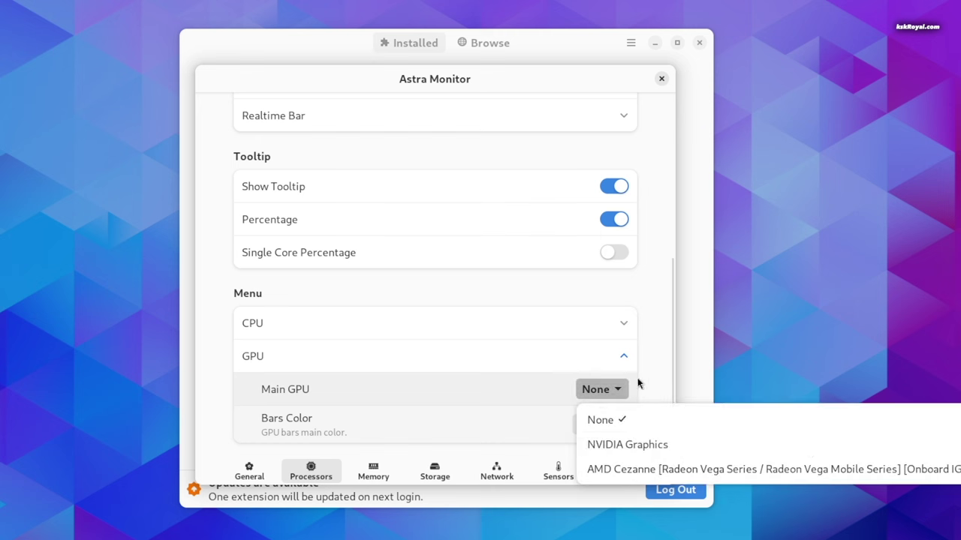
click(798, 451)
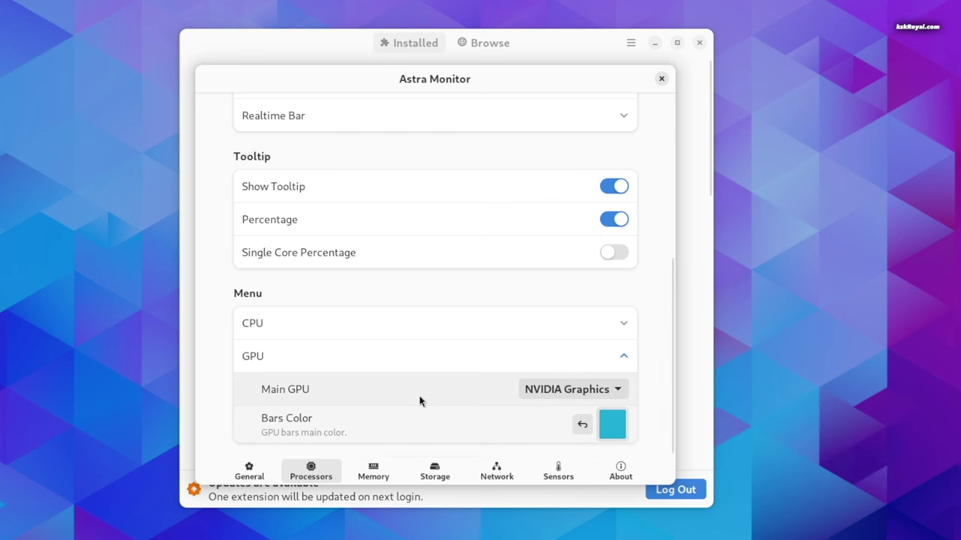
Review the Memory and Storage monitoring settings tabs.
click(389, 469)
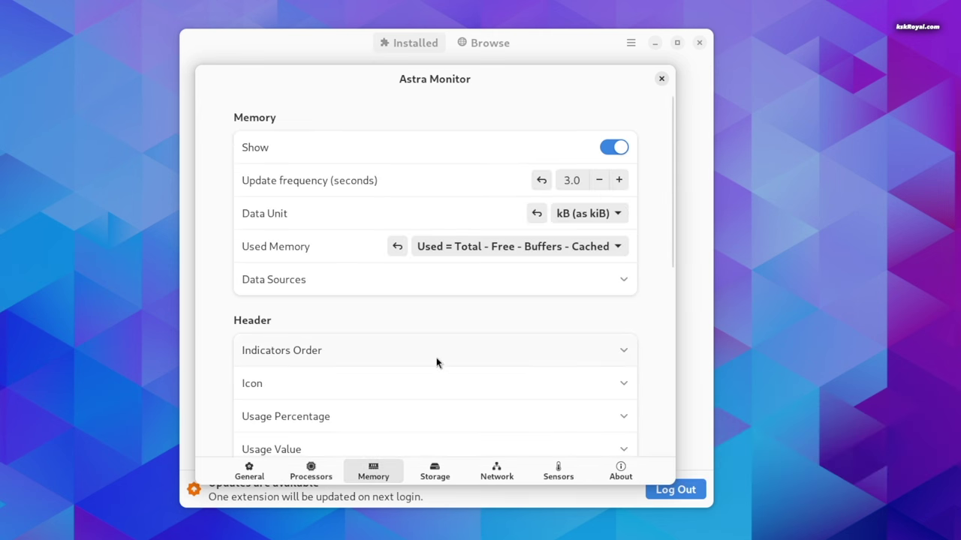
scroll(443, 363, down, 5)
scroll(445, 363, down, 6)
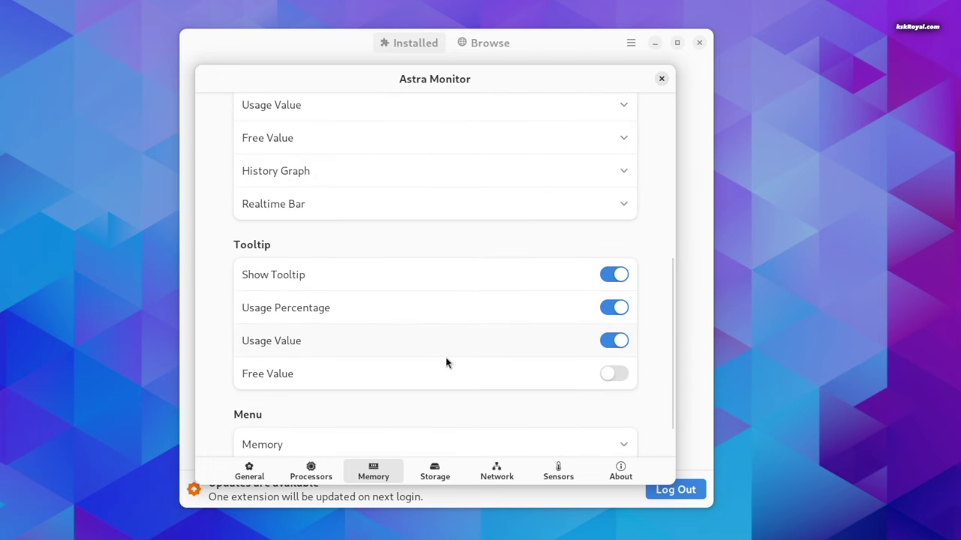
click(436, 470)
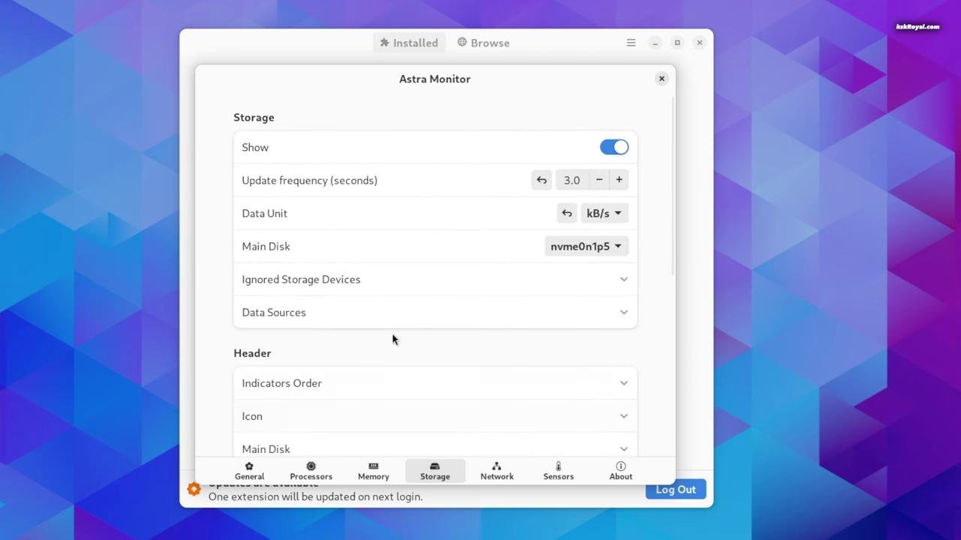
scroll(382, 302, down, 9)
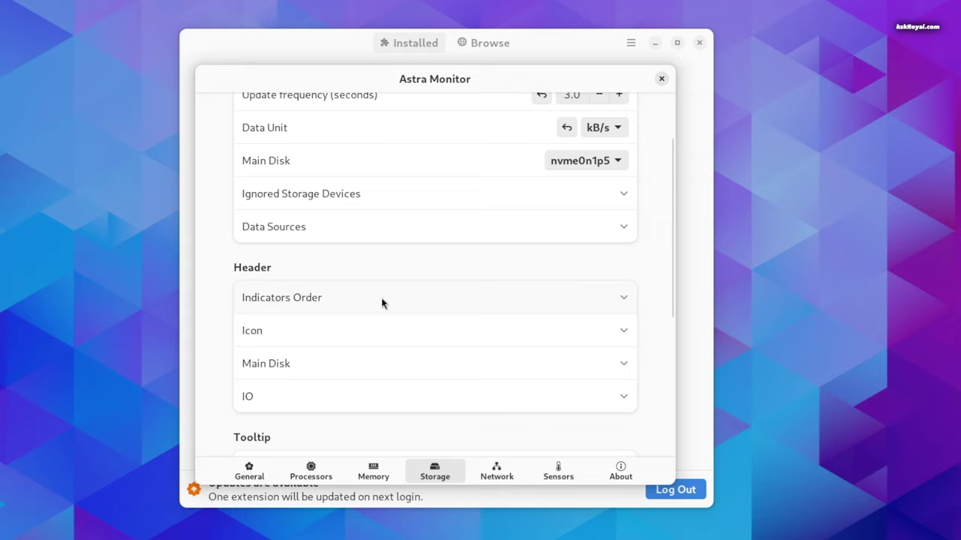
scroll(406, 289, down, 2)
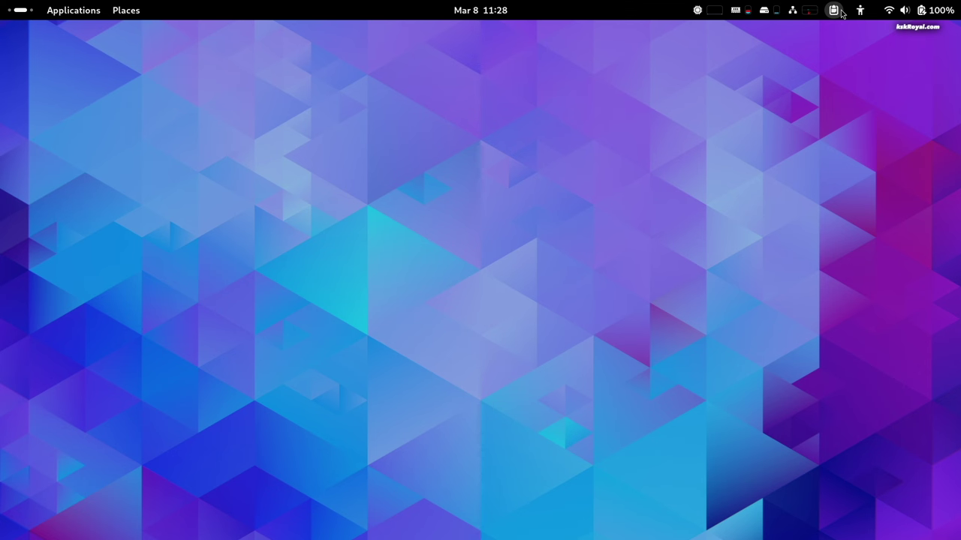
Check Pano's clipboard history, then cut the Caffeine and DDterm paragraphs from the notes.
click(833, 11)
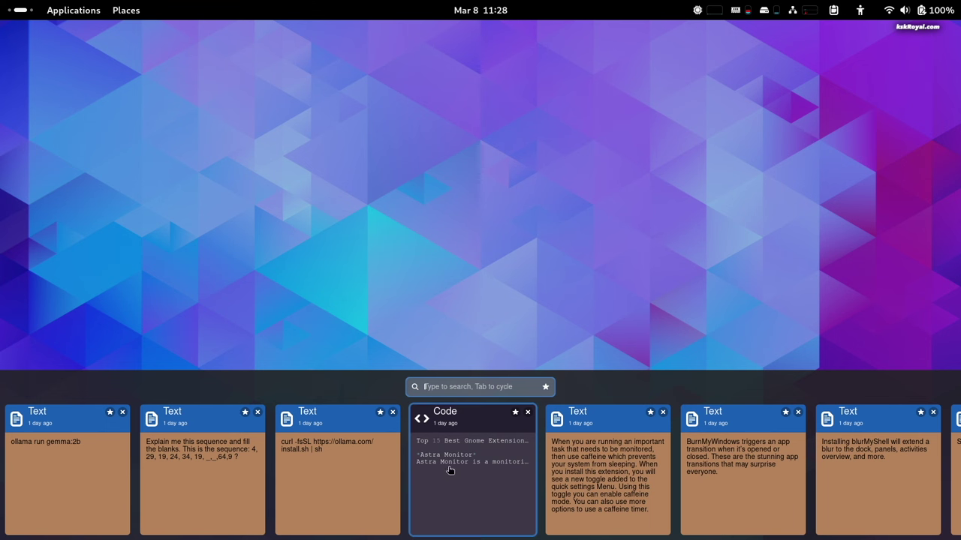
scroll(650, 464, down, 3)
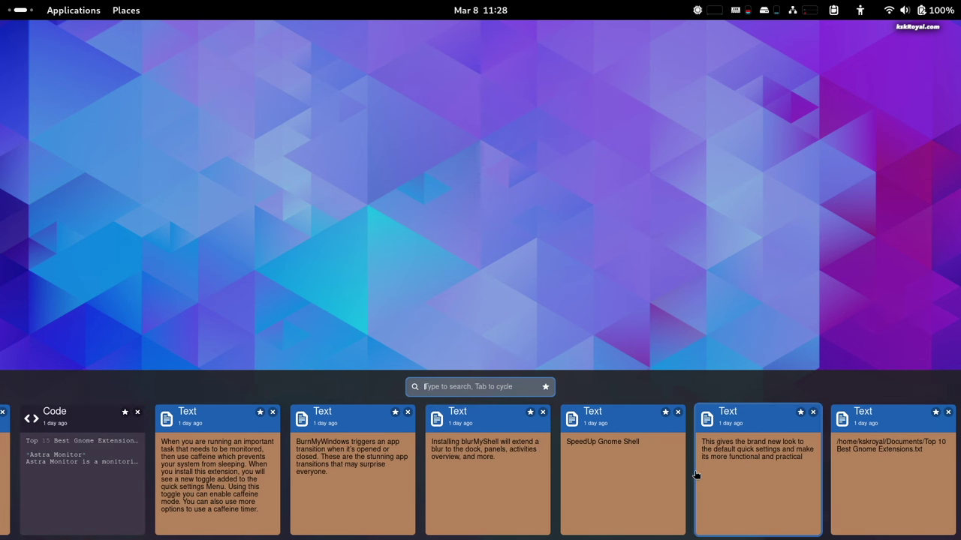
click(791, 474)
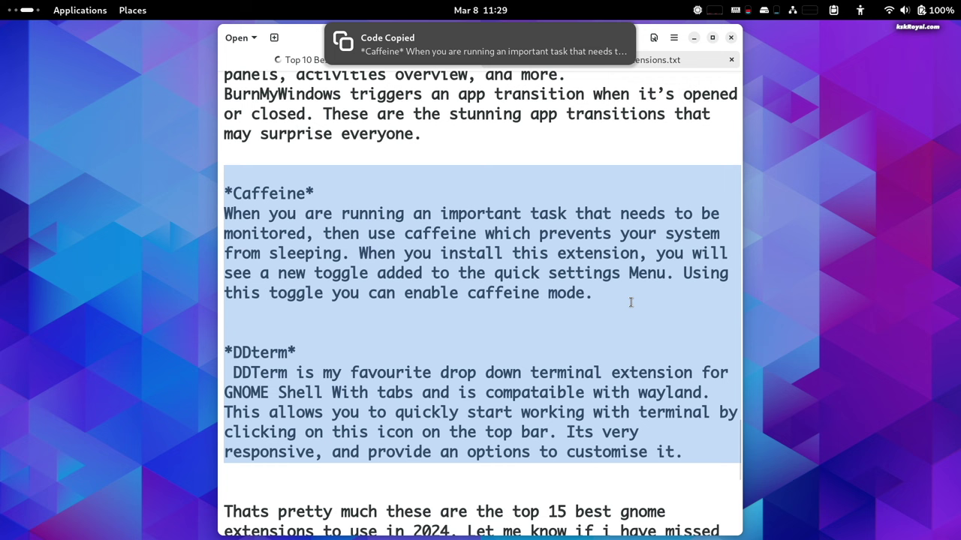
key(Delete)
Paste the curl ollama install command from Pano's history into the notes.
key(super+shift+v)
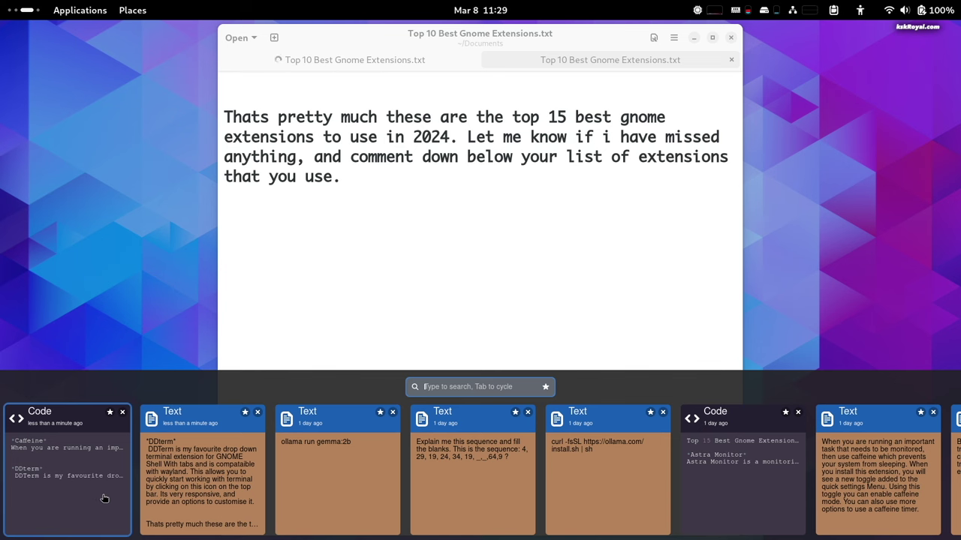
scroll(104, 498, down, 3)
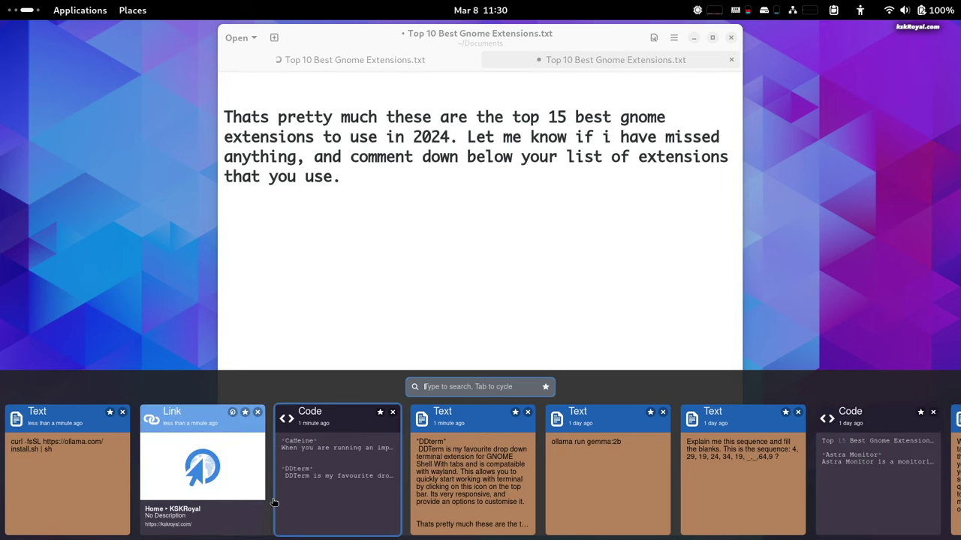
click(47, 477)
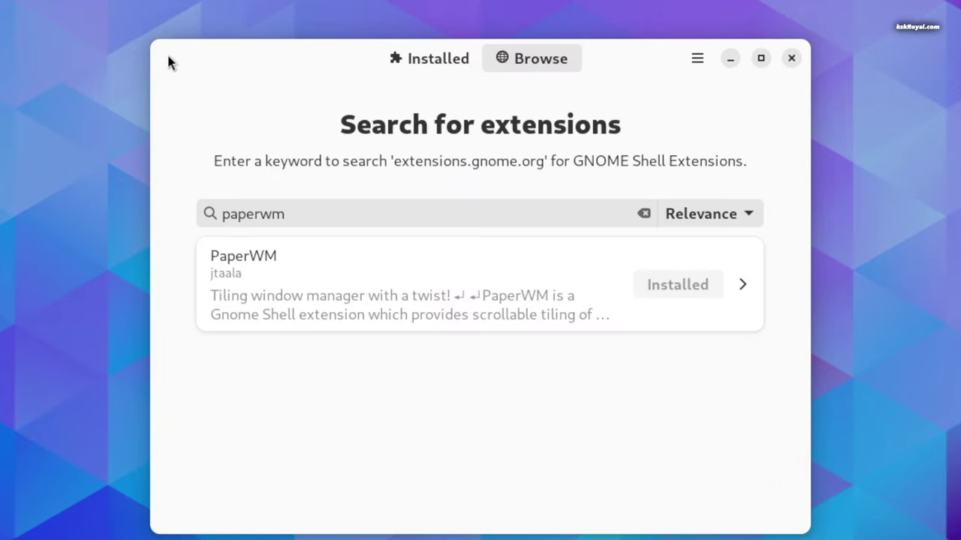
Launch Google Chrome via the chr search and dismiss its ad privacy notice.
click(424, 62)
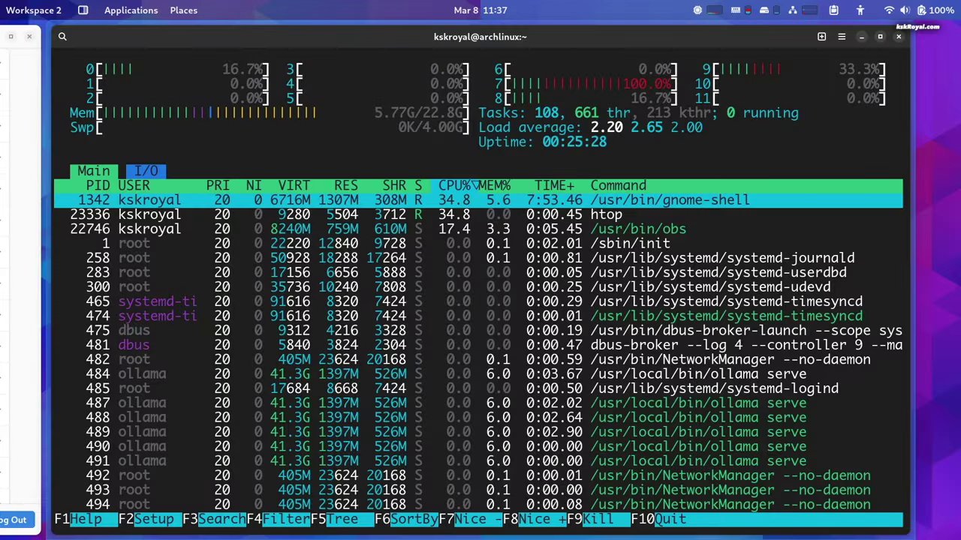
key(super)
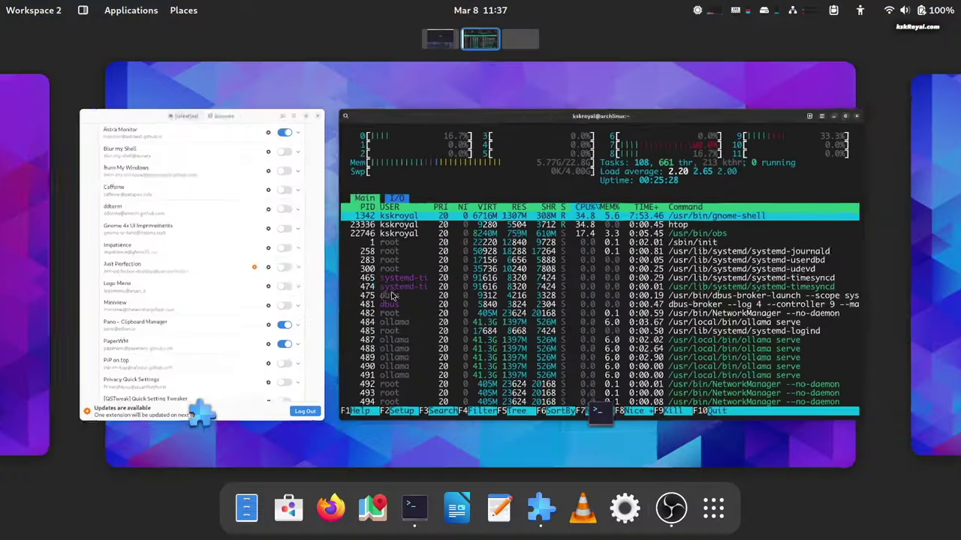
text(chr)
key(Escape)
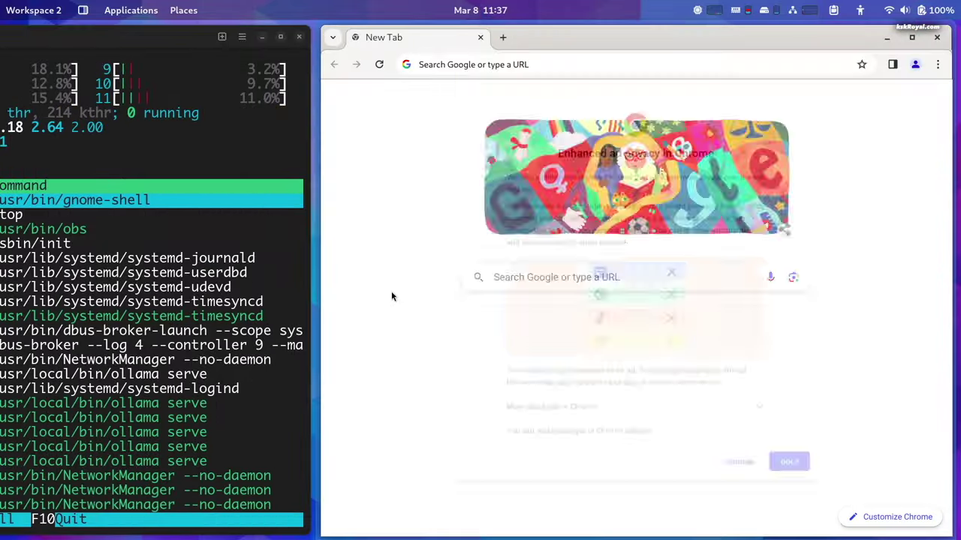
click(793, 466)
Launch Visual Studio Code via the vs search as a new tile.
key(super)
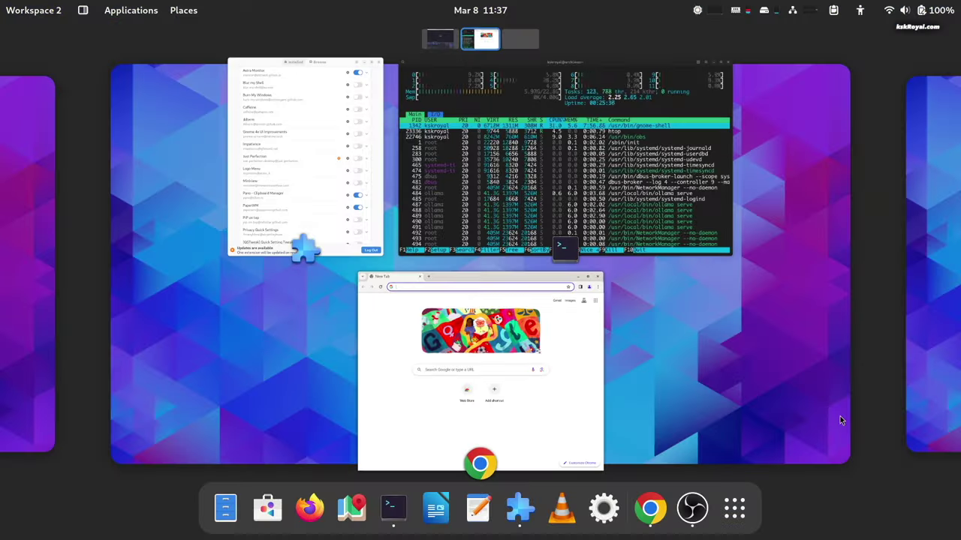
text(vs)
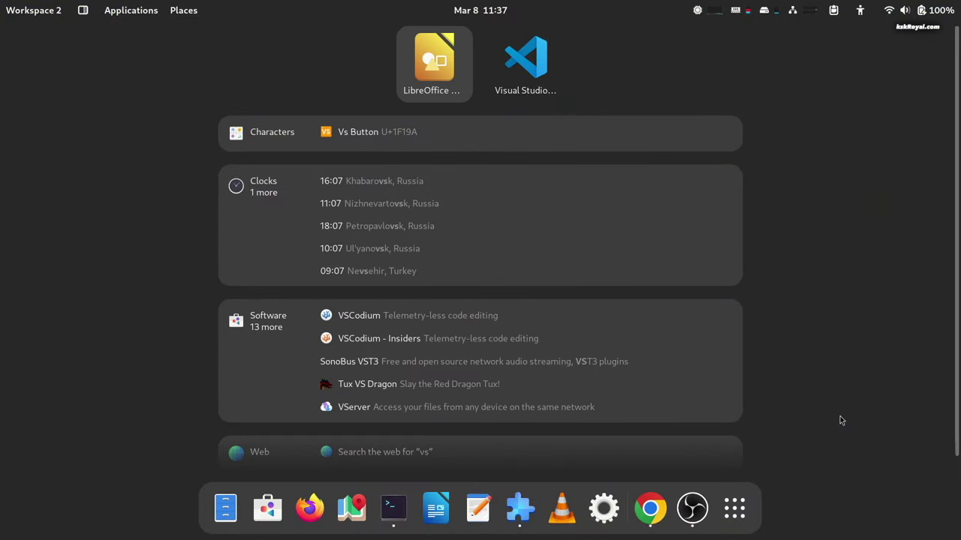
key(Right)
key(Escape)
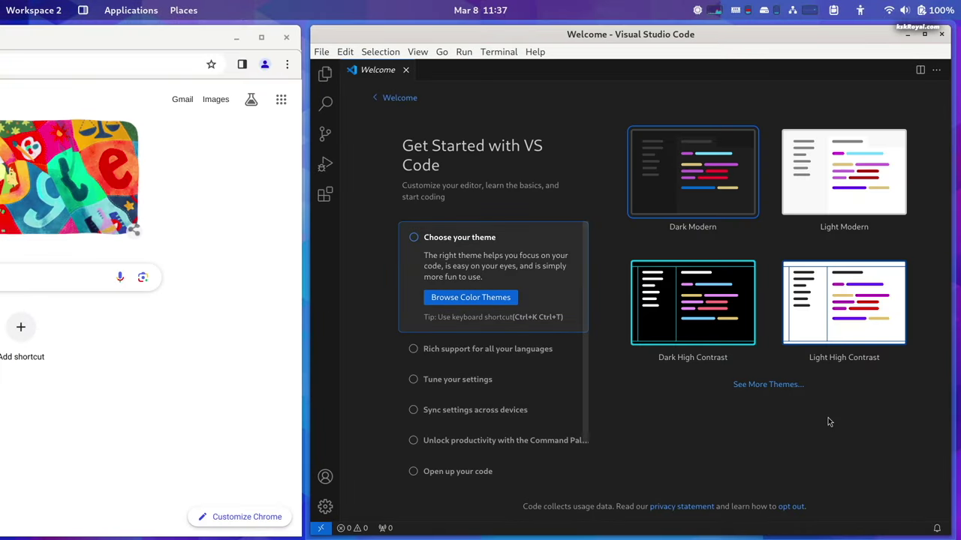
Scroll the tile strip through Chrome, htop and Extension Manager and back, then focus htop.
click(3, 258)
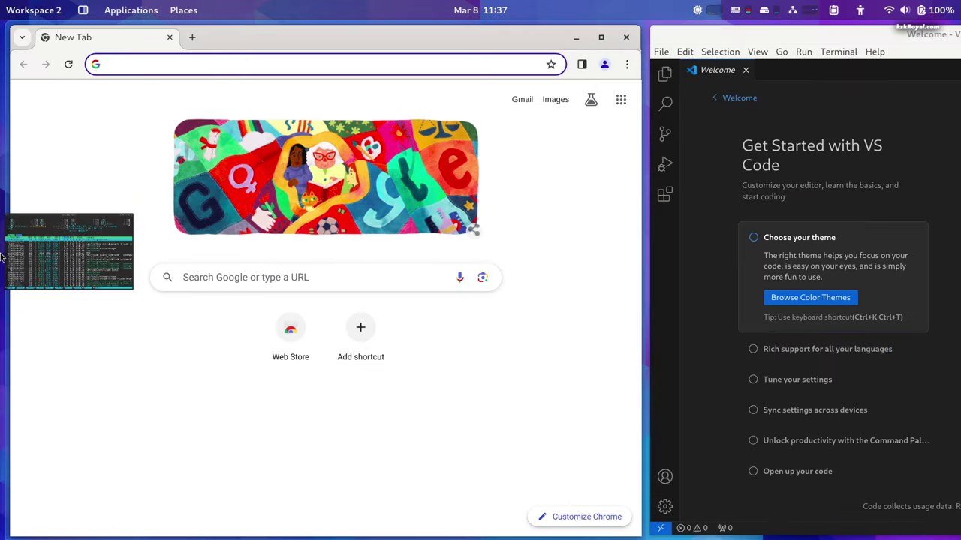
click(2, 257)
click(2, 258)
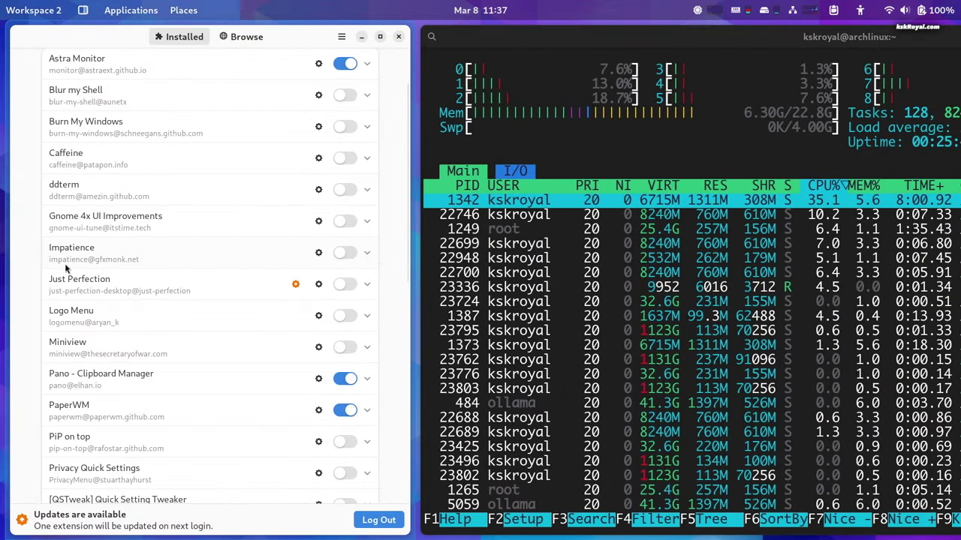
click(958, 255)
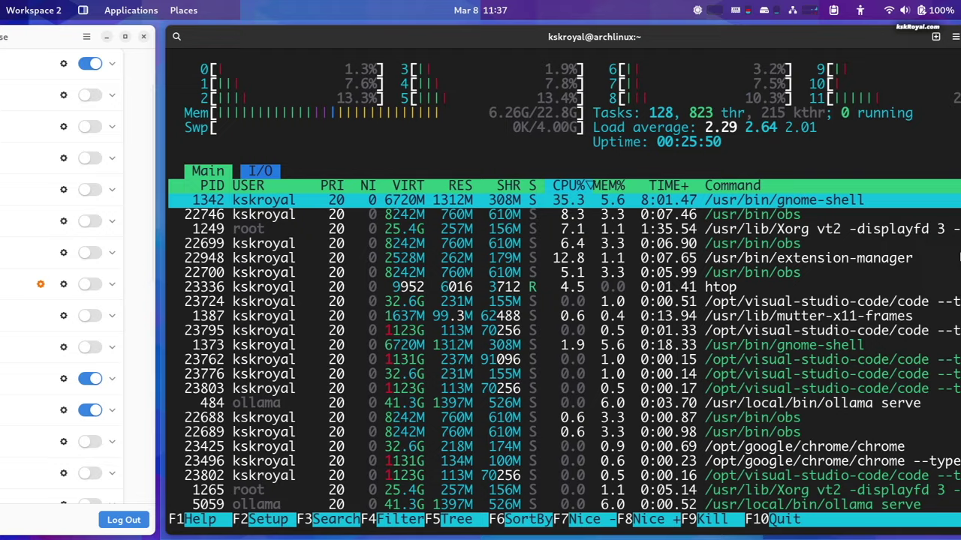
click(958, 256)
click(958, 255)
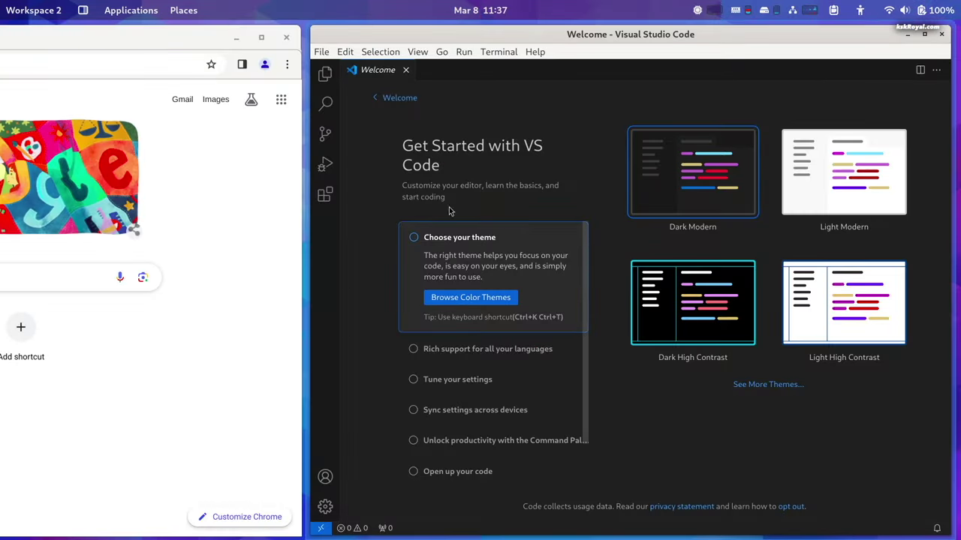
key(super)
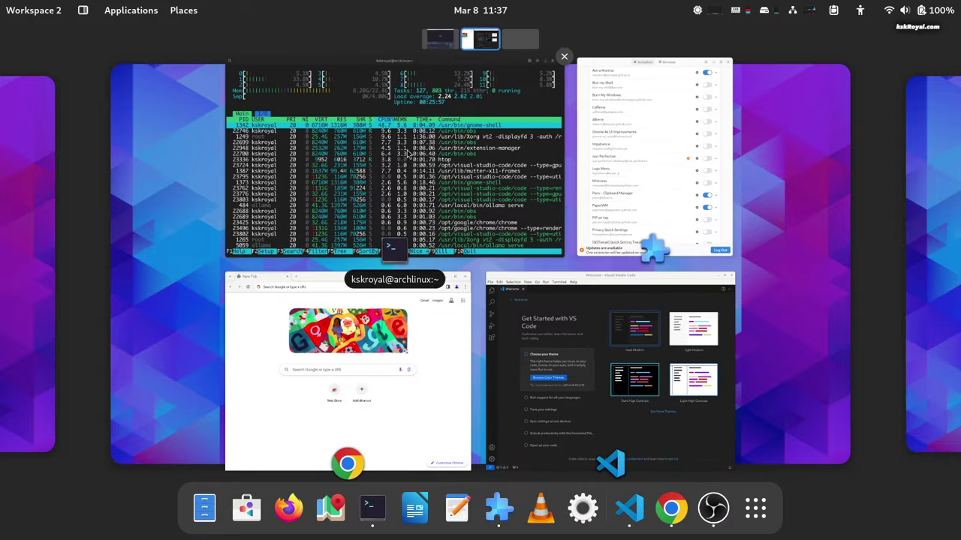
click(432, 174)
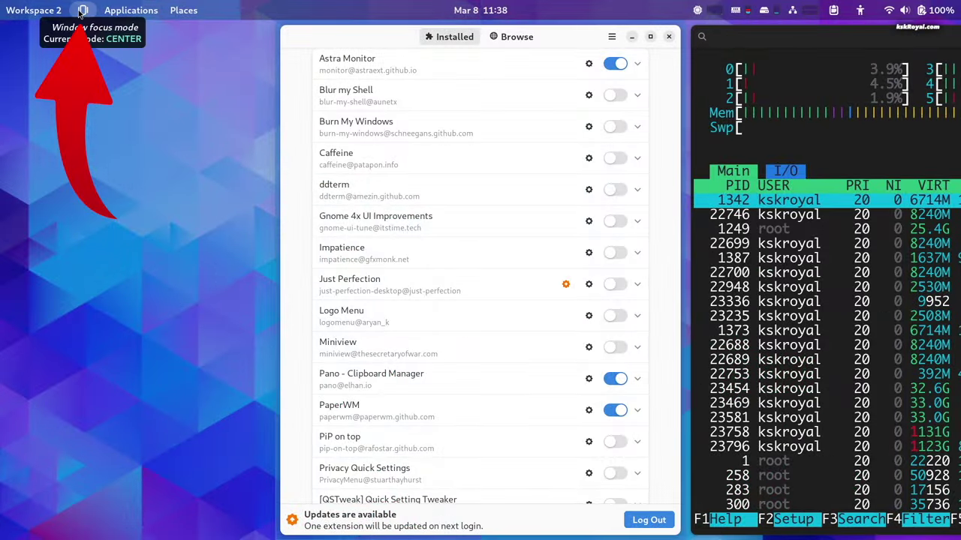
Set PaperWM focus mode to centre, centre htop, then close the VS Code and Chrome windows.
click(82, 9)
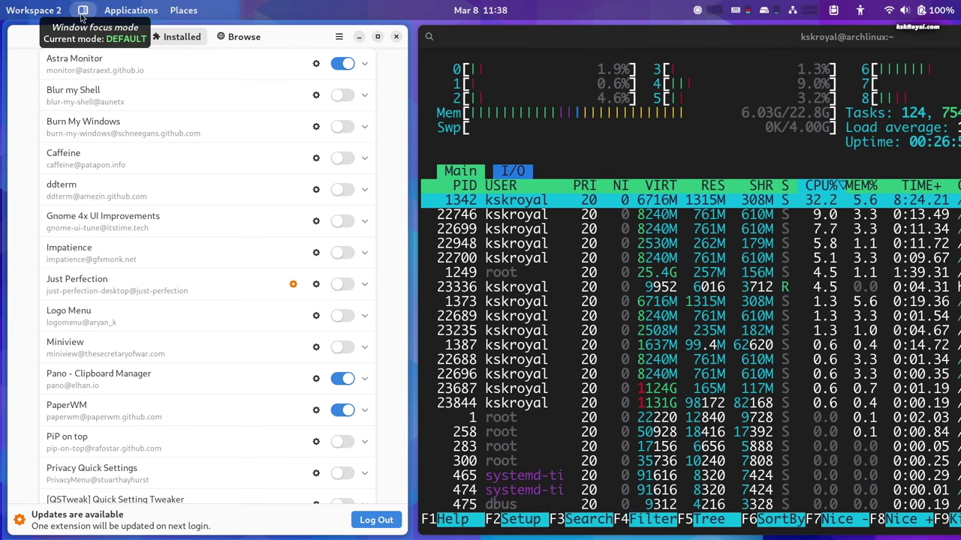
click(82, 12)
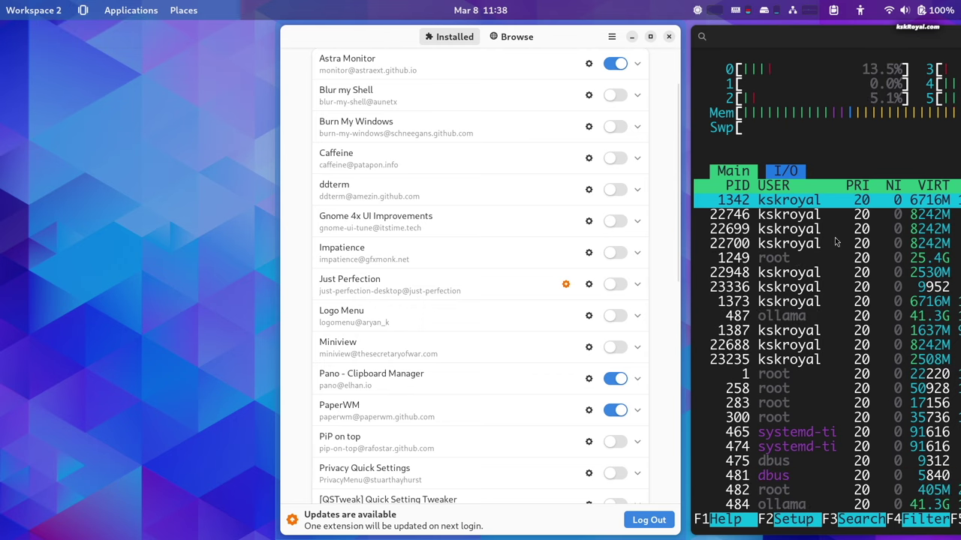
click(955, 248)
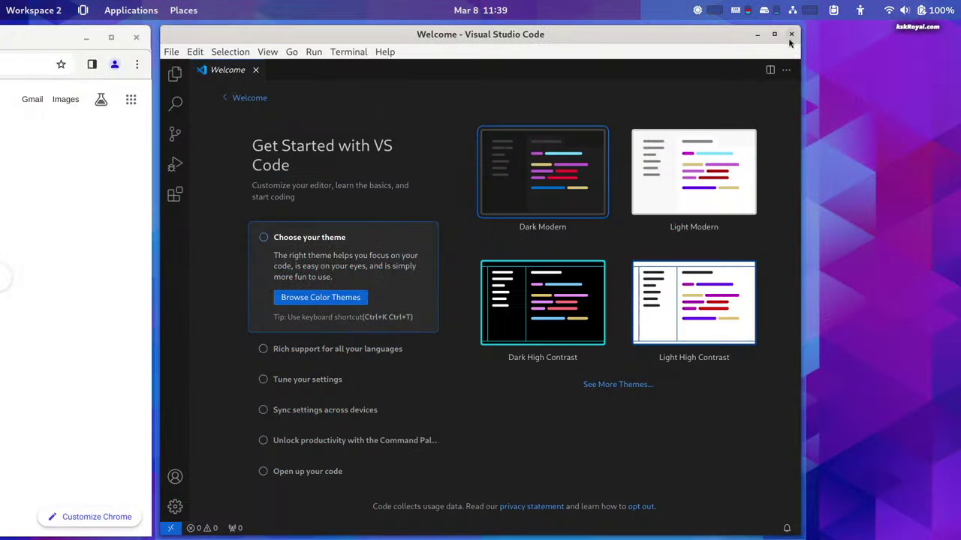
click(790, 35)
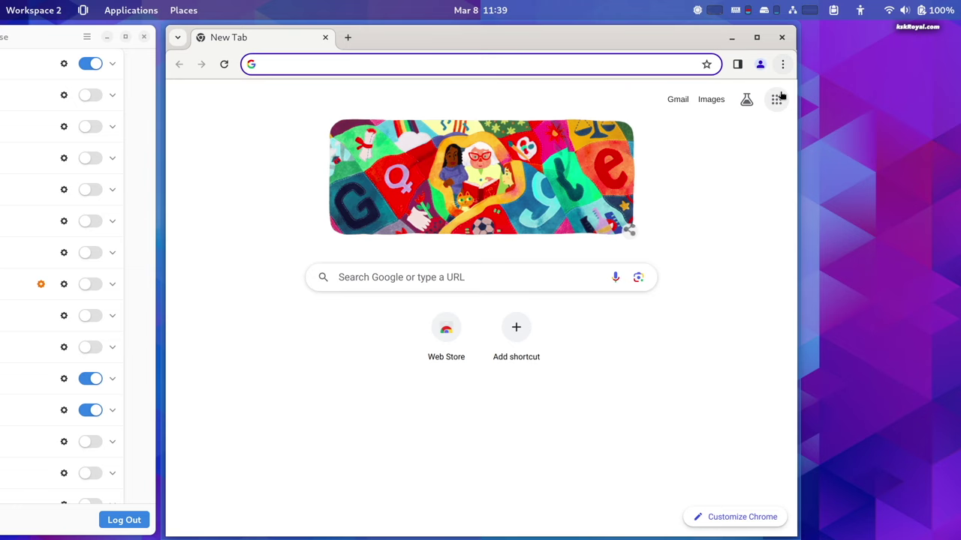
click(782, 38)
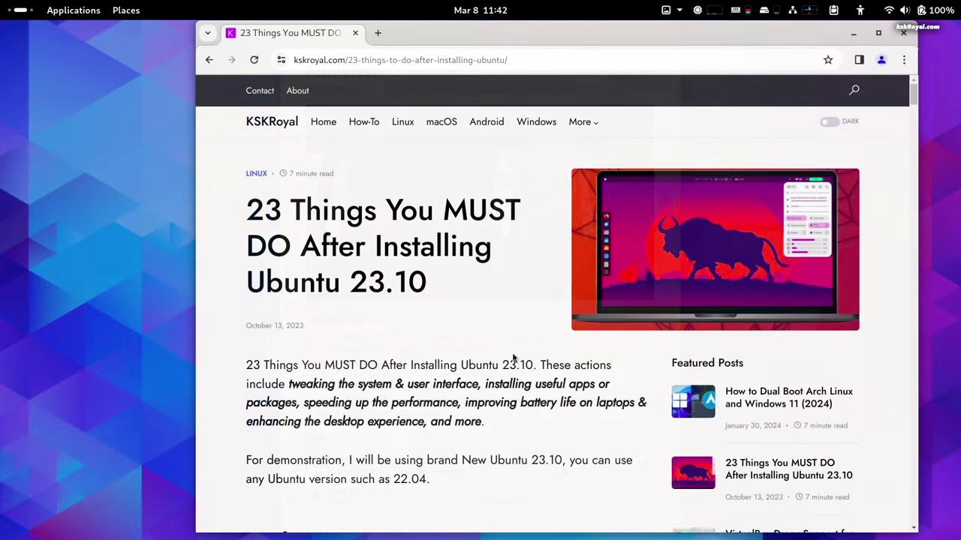
Toggle on the Miniview thumbnail, then move and resize it on screen.
scroll(515, 358, down, 15)
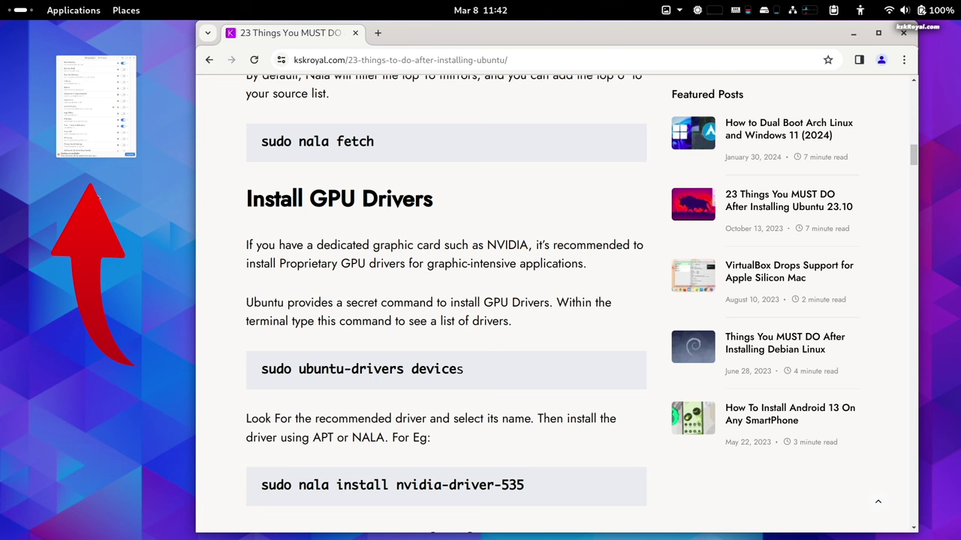
drag(87, 88, 152, 204)
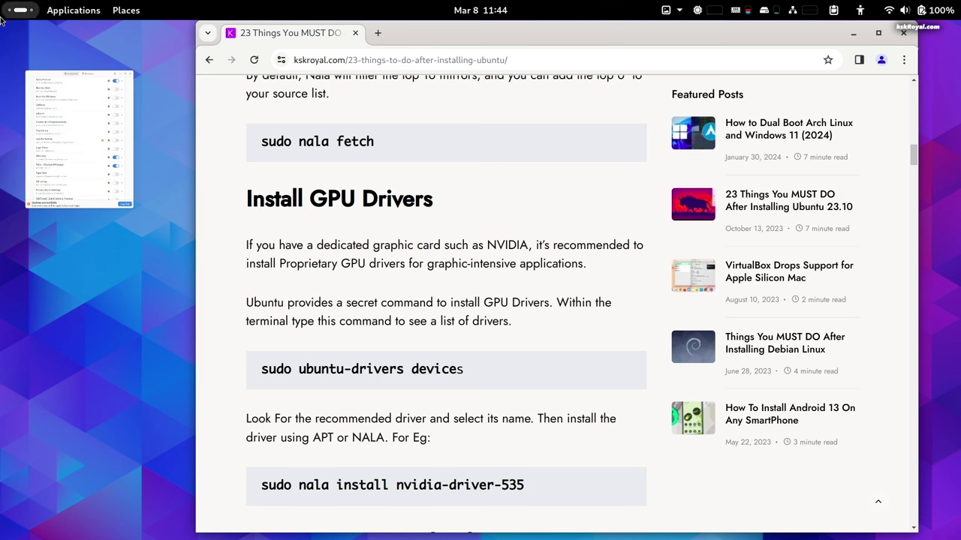
drag(125, 168, 1, 103)
drag(199, 261, 151, 210)
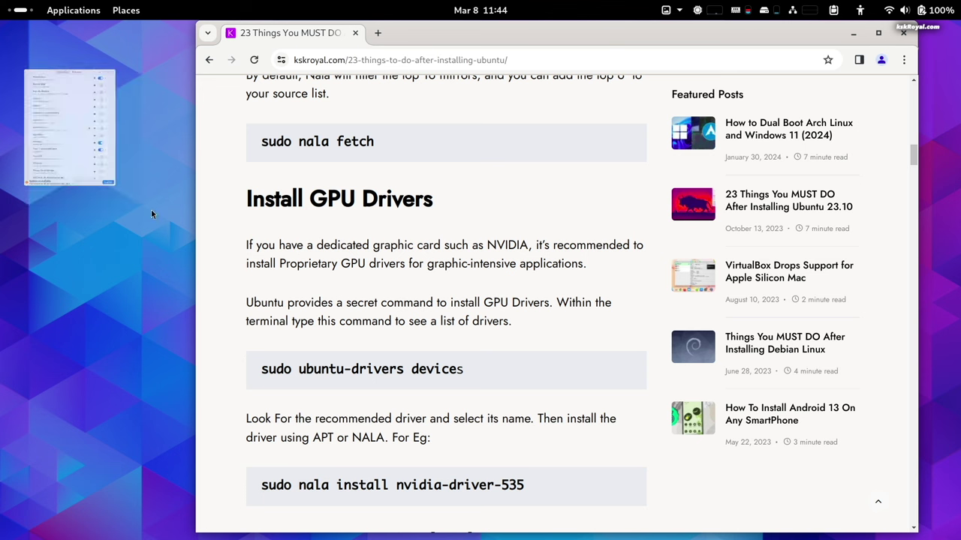
Cycle the Miniview preview to the nvtop terminal and drag its corner to enlarge it.
scroll(73, 142, down, 1)
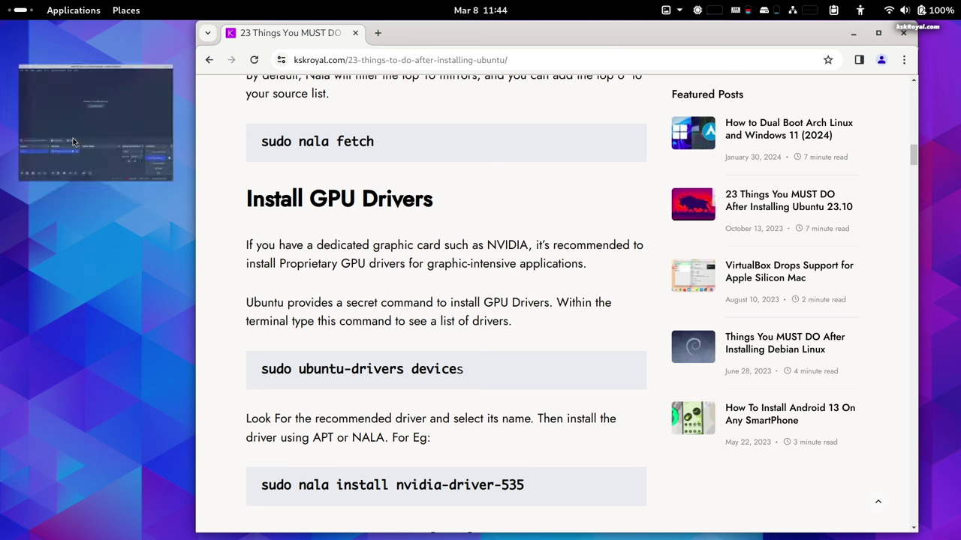
scroll(77, 143, down, 1)
scroll(91, 149, down, 1)
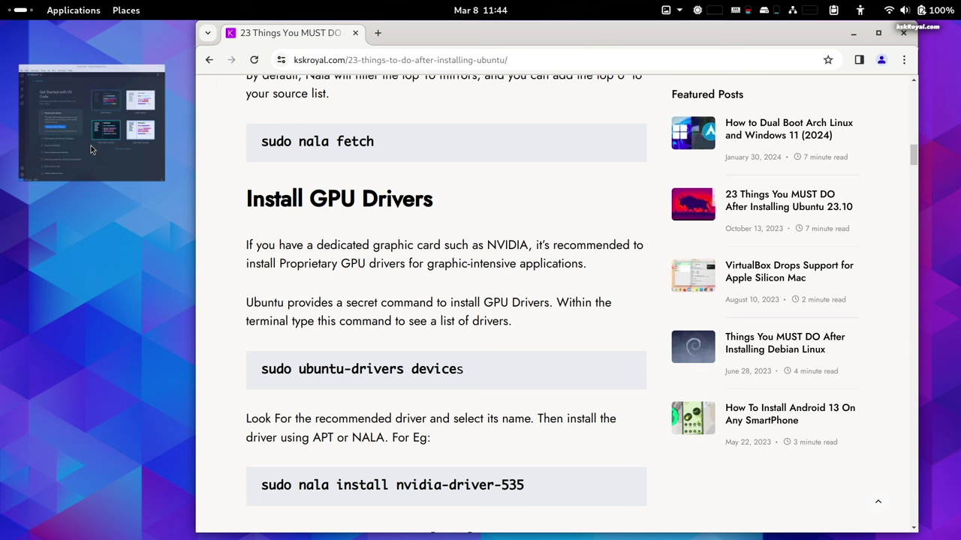
scroll(91, 148, down, 1)
scroll(91, 147, down, 3)
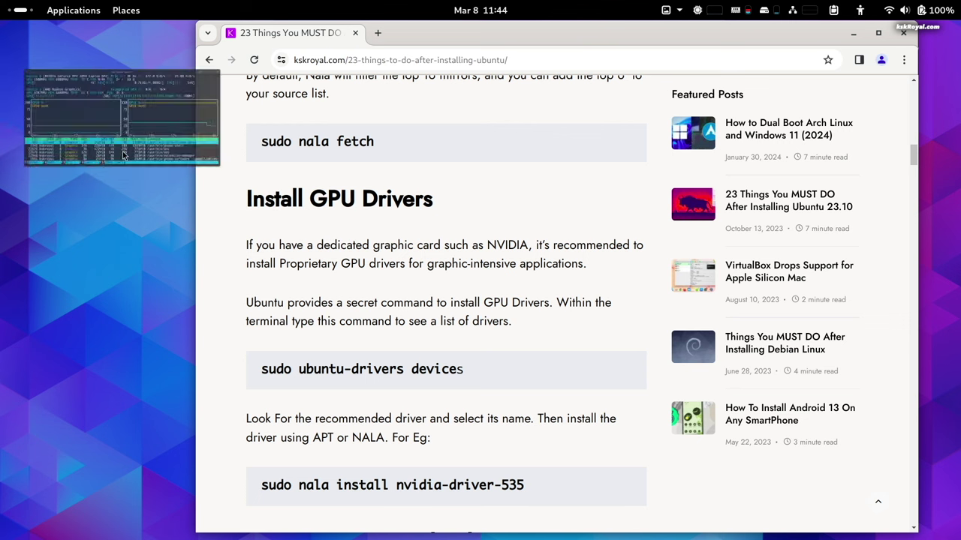
drag(144, 138, 230, 205)
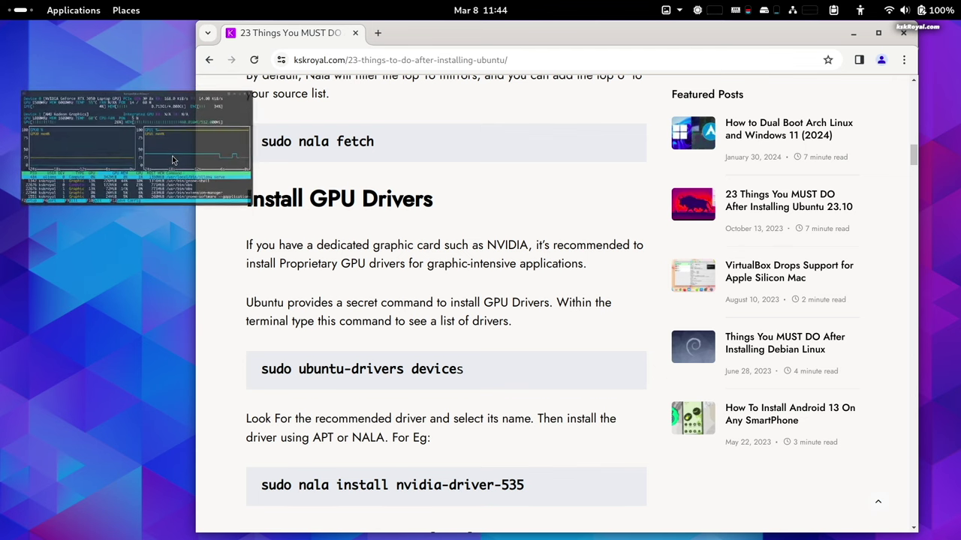
Toggle Miniview off and on with Shift+V, nudge the playback volume, then view the calendar.
key(shift+v)
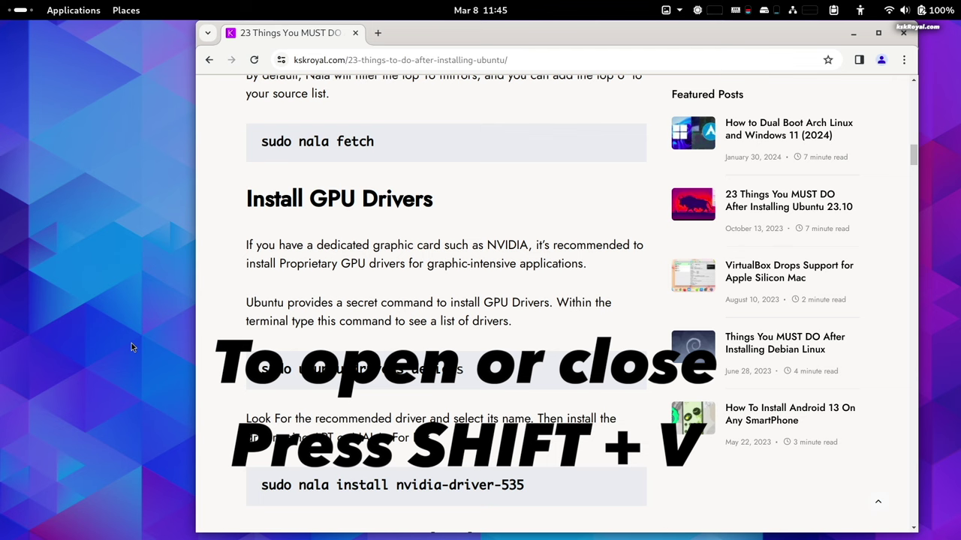
key(shift+v)
key(shift+v)
key(shift+v)
key(shift+v)
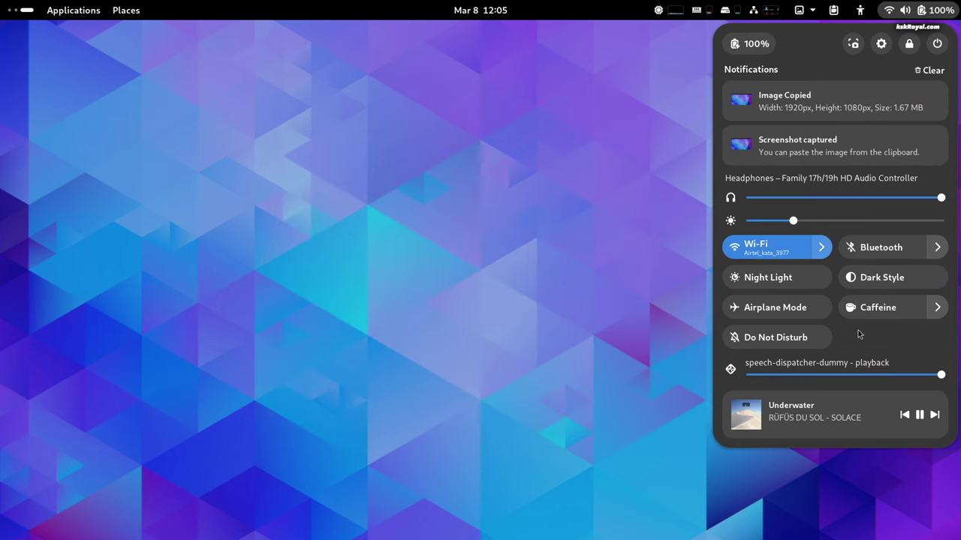
drag(915, 380, 936, 374)
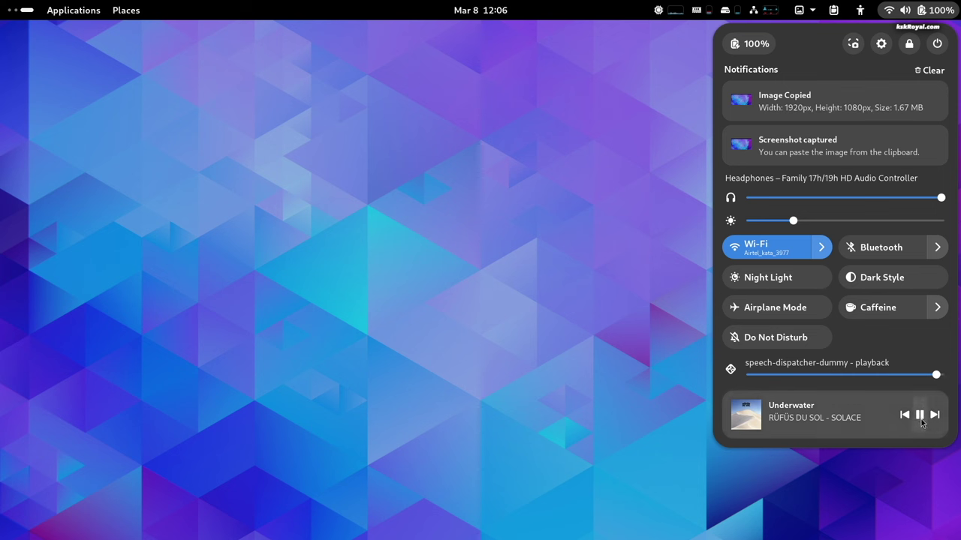
click(470, 120)
click(492, 9)
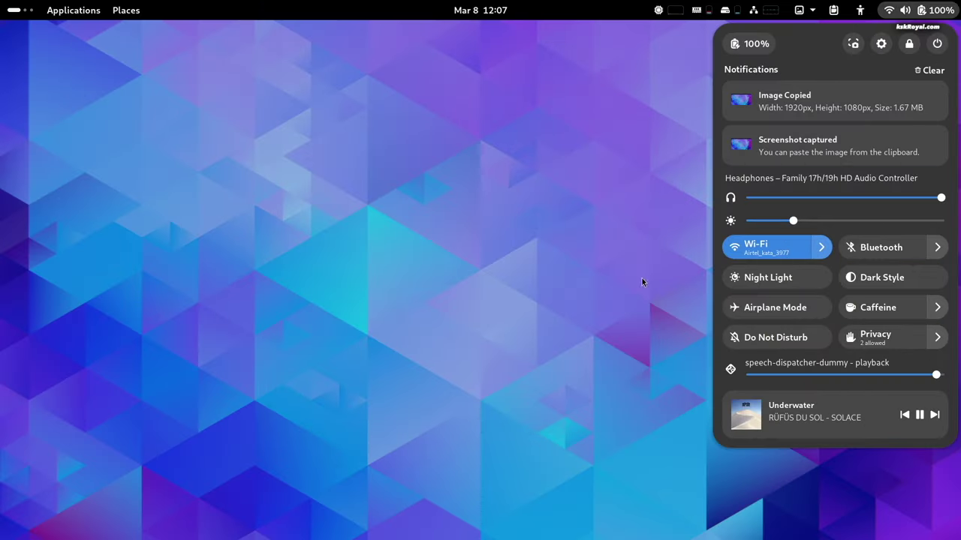
In the Privacy quick-settings submenu, leave Location, Camera and Microphone access all enabled.
click(938, 339)
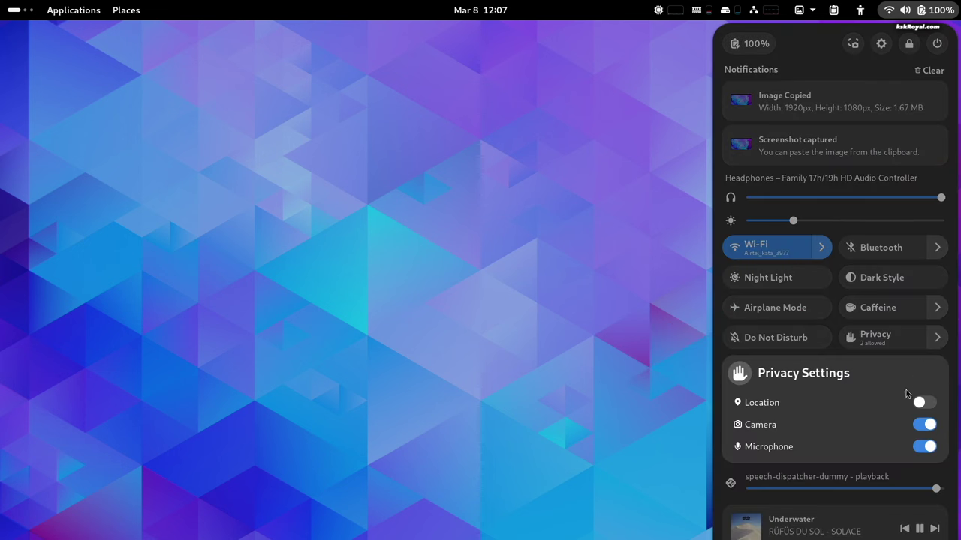
click(923, 402)
click(920, 425)
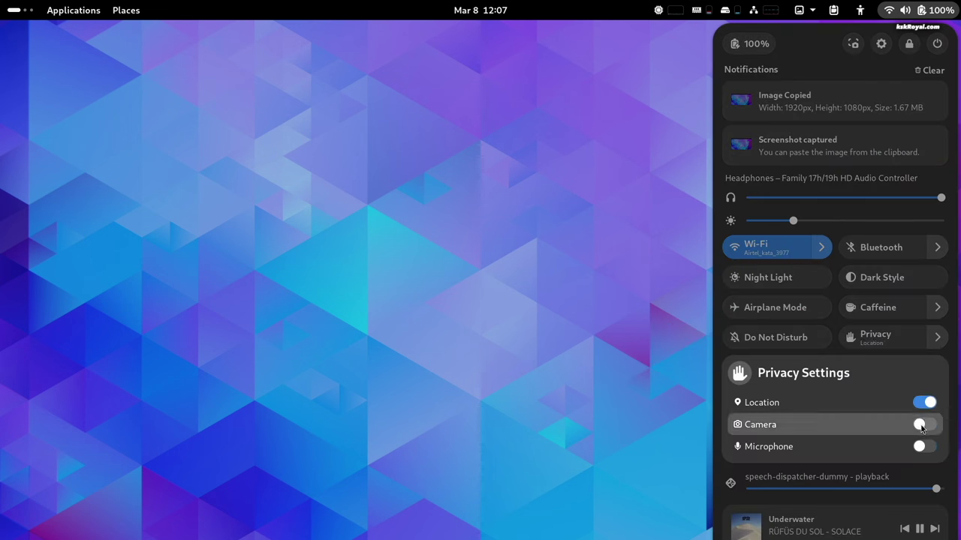
click(938, 338)
click(936, 340)
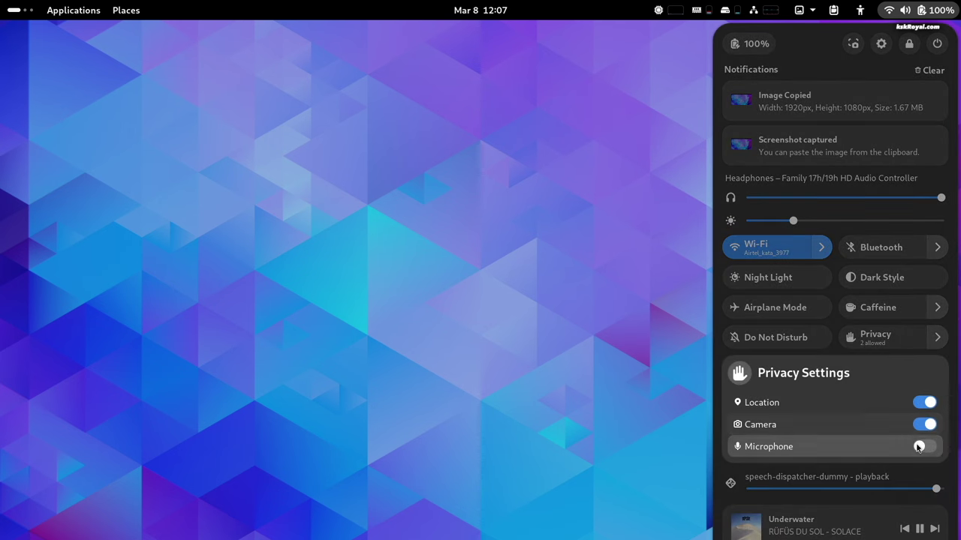
click(921, 446)
click(936, 339)
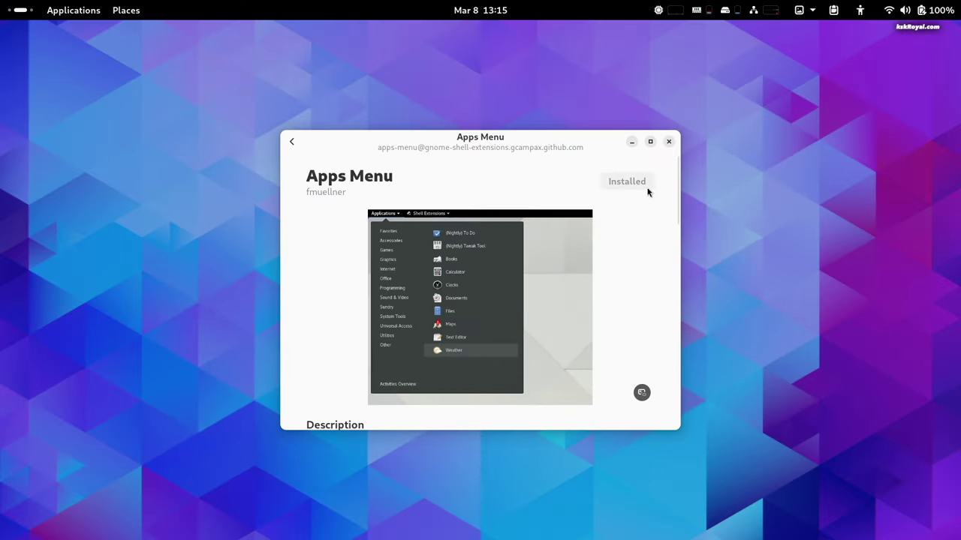
Quit Extension Manager and browse the categories of the top-bar Applications menu.
key(ctrl+q)
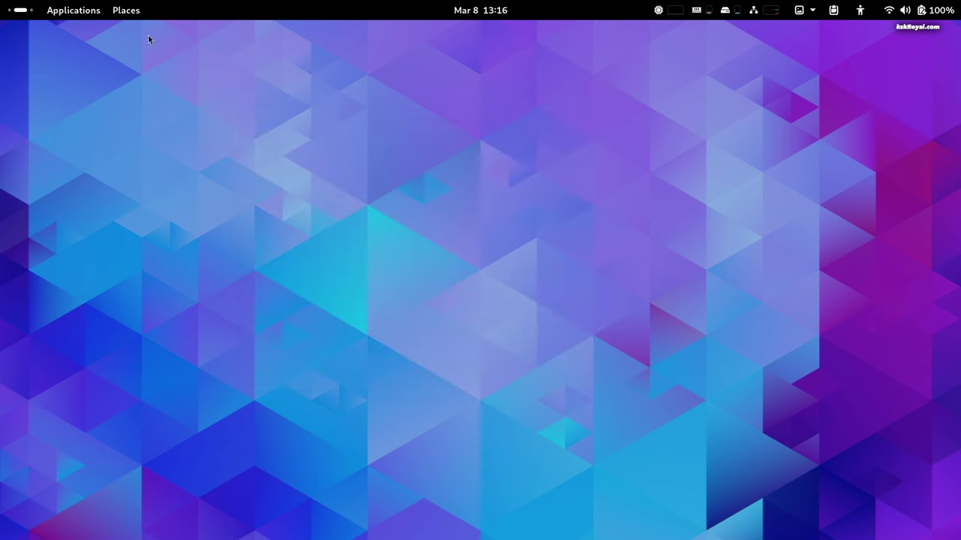
click(67, 10)
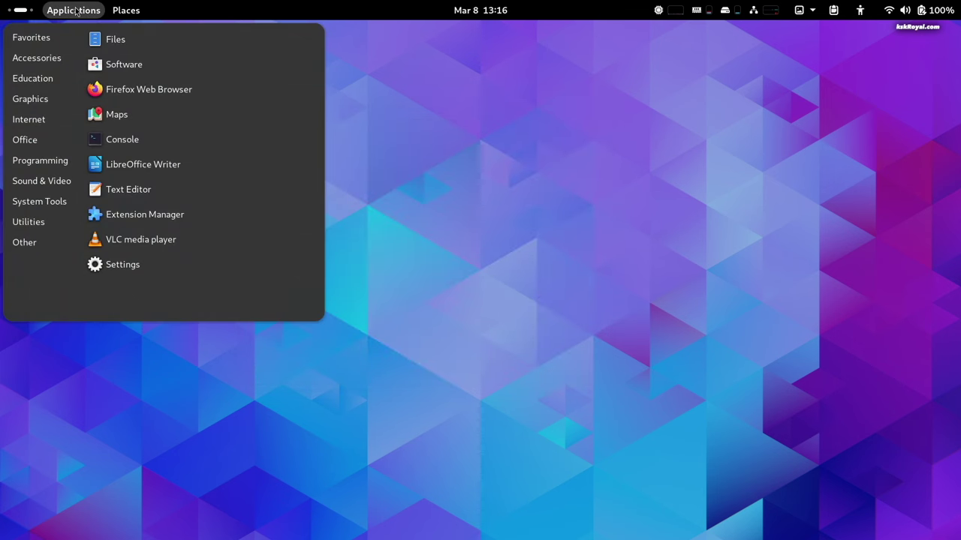
click(490, 187)
click(72, 10)
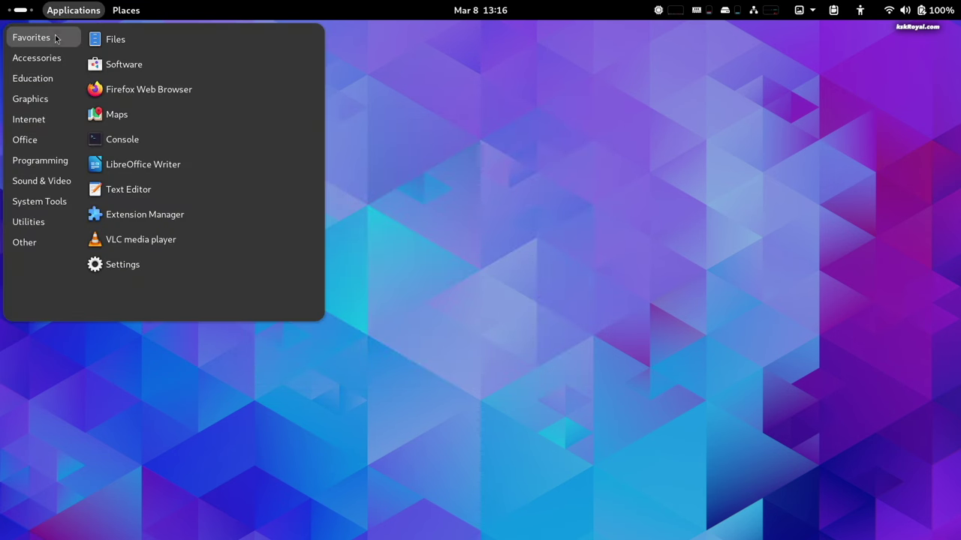
mouse_move(54, 57)
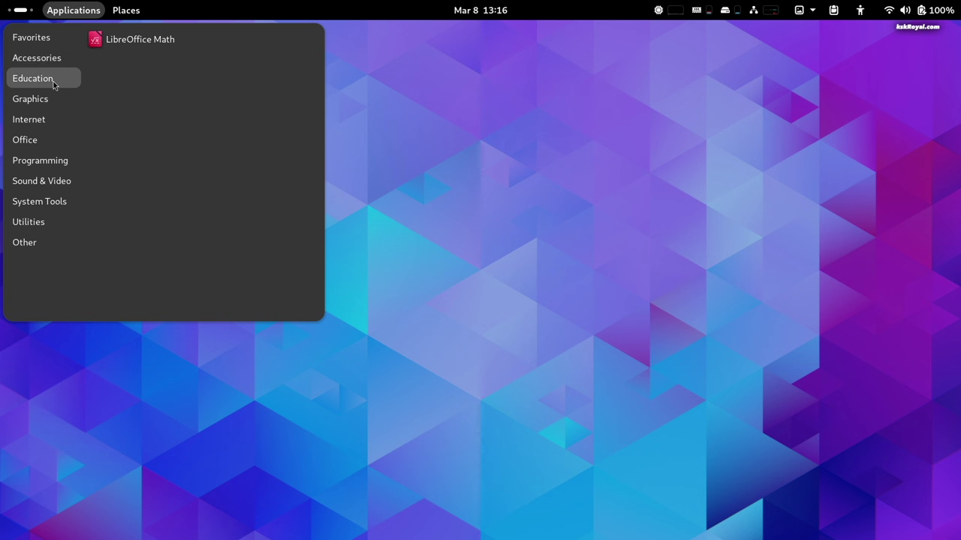
mouse_move(53, 102)
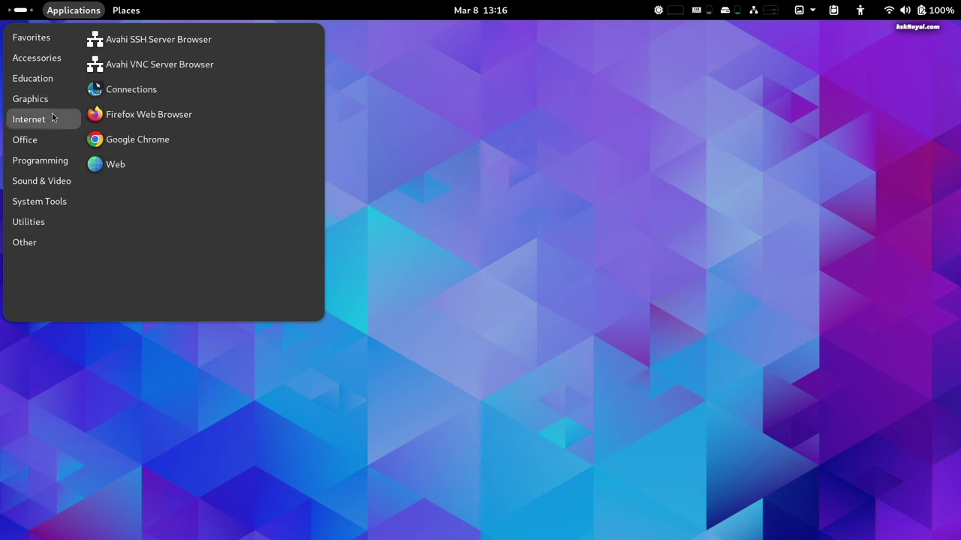
mouse_move(51, 141)
mouse_move(53, 161)
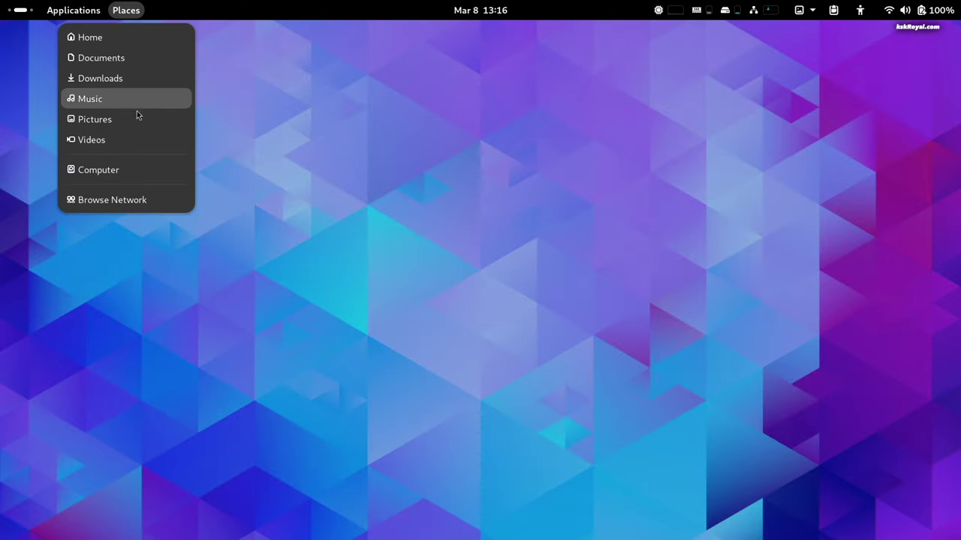
Browse the network, open the RASPBERRYPI host, then its Raspberry Pi 3 - NAS share.
click(137, 200)
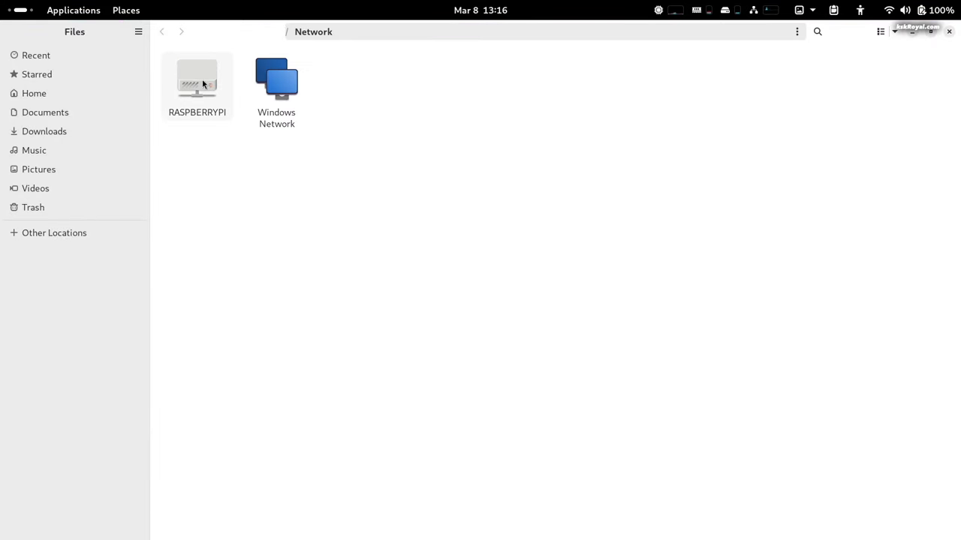
double_click(203, 84)
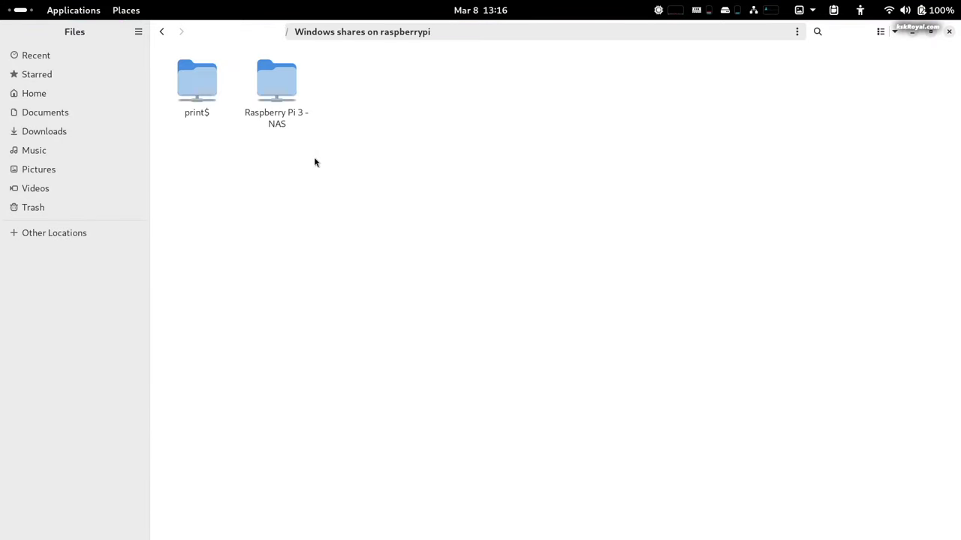
double_click(270, 81)
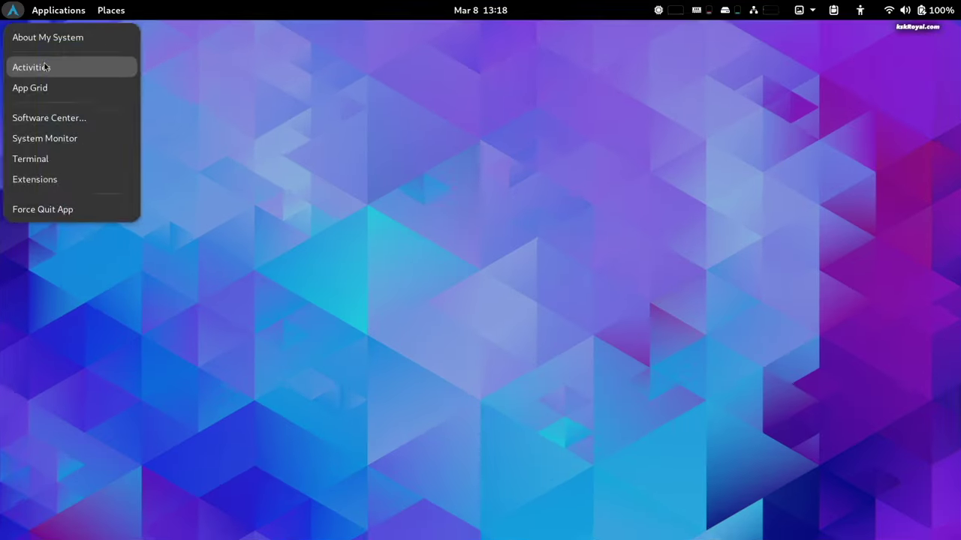
Try the logo menu's Activities, all-applications grid and Software Center entries.
click(44, 67)
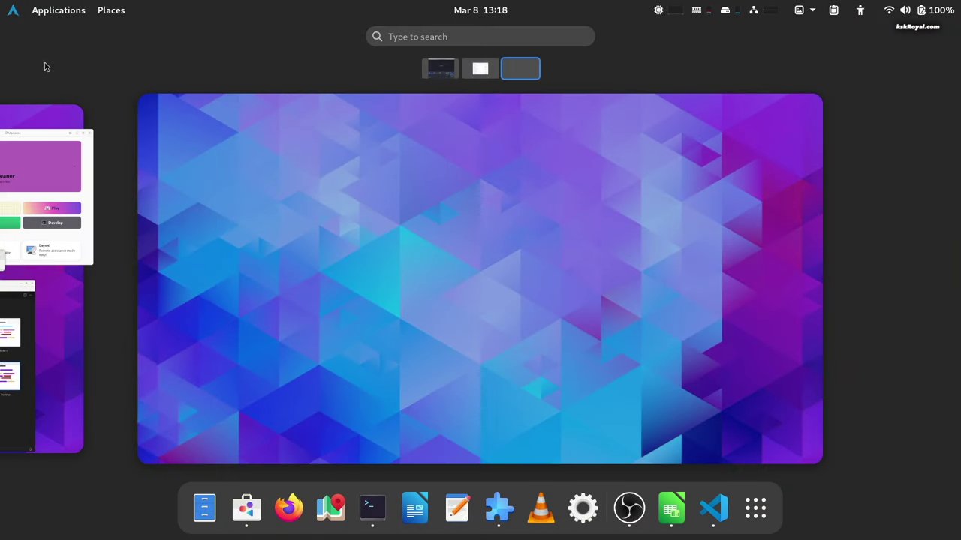
click(13, 10)
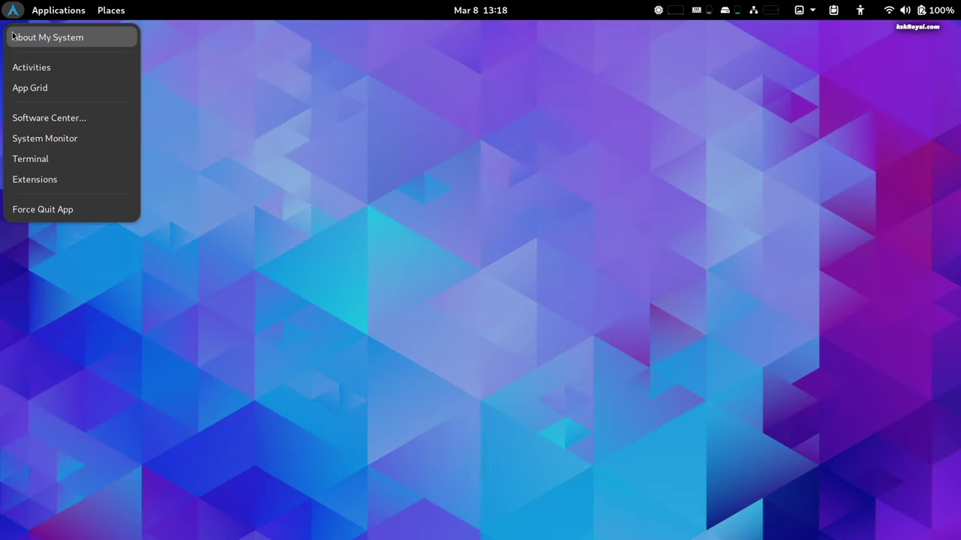
click(28, 90)
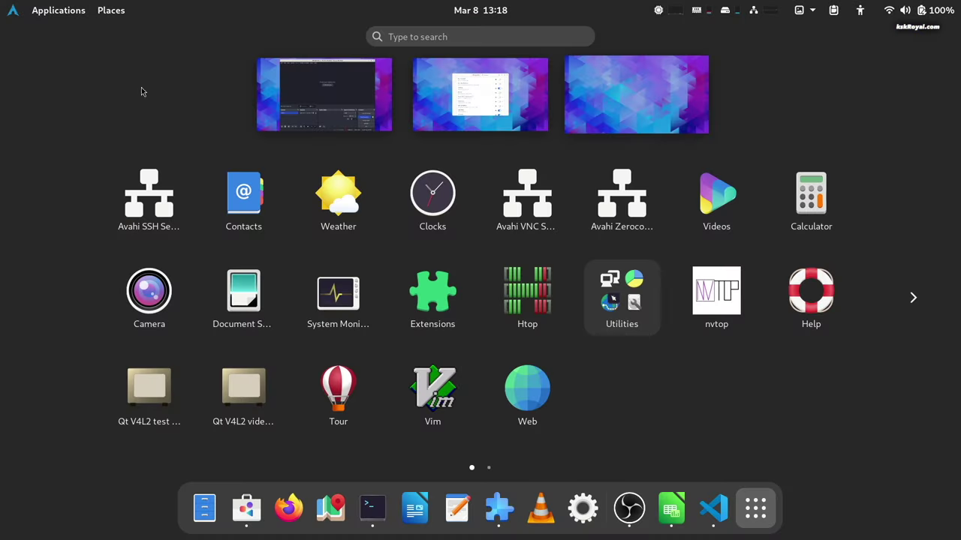
click(616, 108)
click(13, 10)
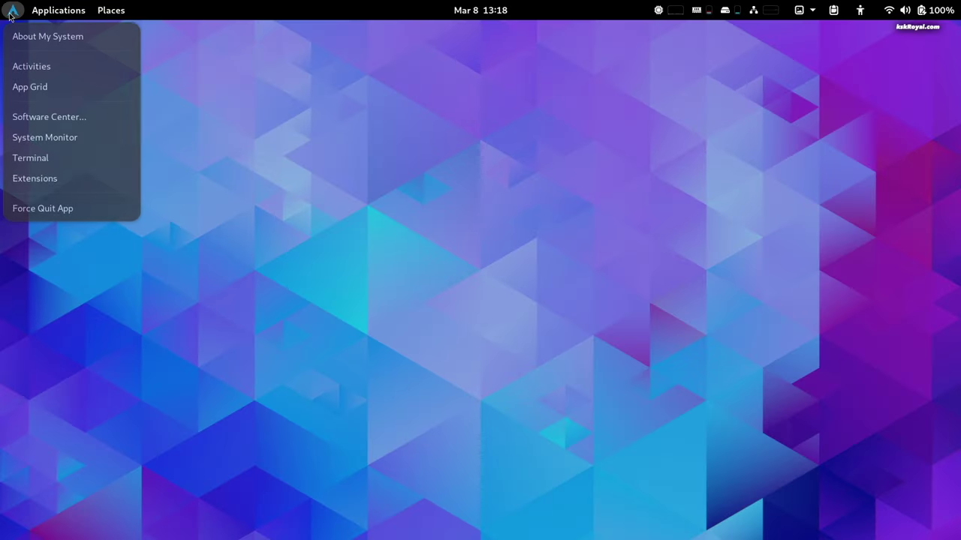
click(46, 118)
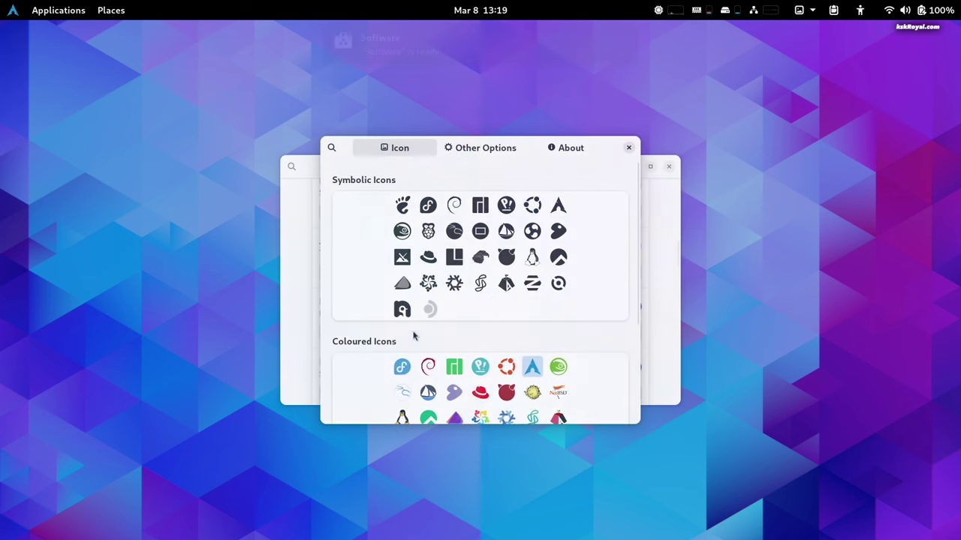
Set the Logo Menu icon to Tux and enlarge the icon size to 30px.
click(400, 213)
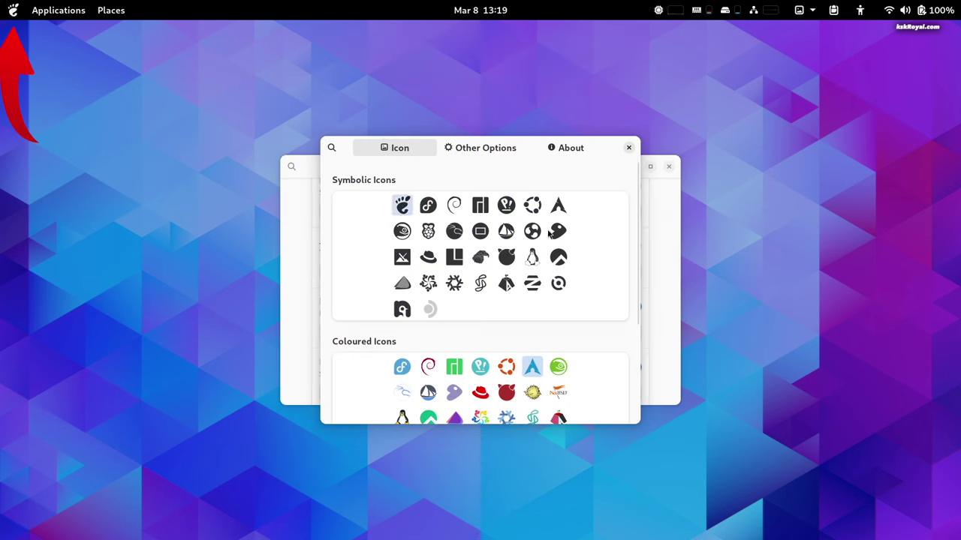
click(508, 259)
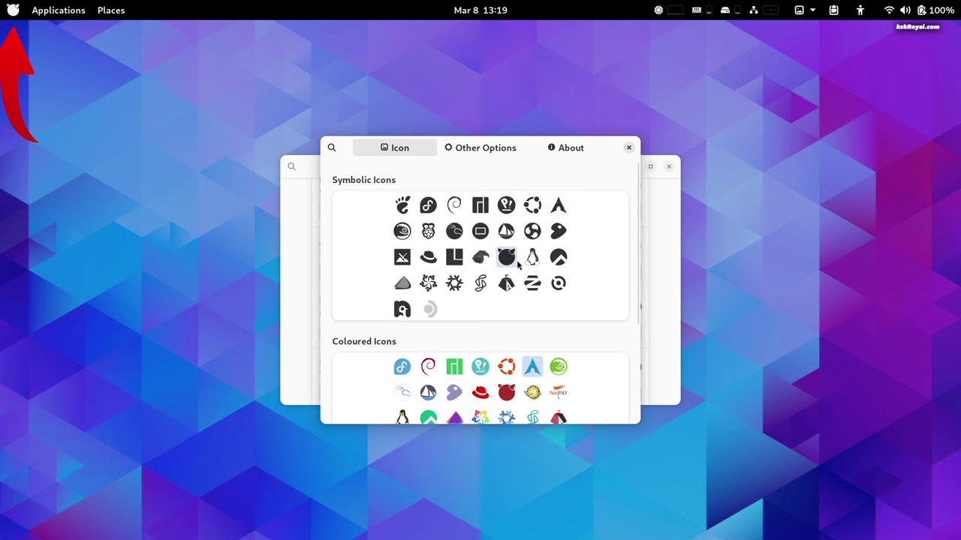
click(532, 258)
scroll(532, 284, down, 5)
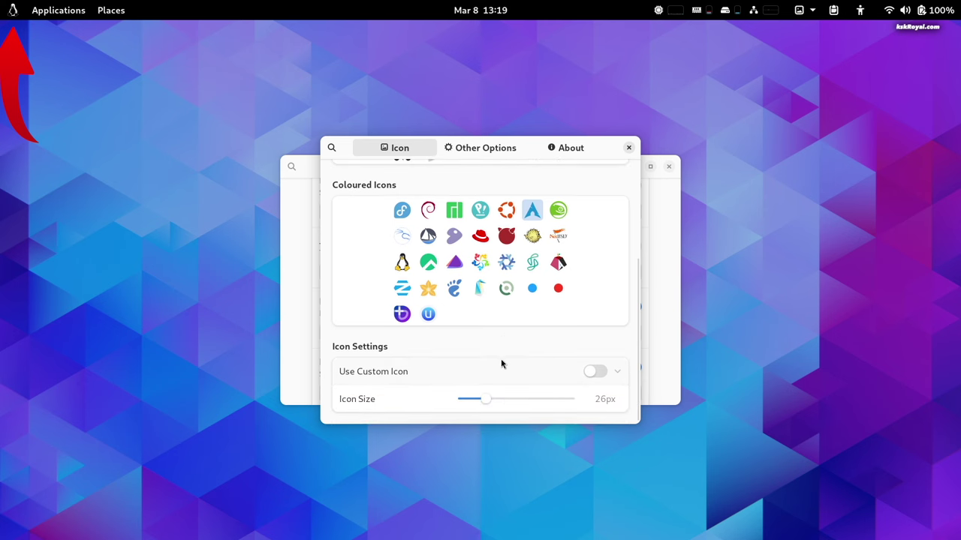
mouse_move(481, 401)
mouse_down()
mouse_move(508, 398)
mouse_move(492, 399)
mouse_up()
scroll(505, 338, up, 5)
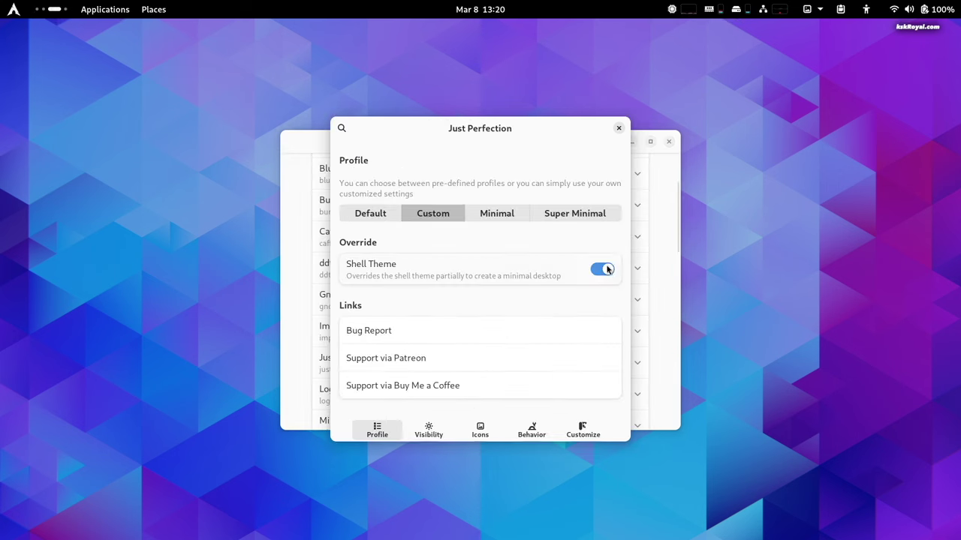
Toggle Just Perfection's Shell Theme, Panel and Activities Button off and back on.
click(603, 269)
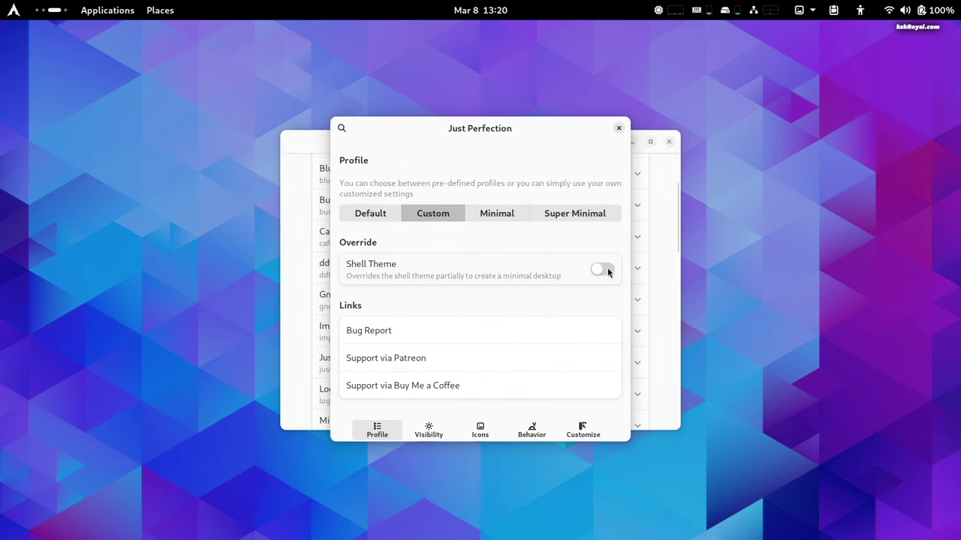
click(605, 271)
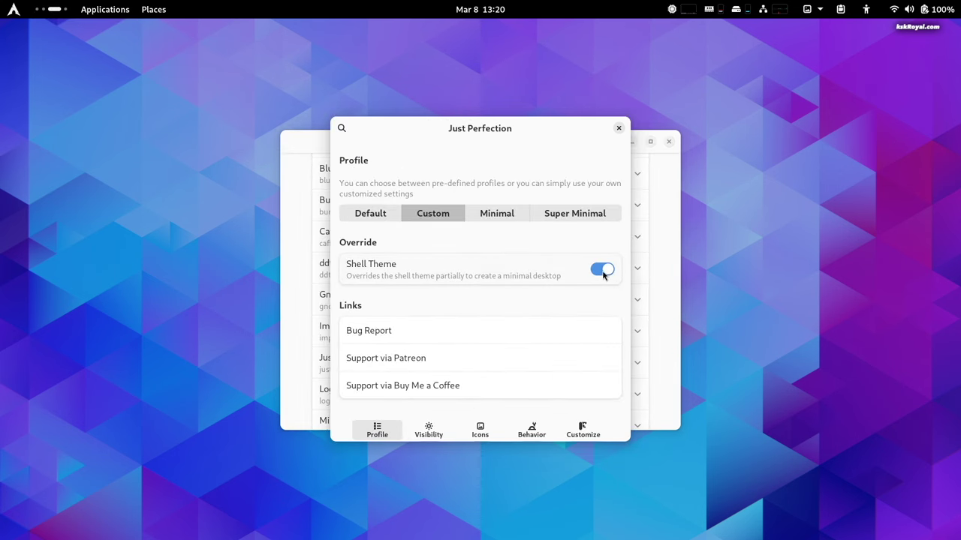
click(426, 435)
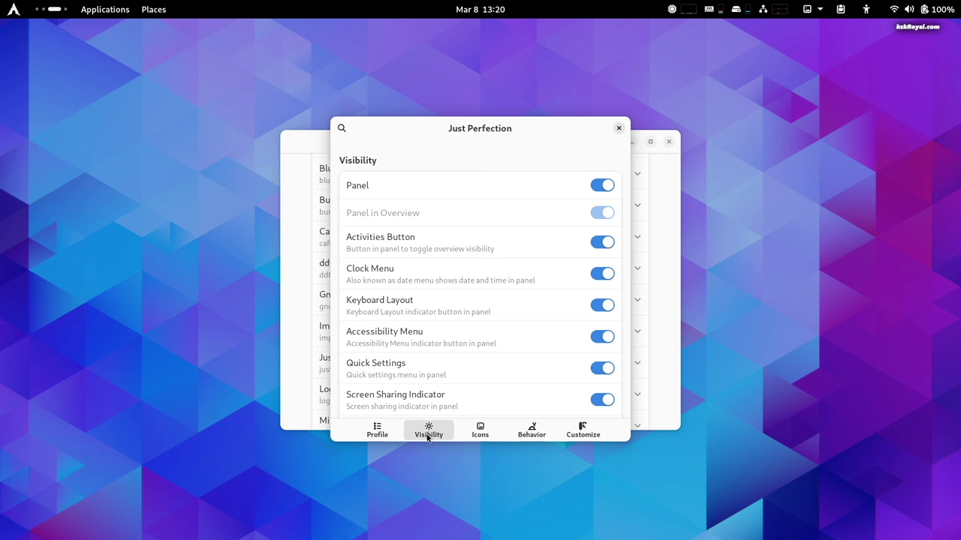
click(601, 189)
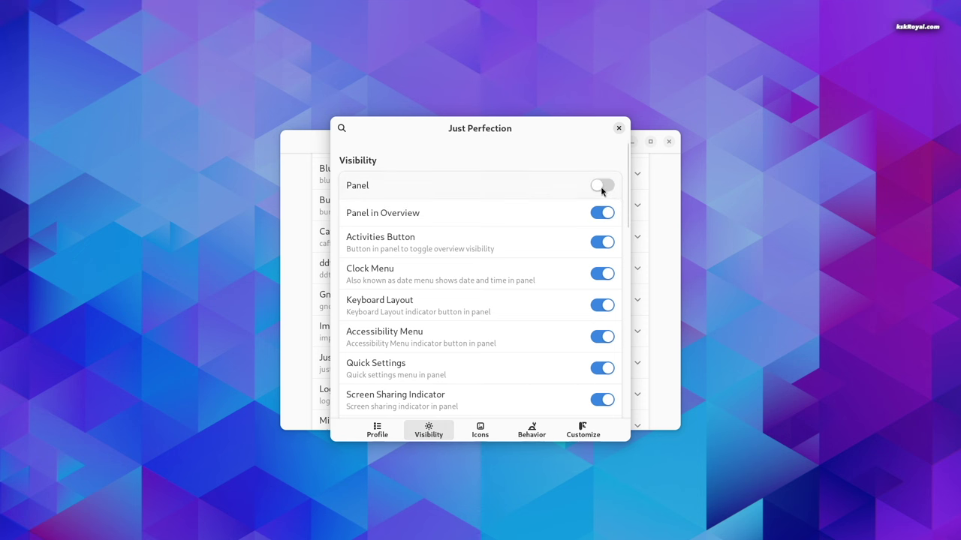
click(601, 189)
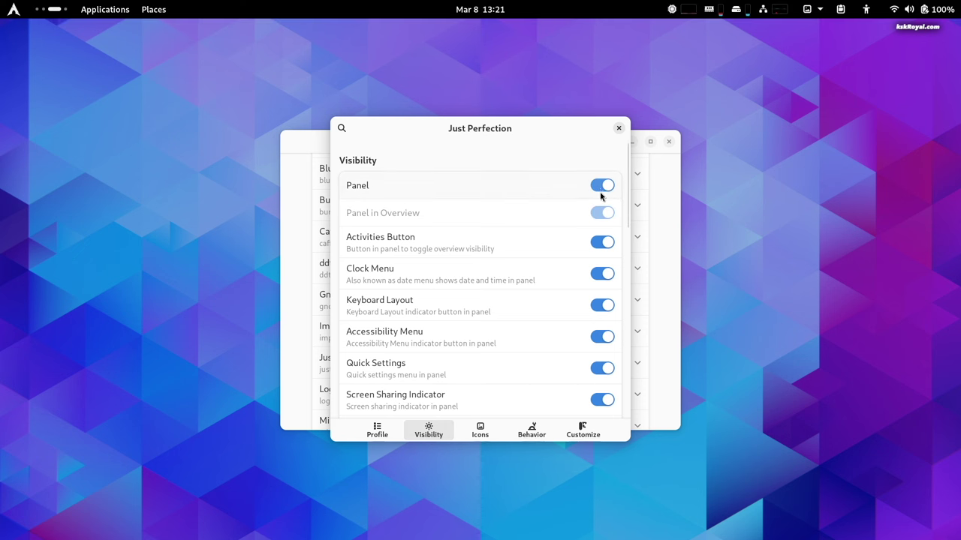
click(603, 243)
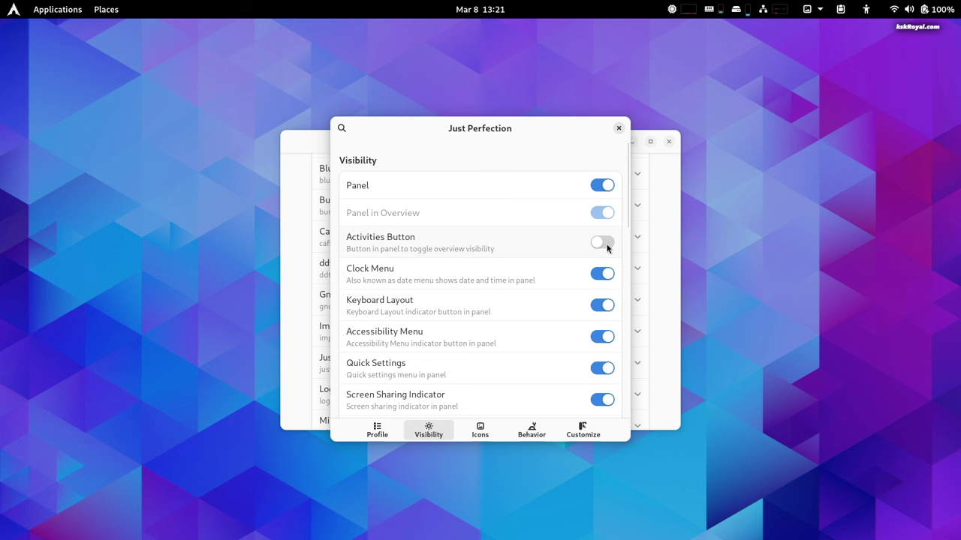
click(602, 243)
Turn off the World Clock and confirm it's gone from the calendar menu.
scroll(575, 247, down, 4)
key(super+v)
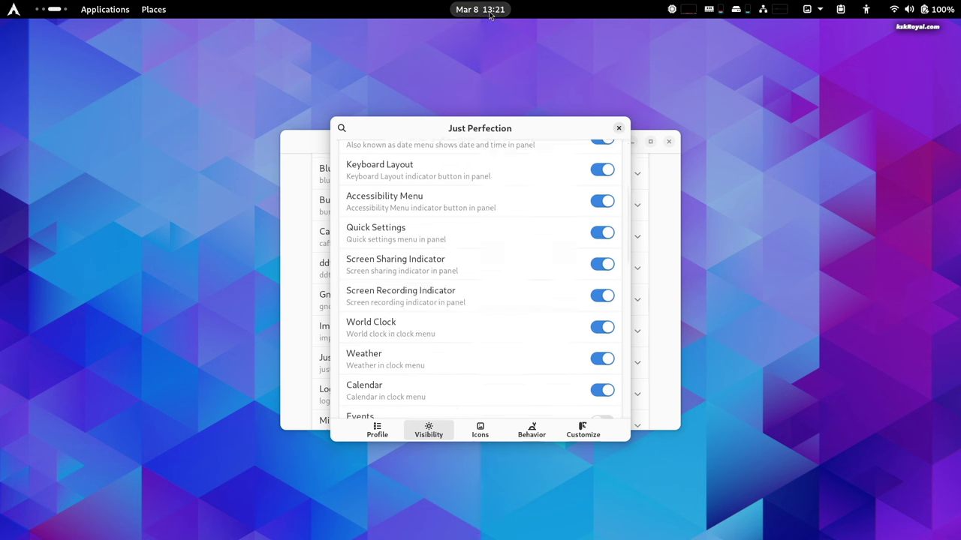
click(591, 5)
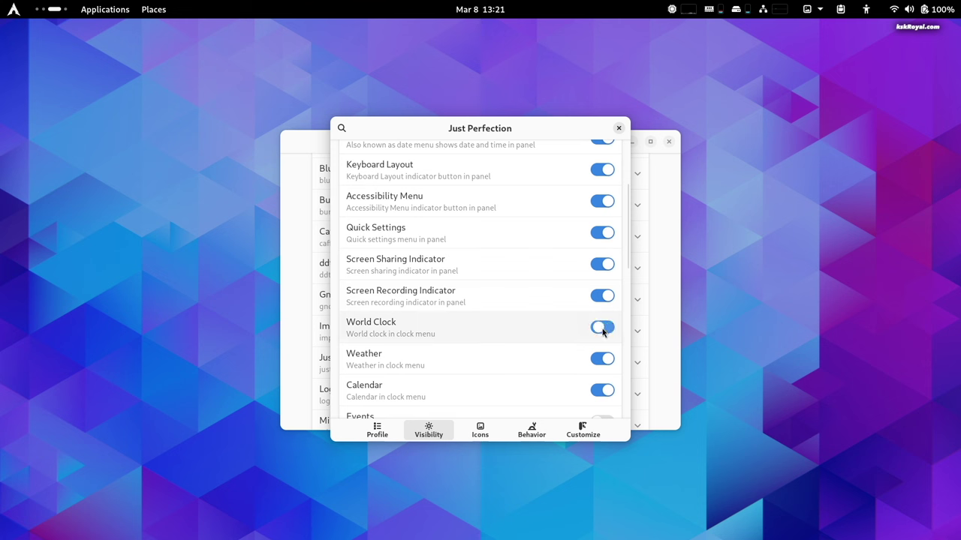
click(480, 9)
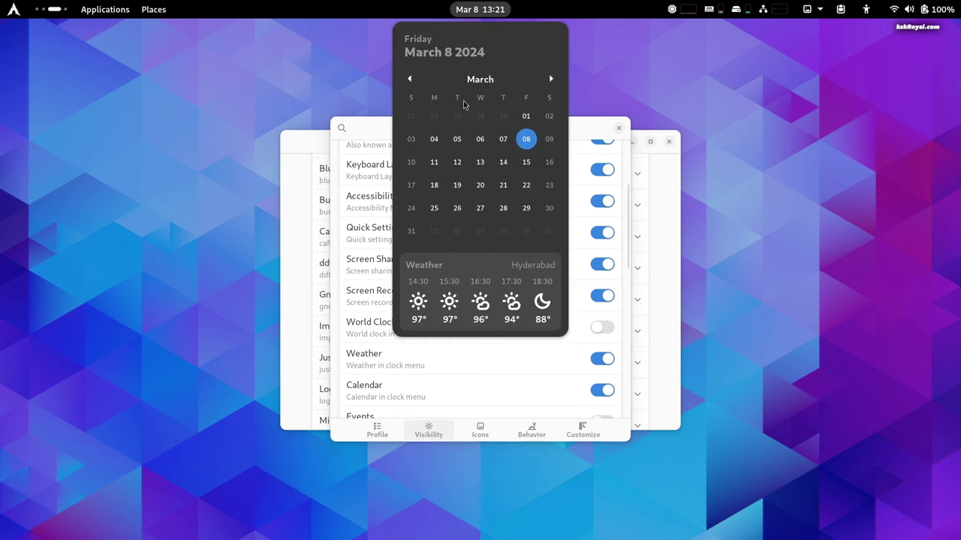
click(582, 203)
Hide the Dash, check it in the overview, then show it again.
scroll(582, 202, down, 5)
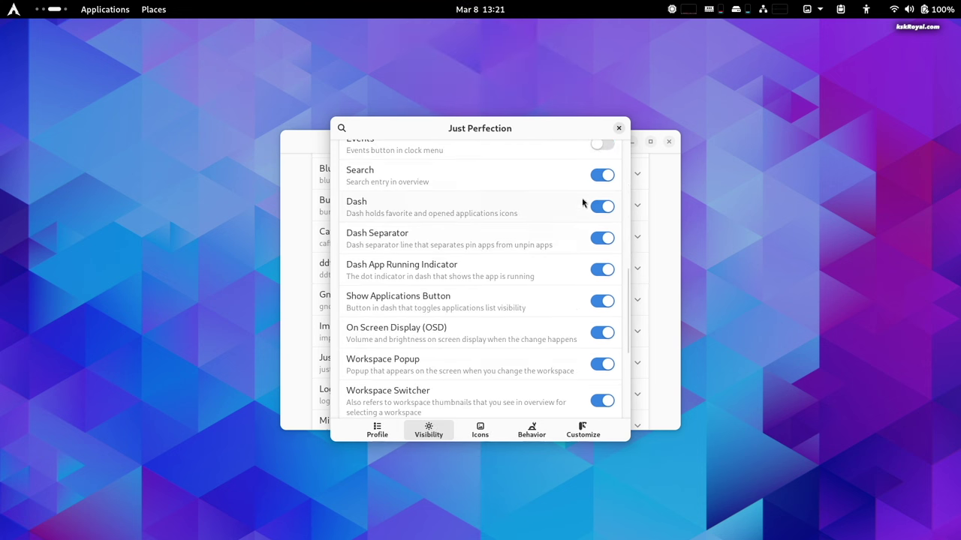
click(601, 208)
click(57, 12)
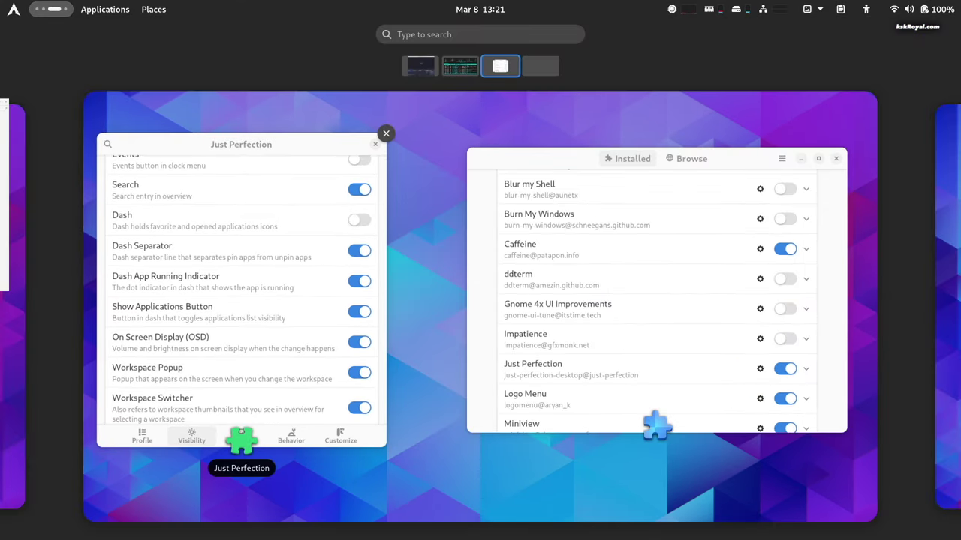
click(241, 433)
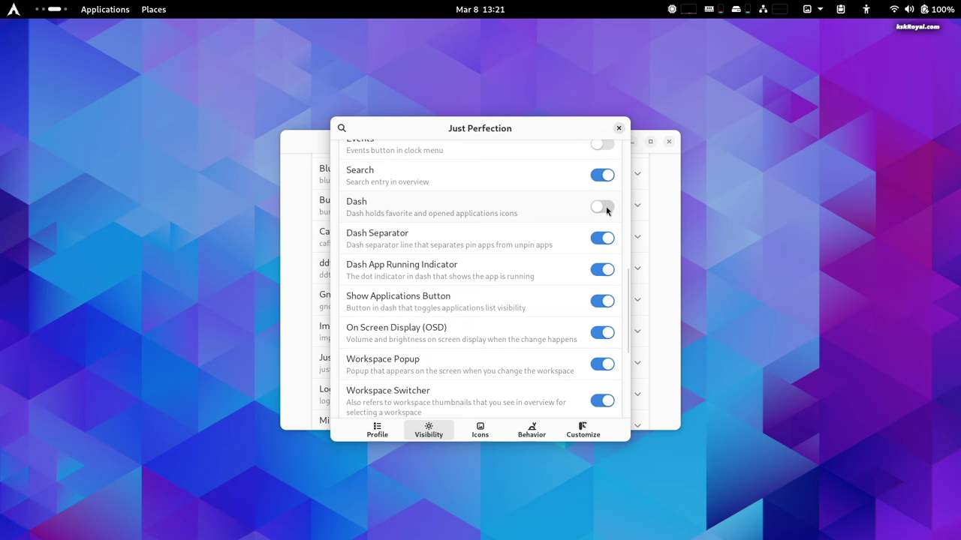
click(602, 208)
click(56, 10)
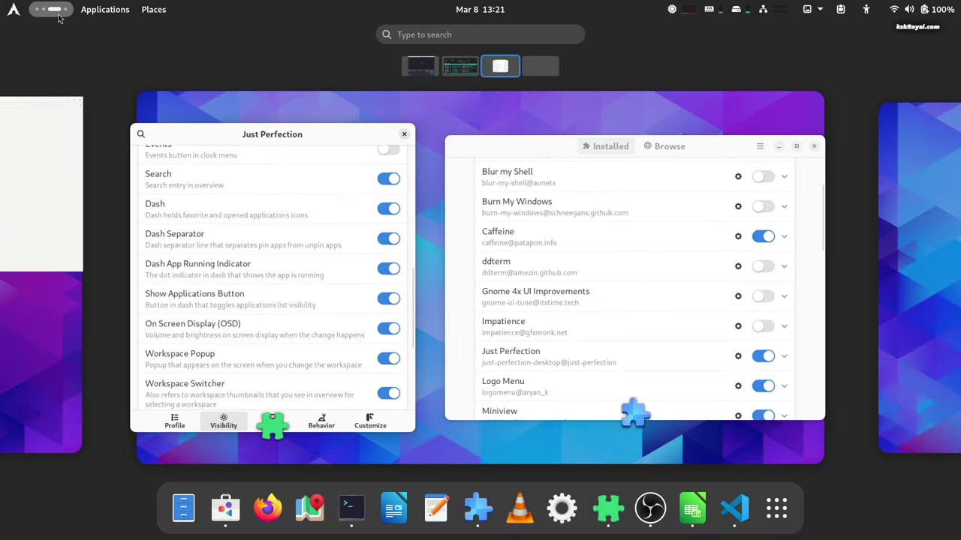
click(56, 11)
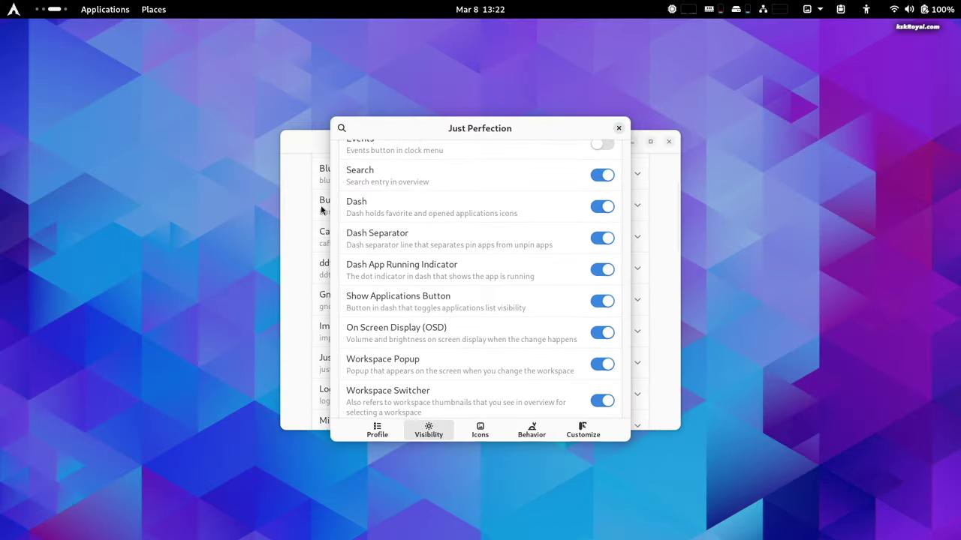
In the Behavior tab, toggle Window Demands Attention Focus off and back on.
click(531, 430)
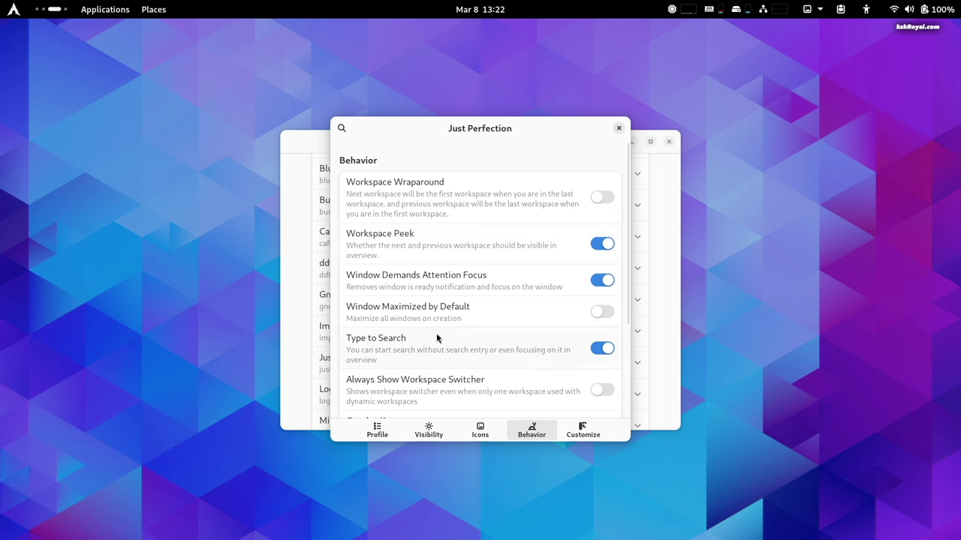
click(549, 286)
click(605, 285)
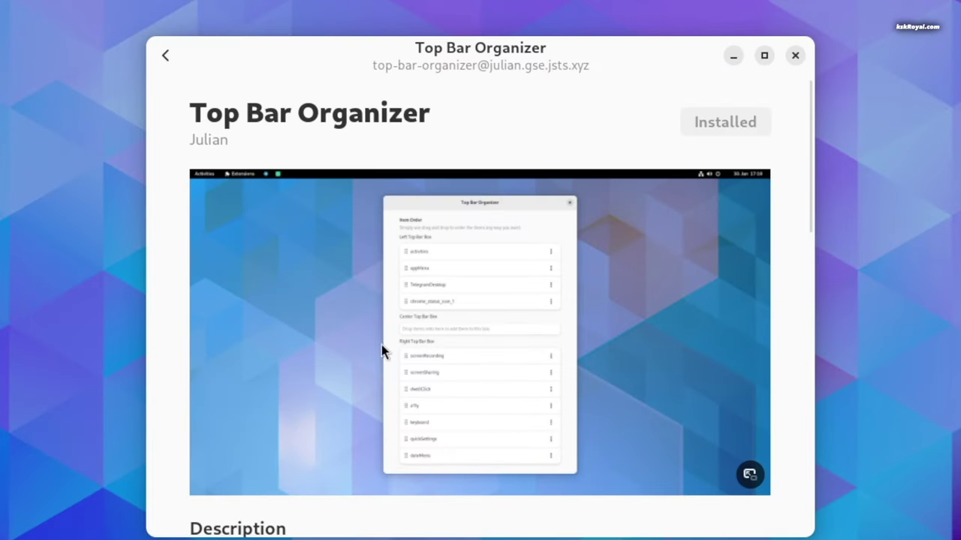
In Top Bar Organizer's preferences, move activities right after LogoMenu in the Left Top Bar Box.
click(168, 59)
click(586, 345)
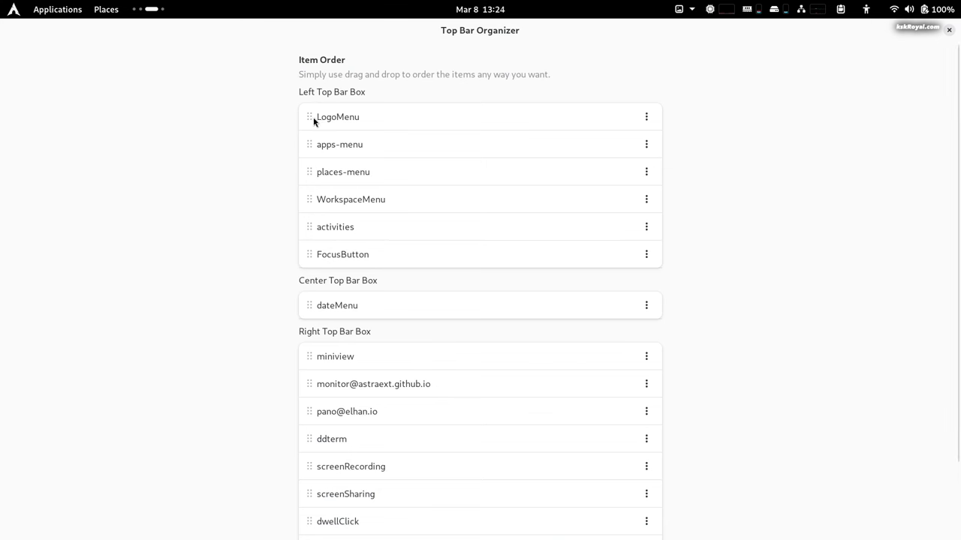
mouse_move(310, 117)
mouse_down()
mouse_move(313, 260)
mouse_move(313, 122)
mouse_up()
drag(313, 232, 316, 152)
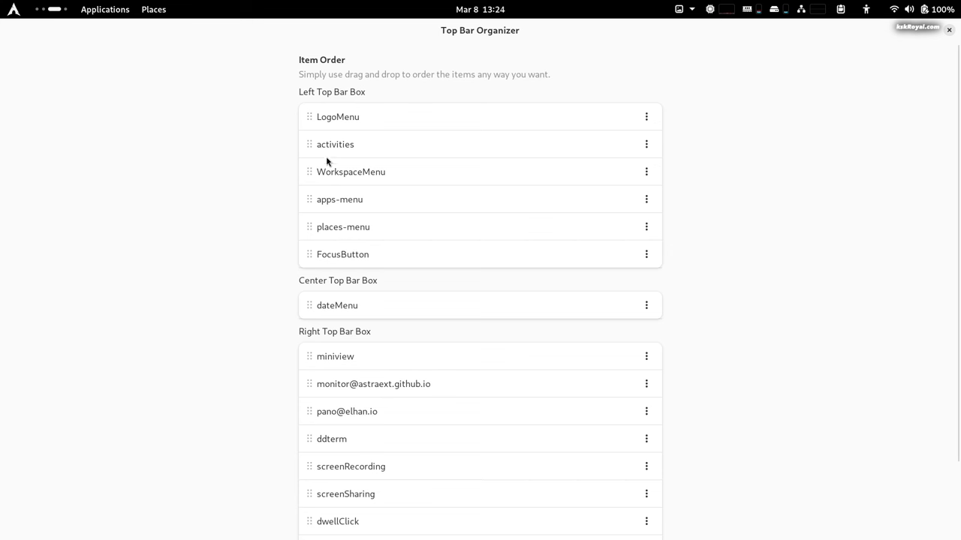
Forget WorkspaceMenu and move dateMenu into the Right Top Bar Box, checking the clock.
click(647, 175)
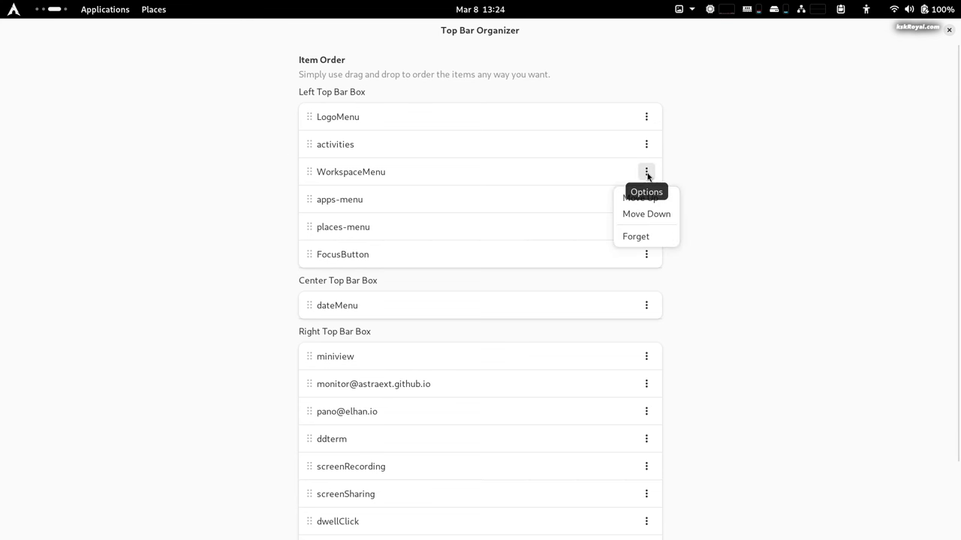
click(644, 238)
scroll(278, 221, down, 2)
drag(311, 216, 310, 173)
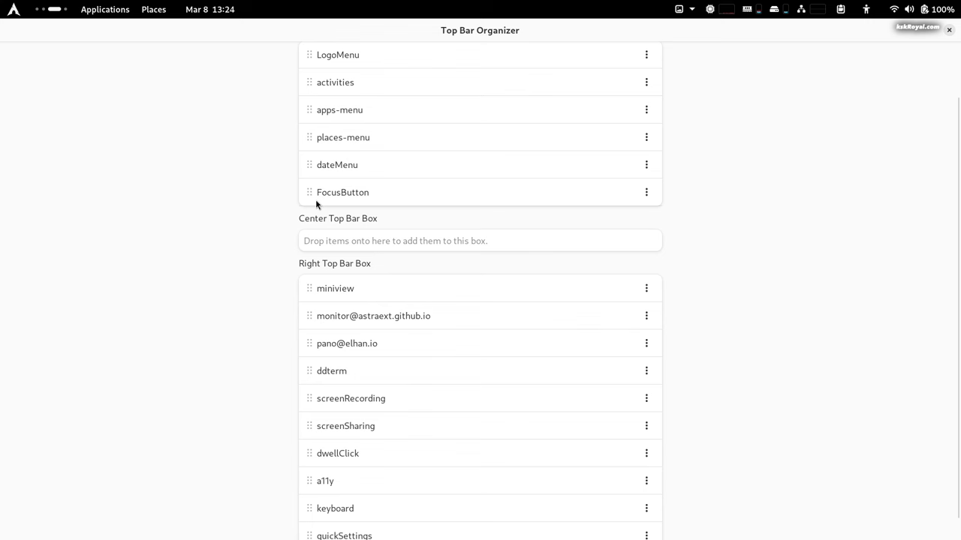
click(225, 7)
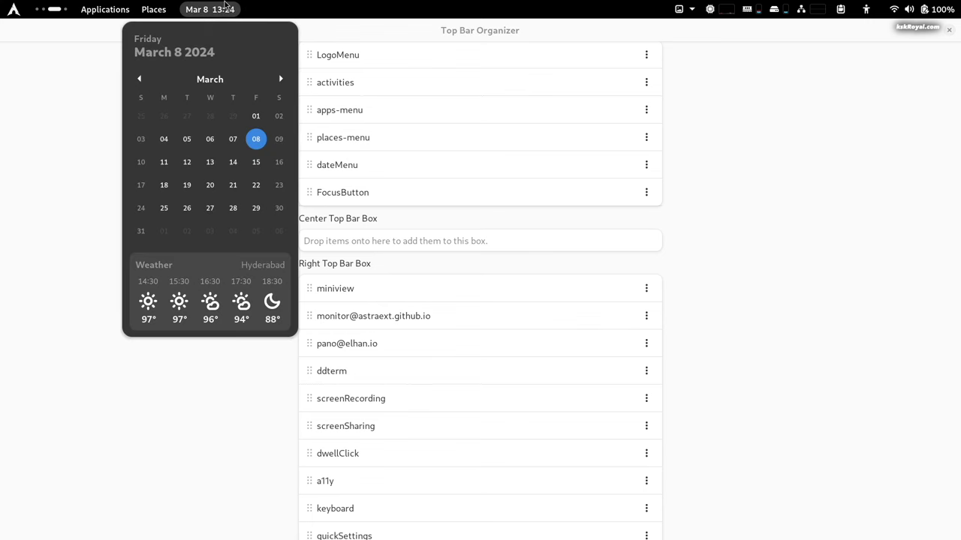
drag(308, 164, 311, 280)
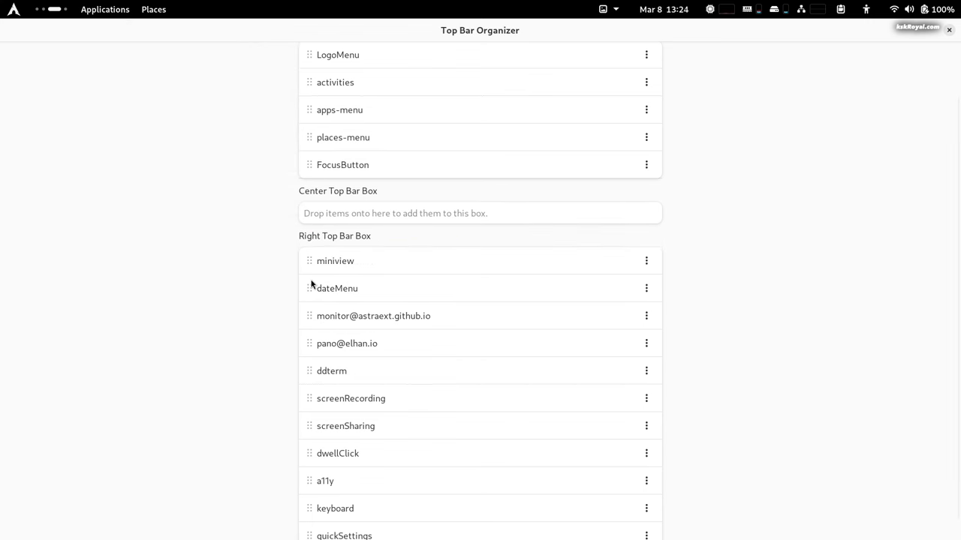
click(655, 9)
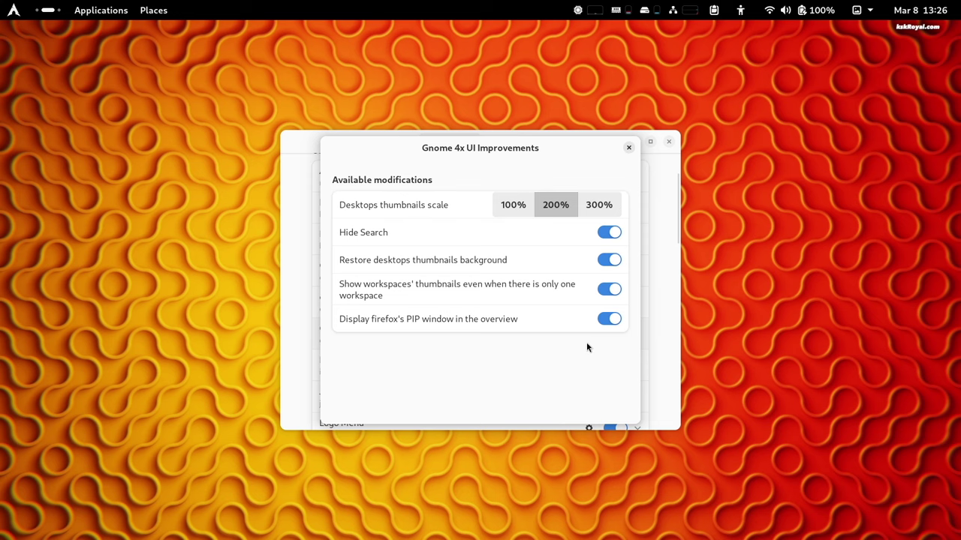
Set the desktop thumbnails scale to 300% and test Hide Search, checking both in the overview.
key(super)
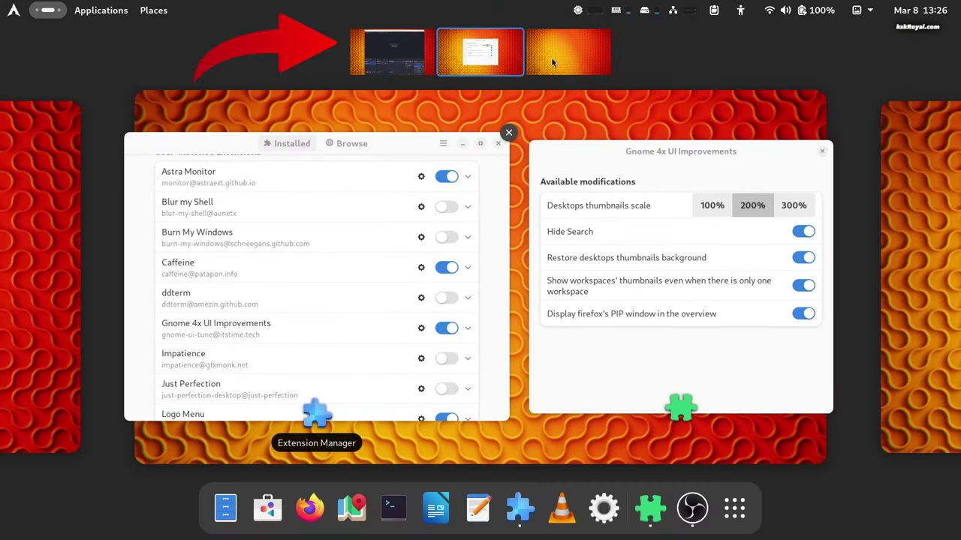
click(697, 291)
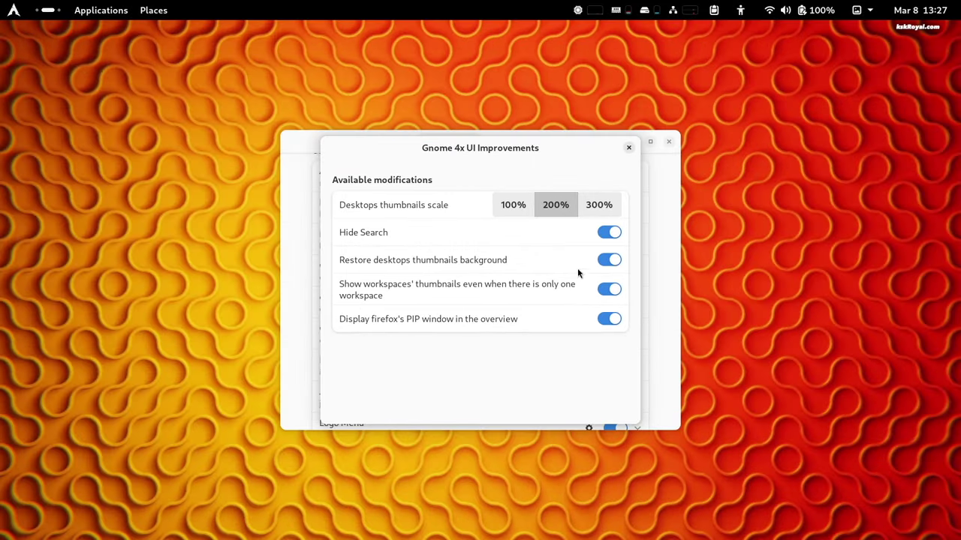
click(595, 214)
click(52, 17)
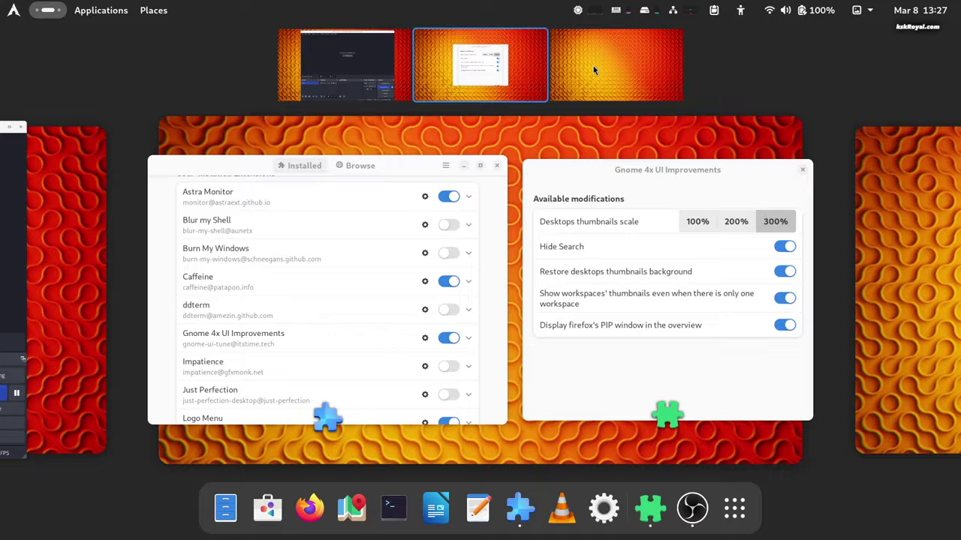
click(677, 358)
click(600, 237)
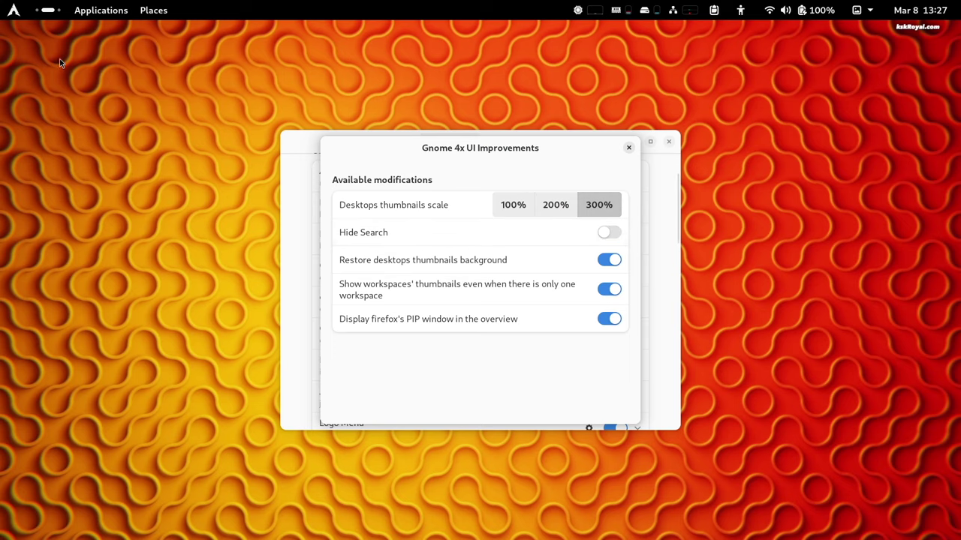
click(53, 10)
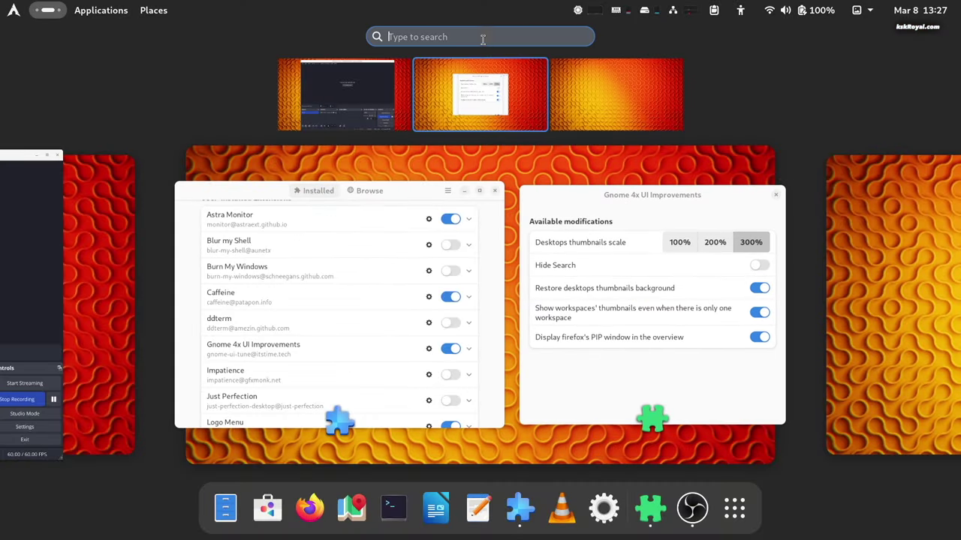
click(651, 300)
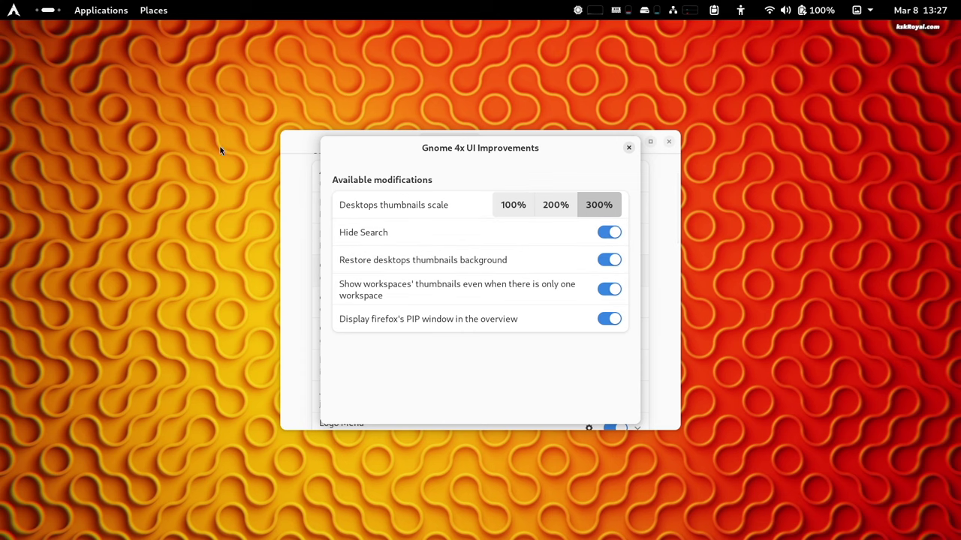
Enable Impatience and set its Speed scaling slider to 2.
click(47, 9)
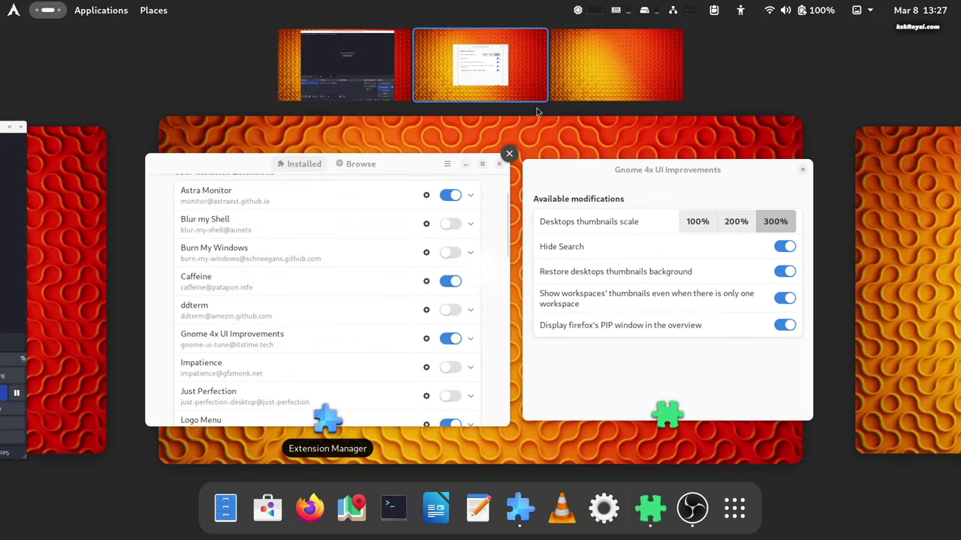
click(420, 366)
click(615, 365)
click(588, 365)
click(214, 138)
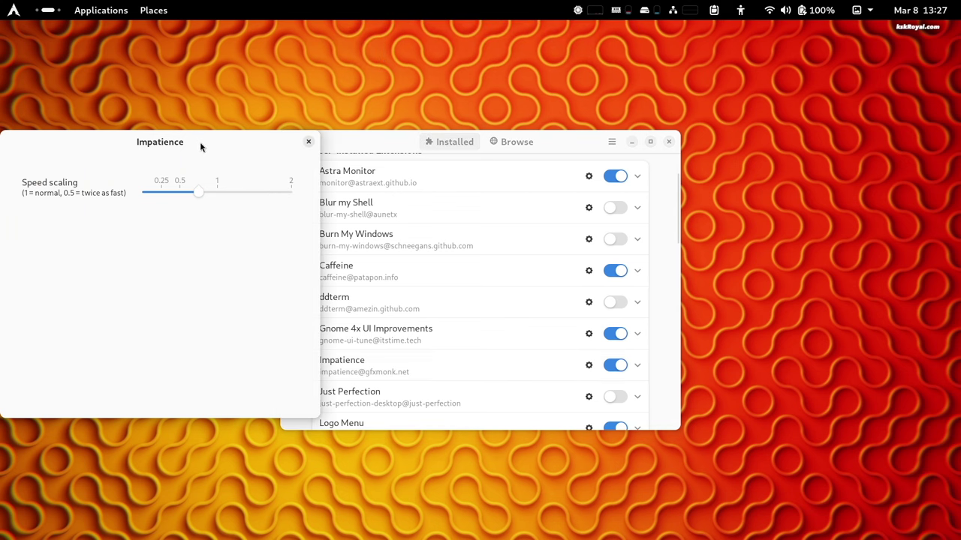
drag(202, 145, 448, 142)
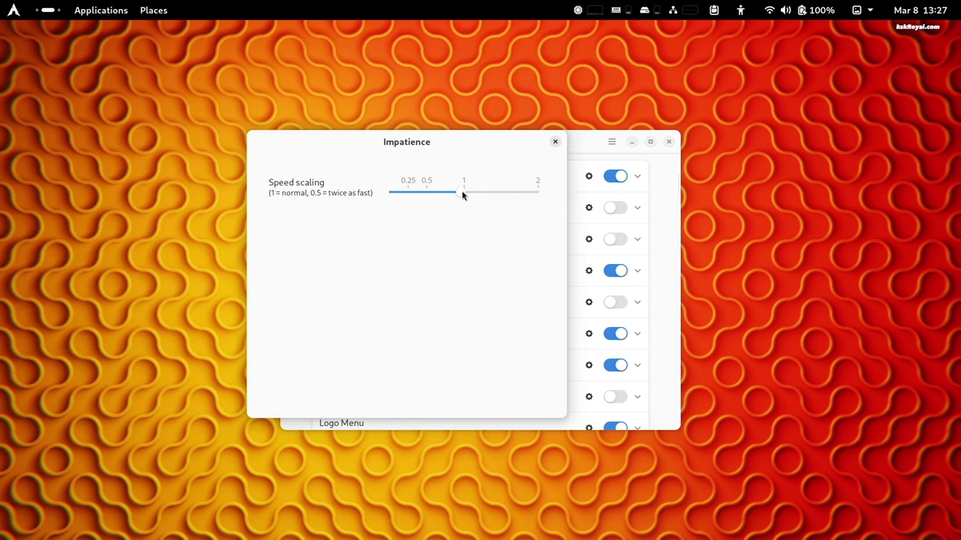
drag(463, 192, 517, 193)
Test the slower animations by repeatedly opening the overview and application grid.
click(48, 11)
click(48, 12)
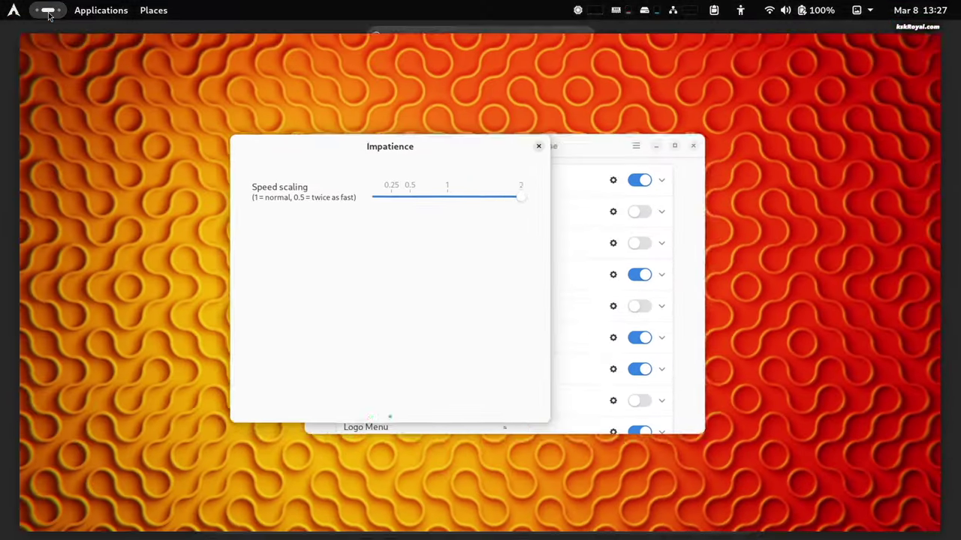
click(48, 10)
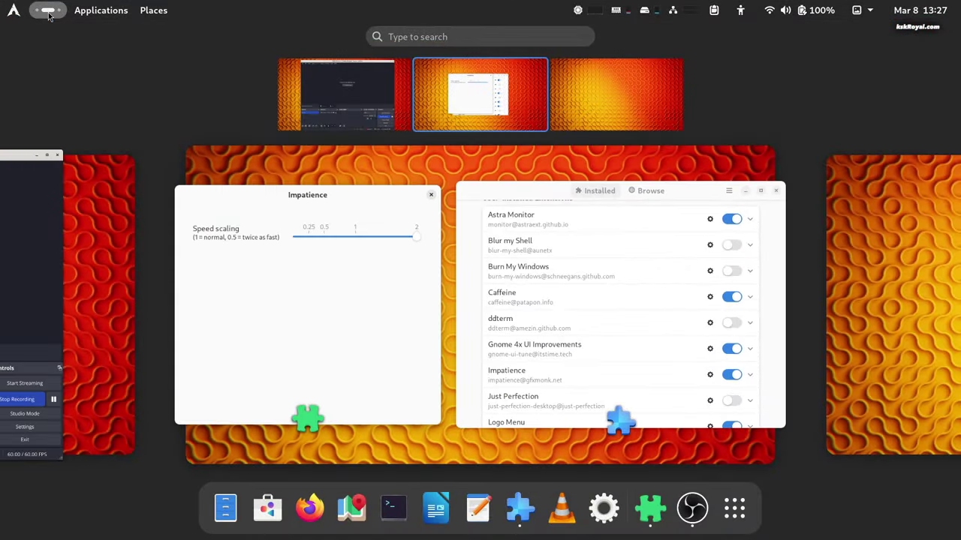
click(48, 11)
click(48, 10)
click(736, 509)
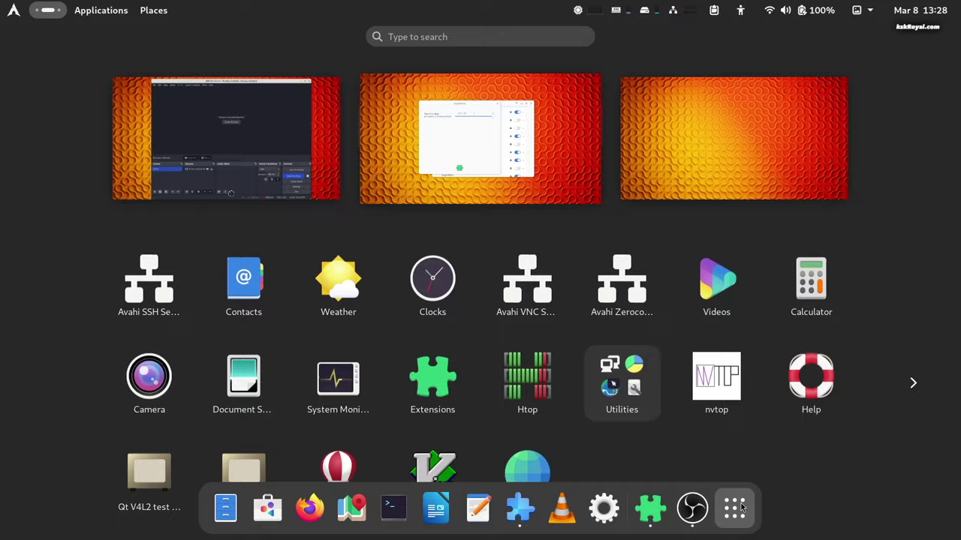
click(735, 509)
click(735, 509)
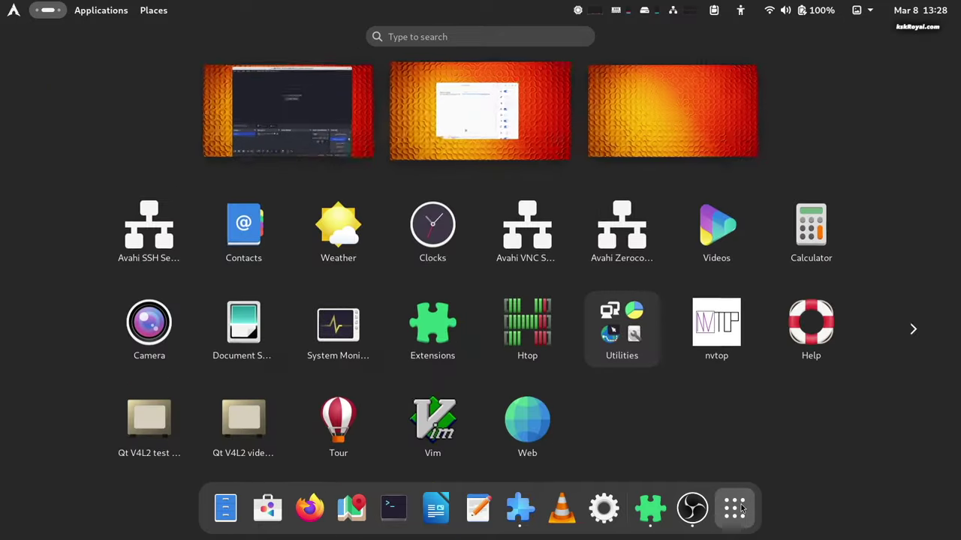
click(740, 509)
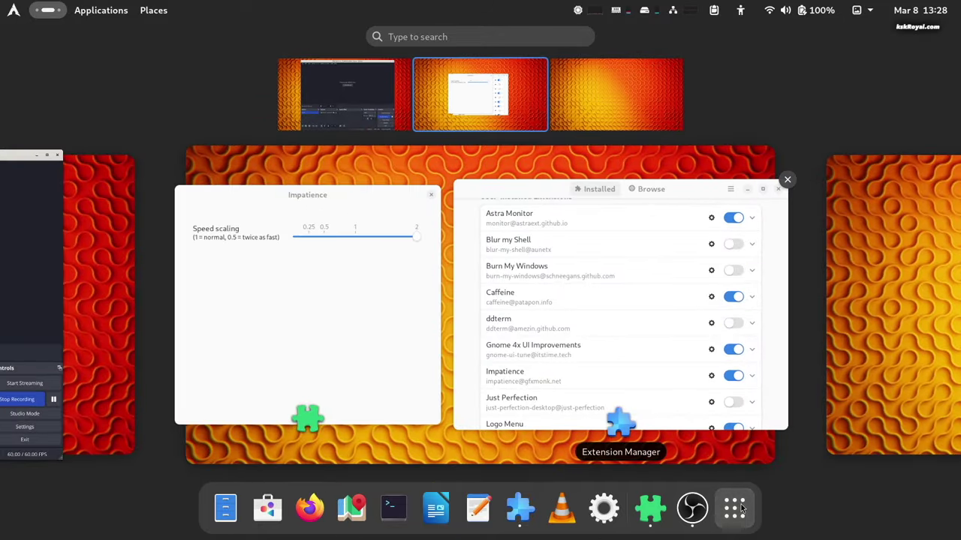
click(740, 509)
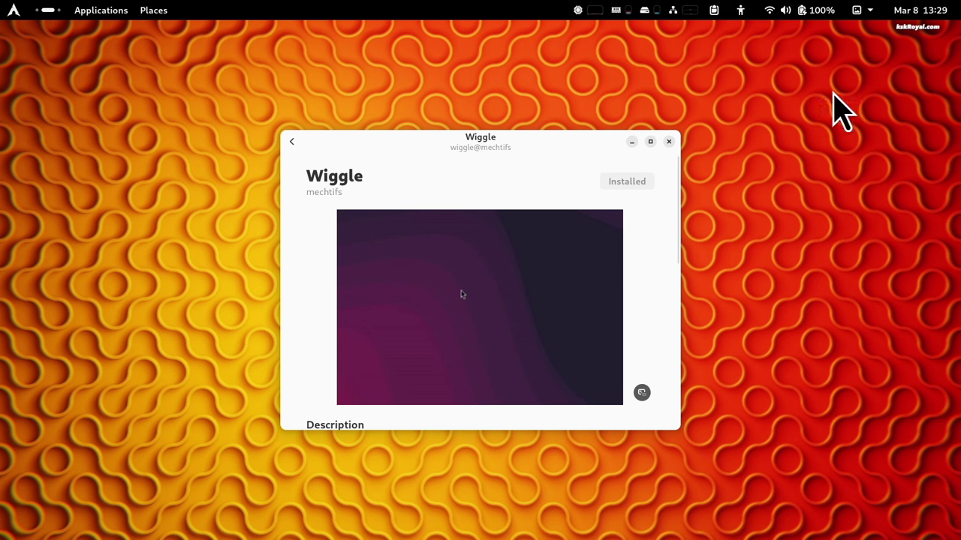
Increase Wiggle's Cursor Size twice, bringing it to 125.
click(619, 218)
click(619, 218)
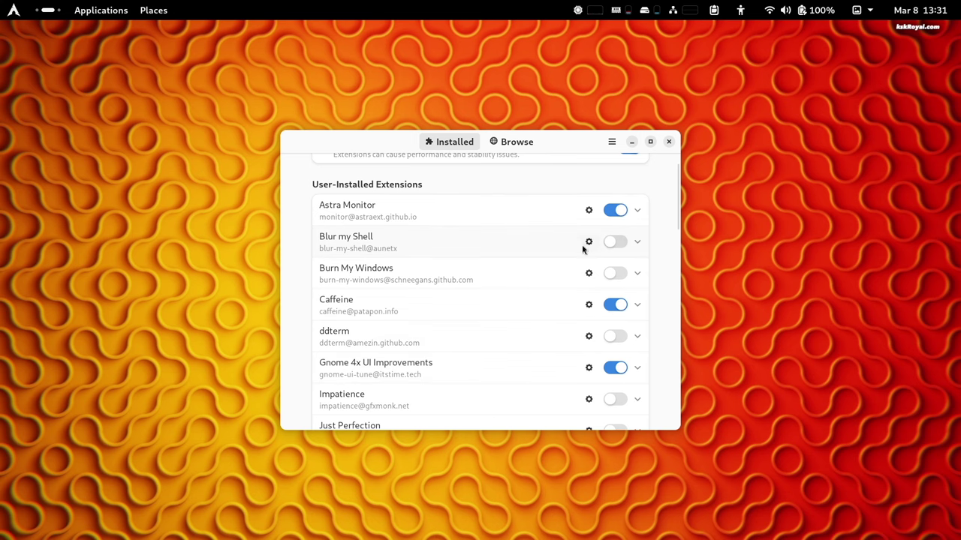
Switch on Blur my Shell in the Installed extensions list.
click(617, 244)
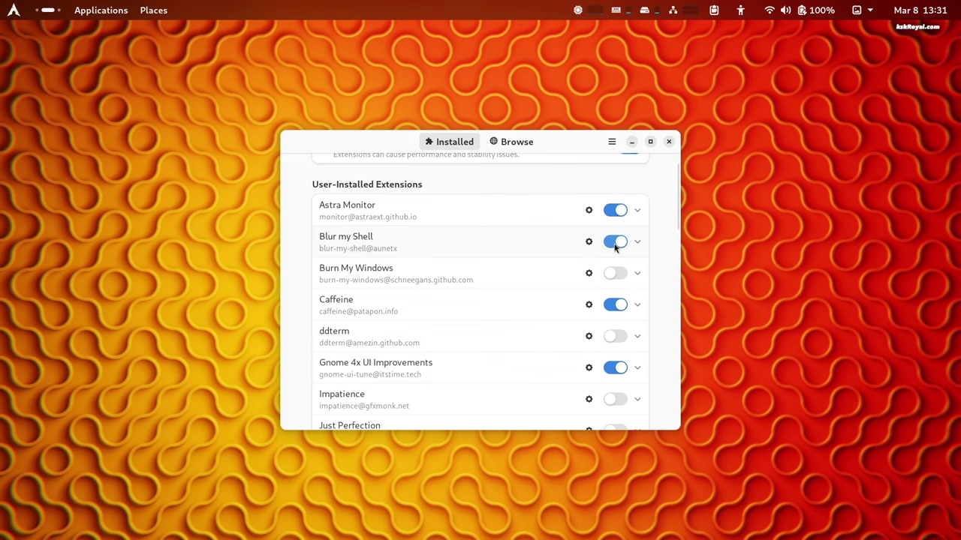
click(43, 13)
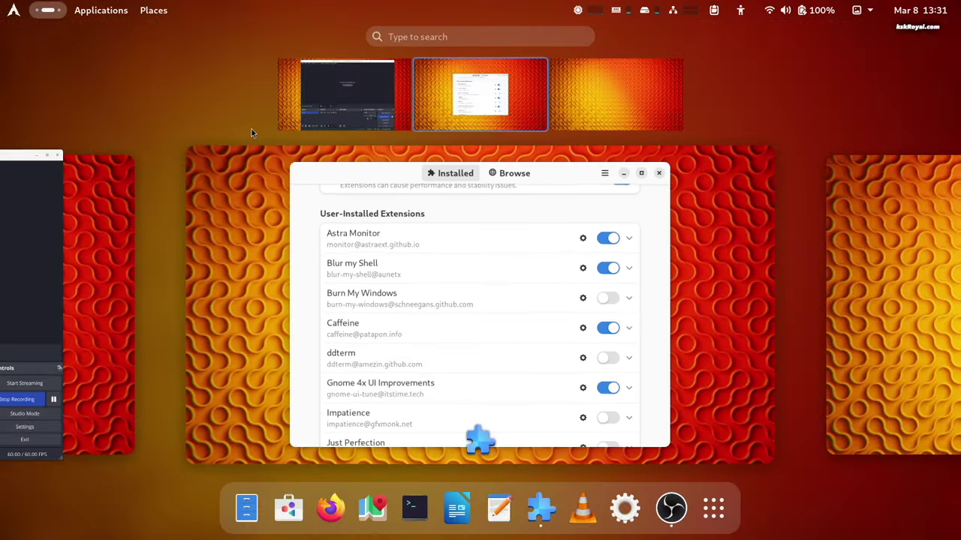
scroll(766, 336, down, 1)
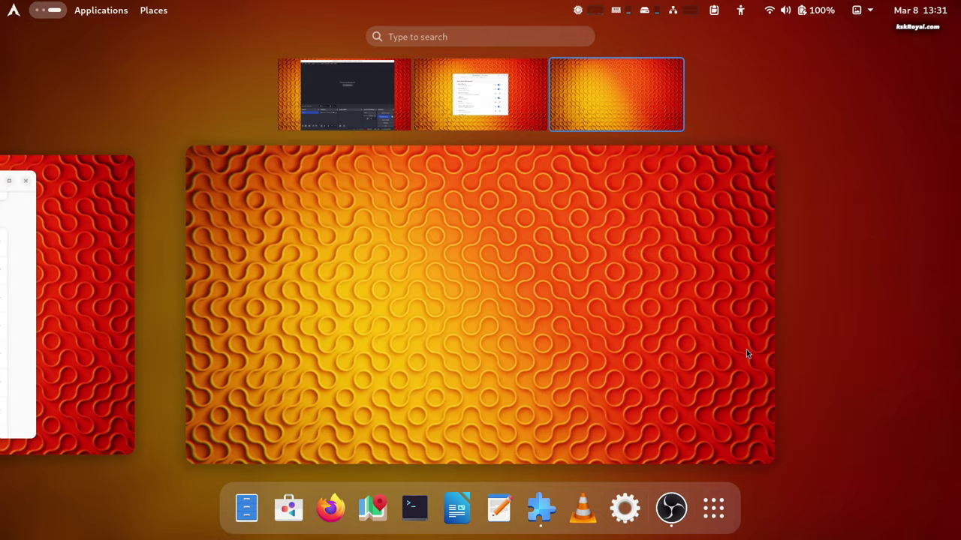
scroll(746, 353, up, 1)
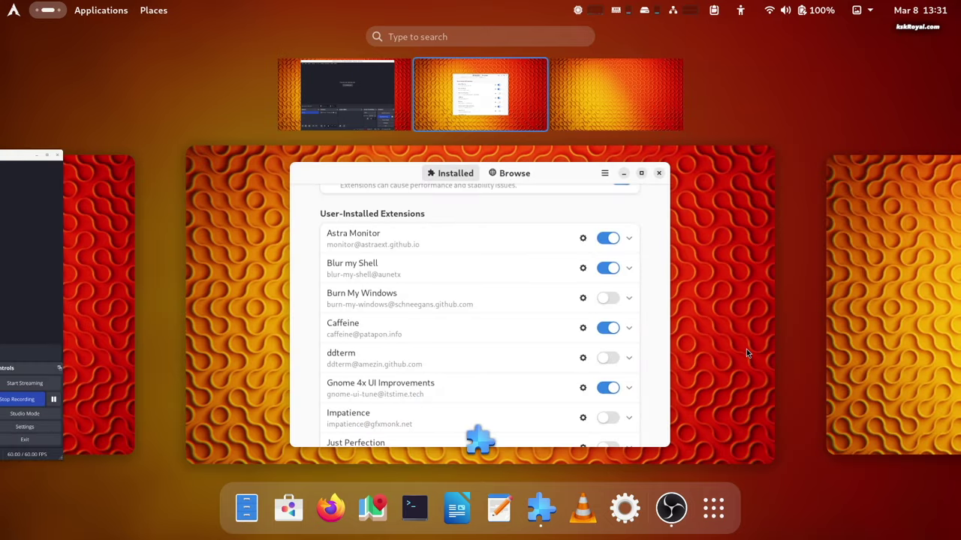
scroll(745, 349, up, 1)
scroll(746, 349, down, 1)
scroll(747, 352, down, 1)
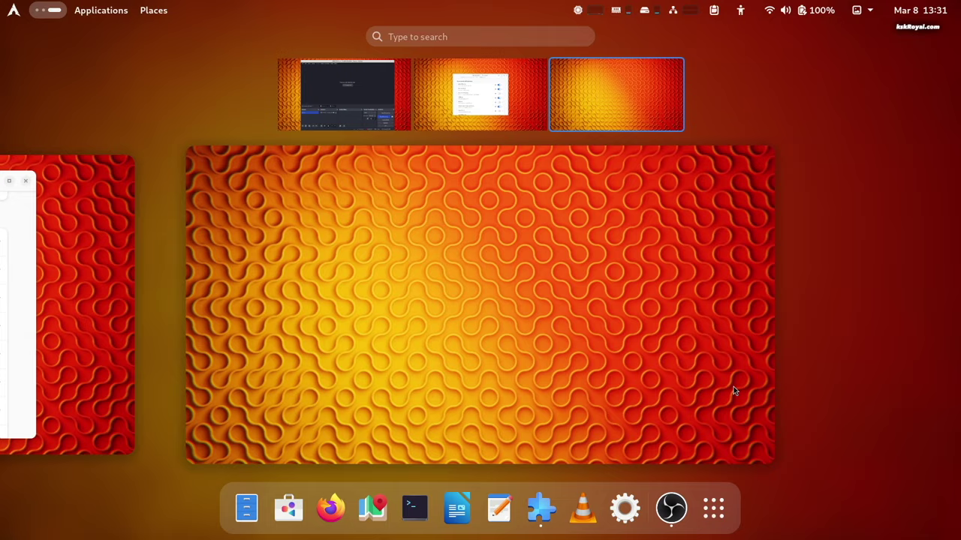
click(709, 522)
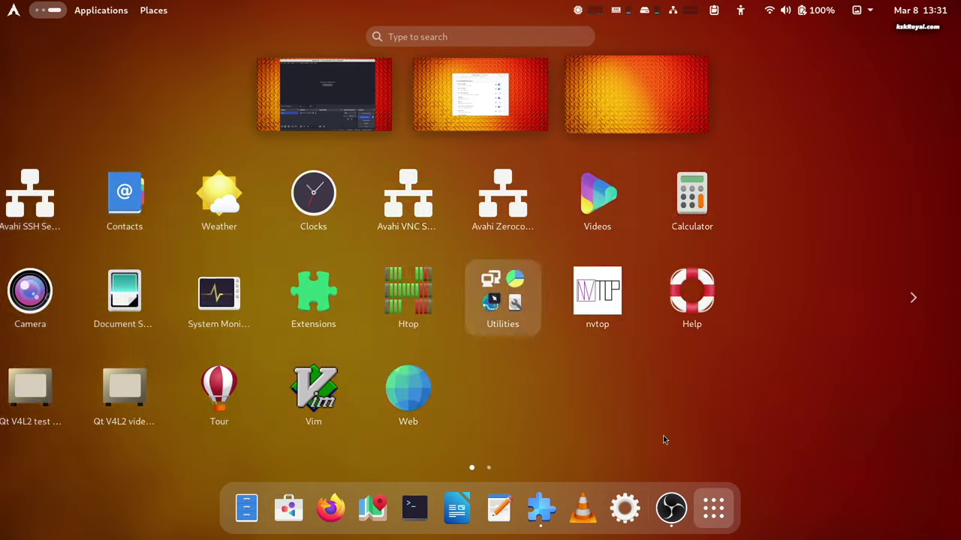
scroll(663, 437, down, 1)
scroll(674, 438, up, 1)
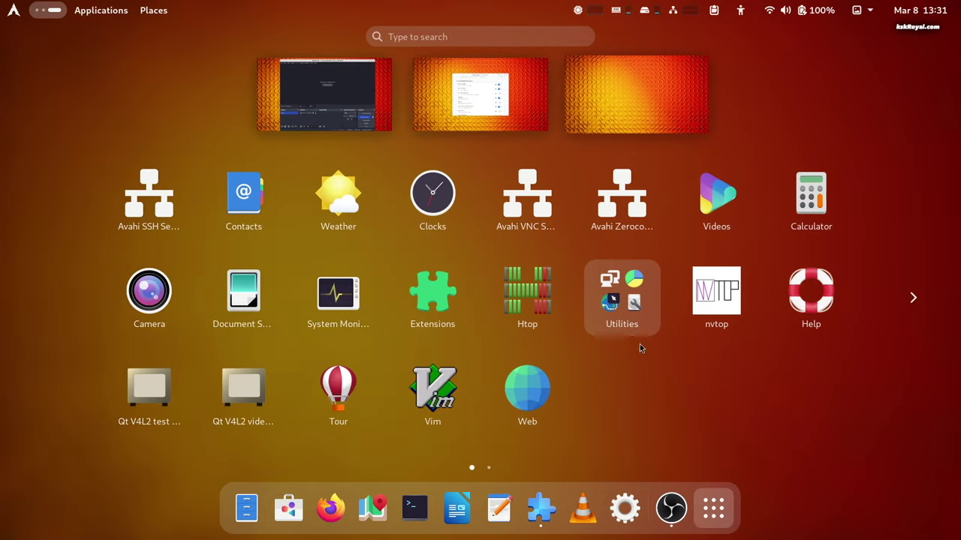
click(632, 306)
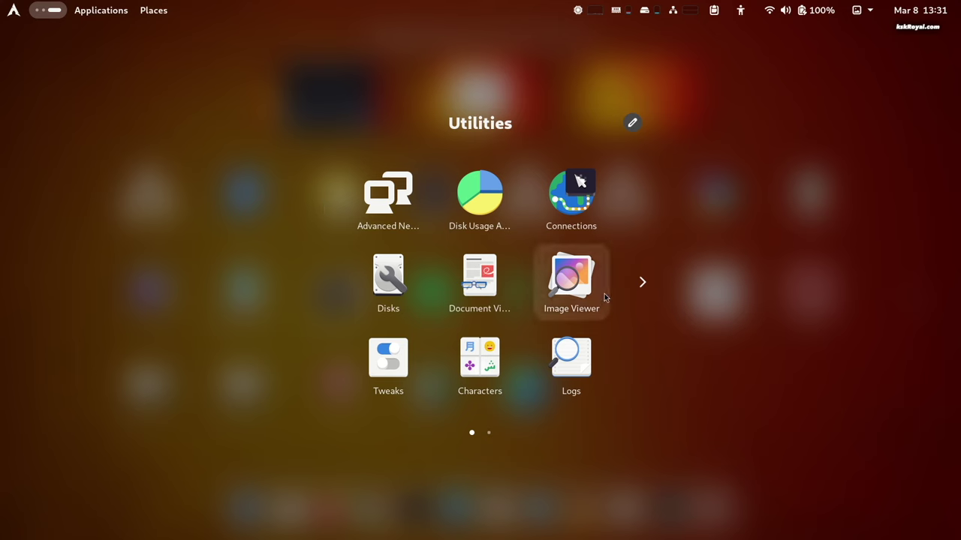
click(640, 281)
click(891, 243)
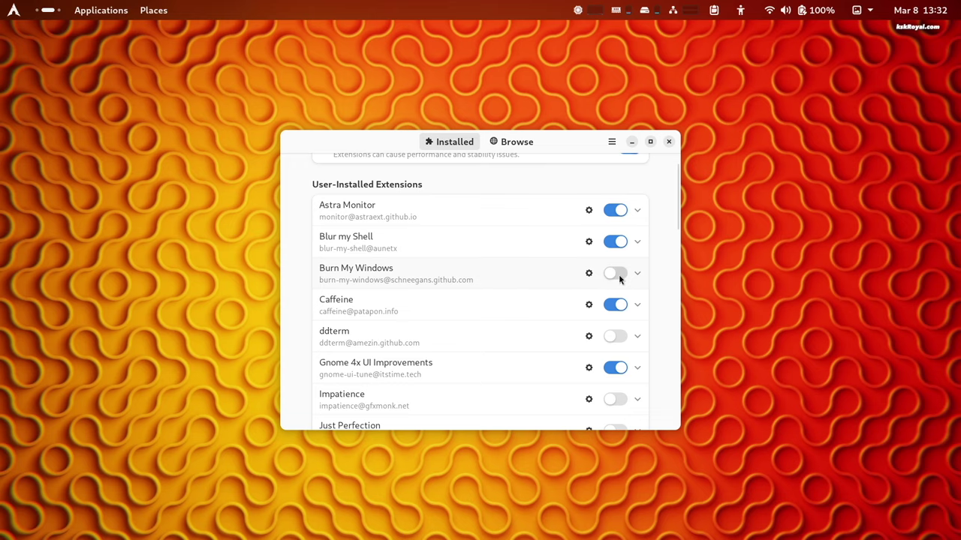
Enable Burn My Windows and open its effect settings with the Glitch options expanded.
click(616, 275)
scroll(600, 248, down, 2)
click(589, 206)
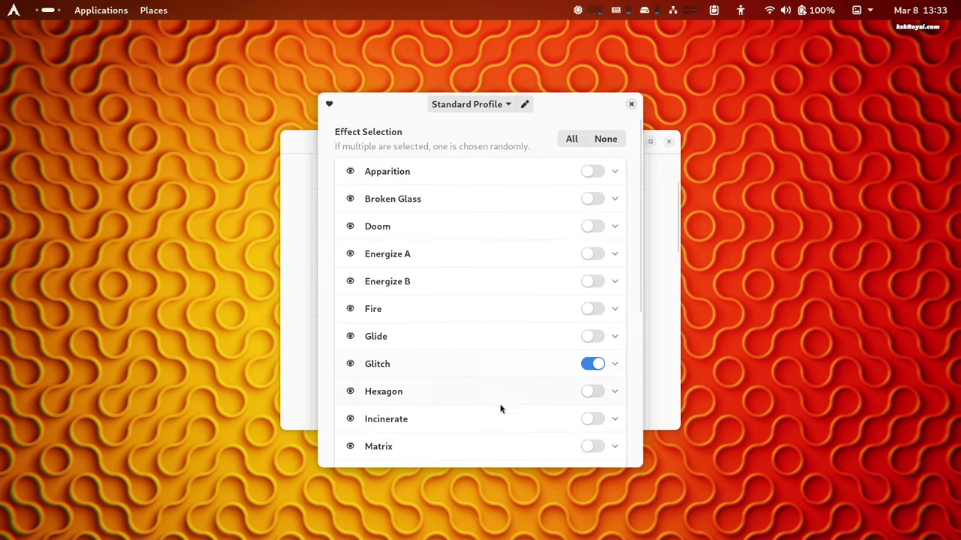
click(613, 365)
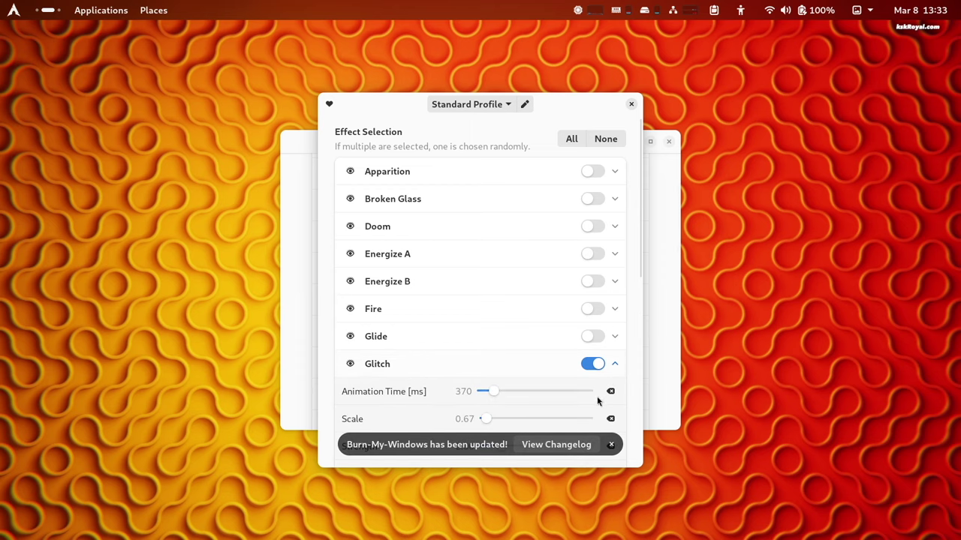
scroll(370, 372, down, 3)
Launch apps from Activities, then close VS Code and Chrome to show the glitch and portal effects.
key(super)
text(f)
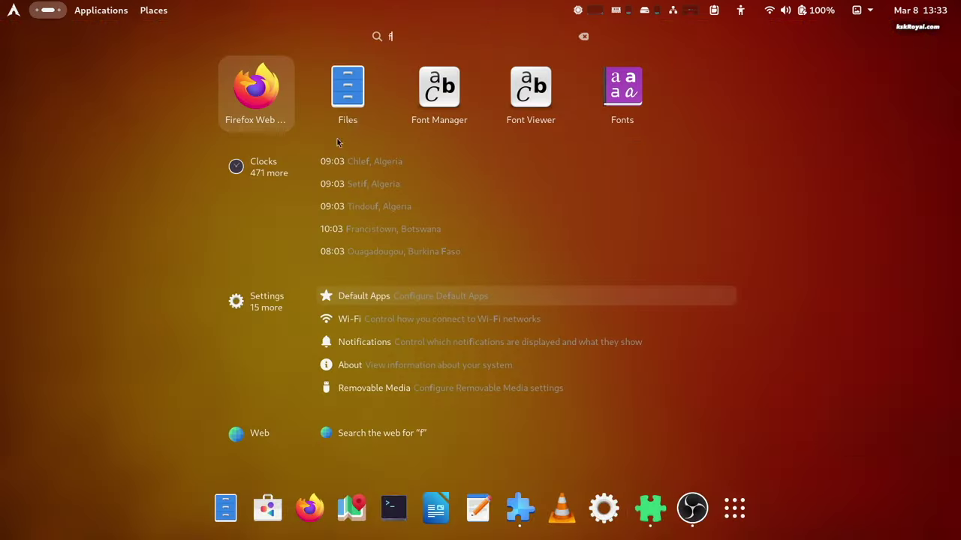
key(Escape)
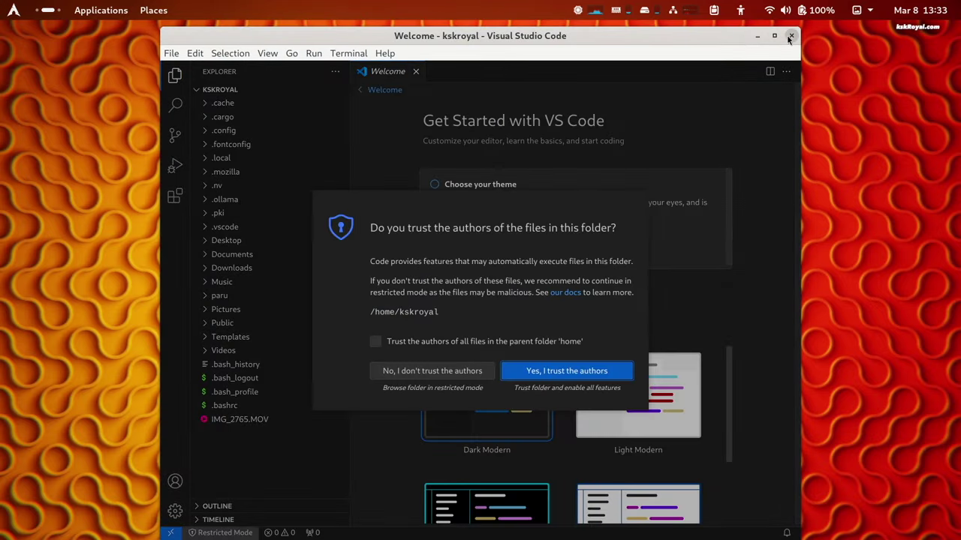
click(790, 36)
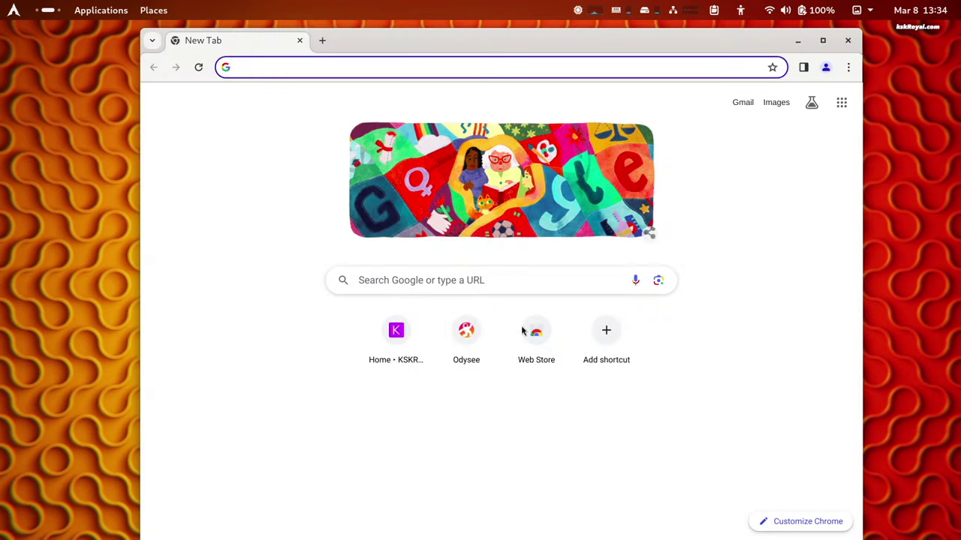
key(ctrl+w)
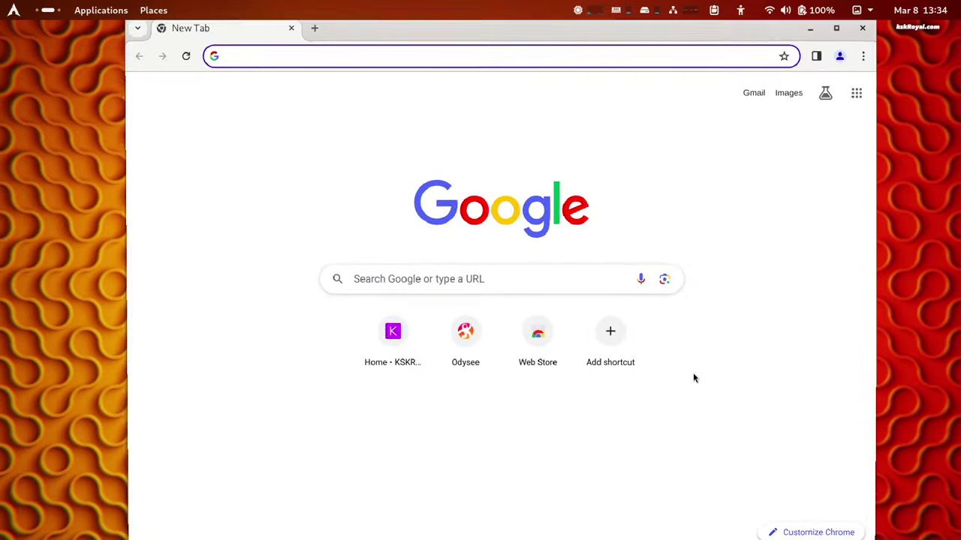
key(ctrl+w)
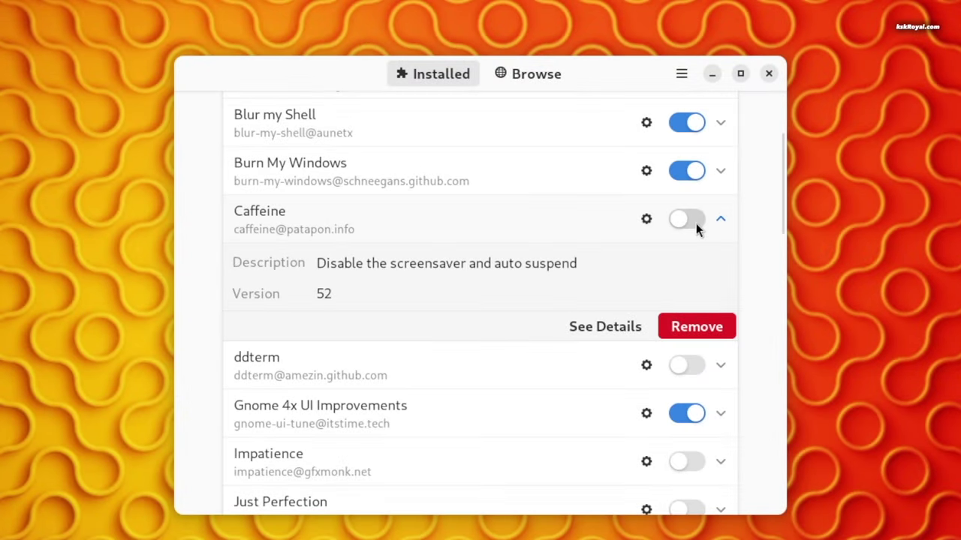
Switch on Caffeine and show its new tile in the quick settings panel.
click(687, 219)
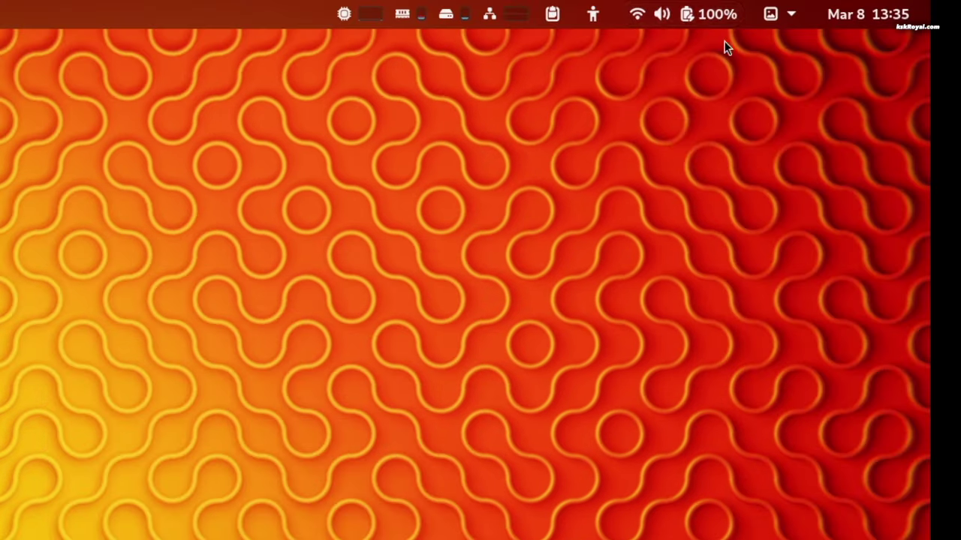
click(699, 18)
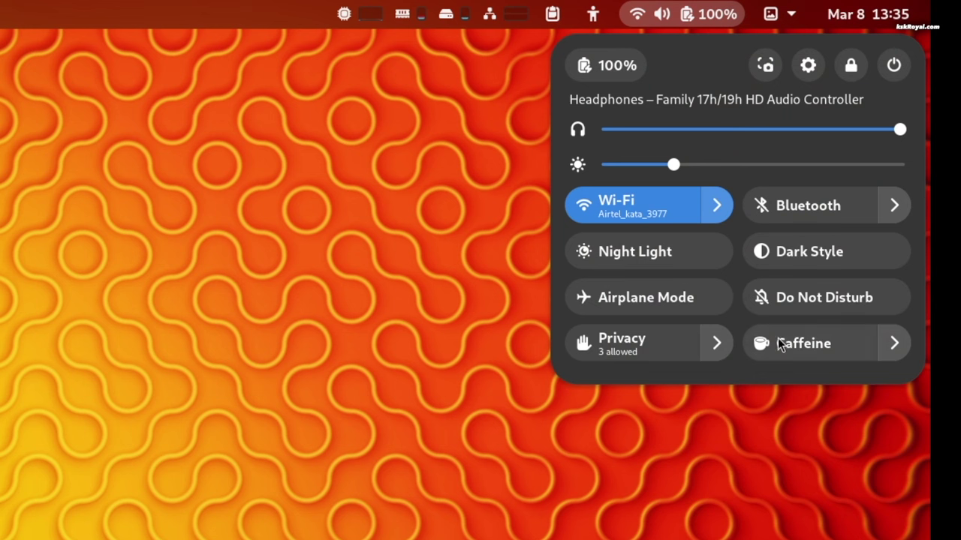
Toggle the Caffeine tile on, off and on again, and set its timer to 30 minutes.
click(826, 349)
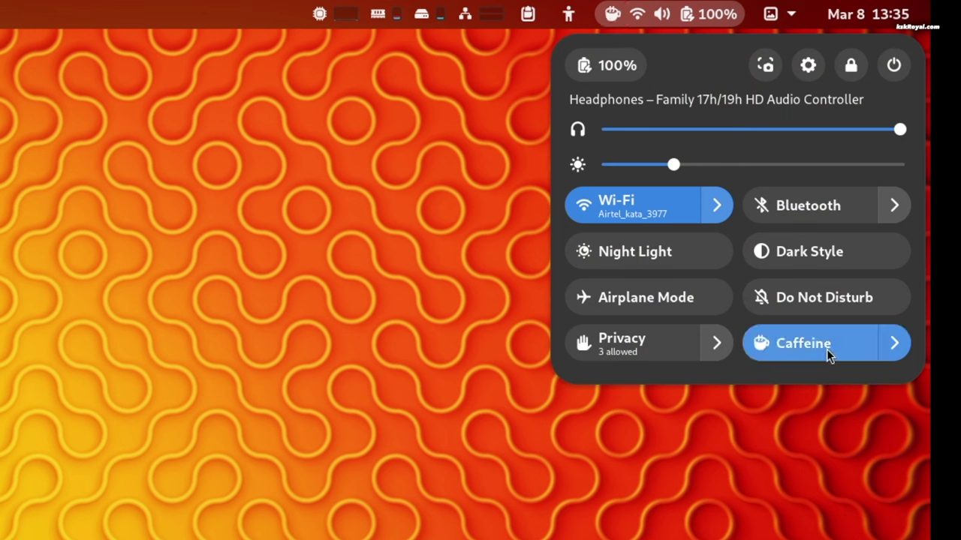
click(826, 349)
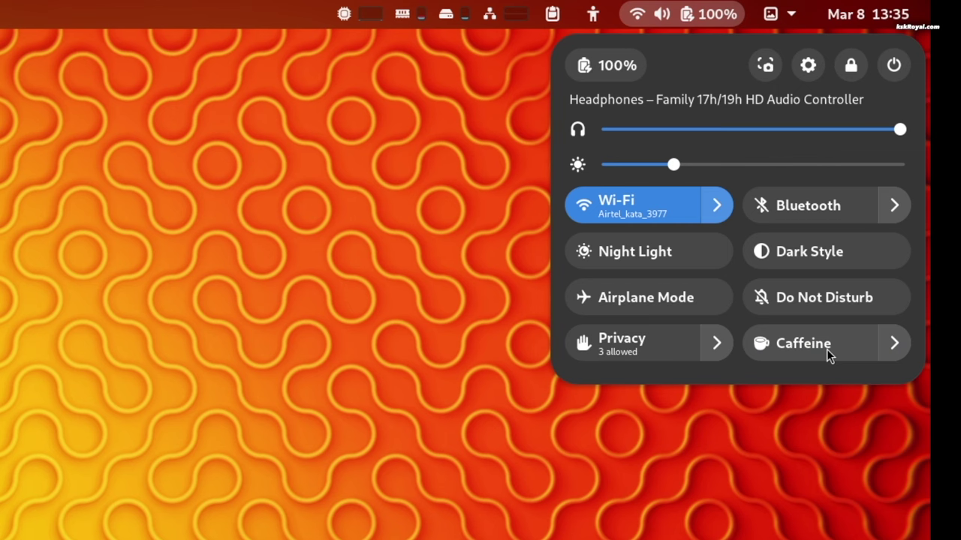
click(829, 346)
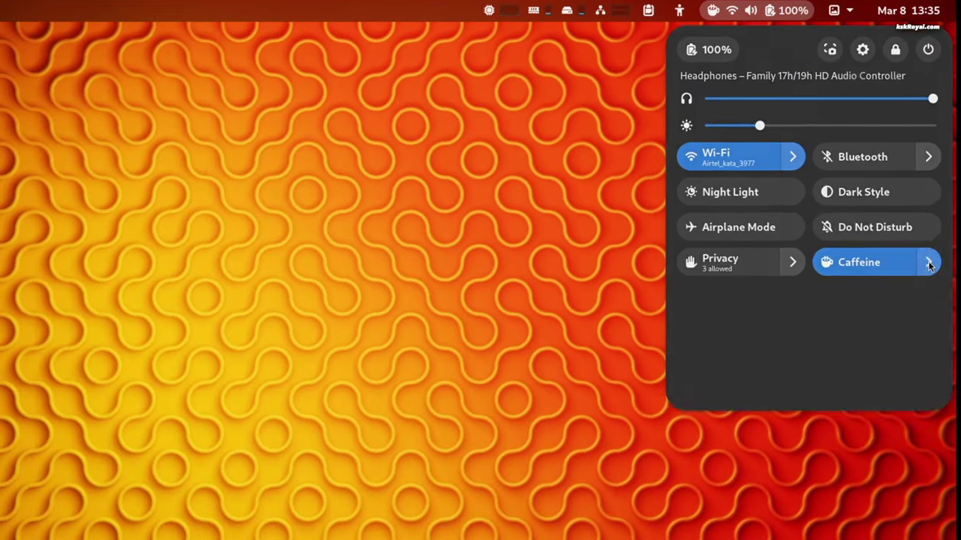
click(893, 343)
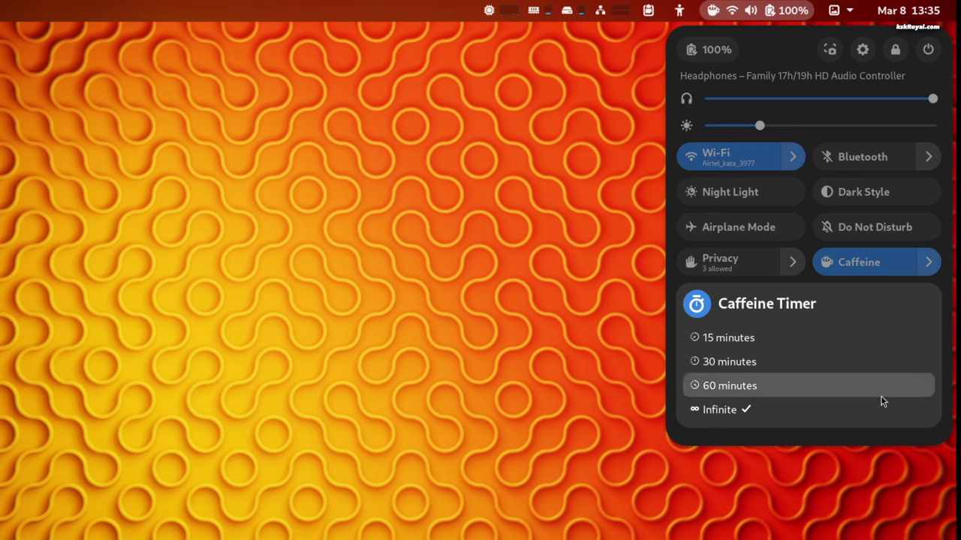
click(863, 359)
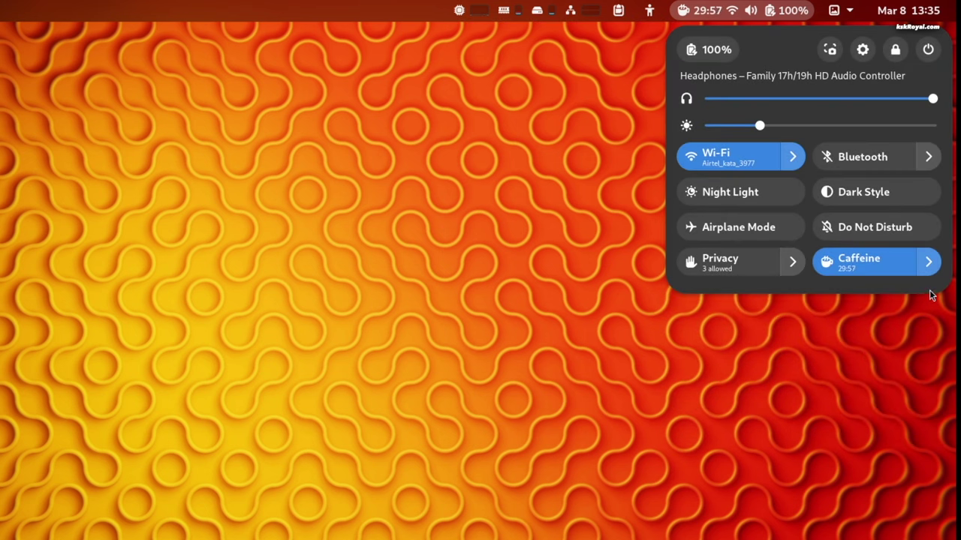
click(930, 262)
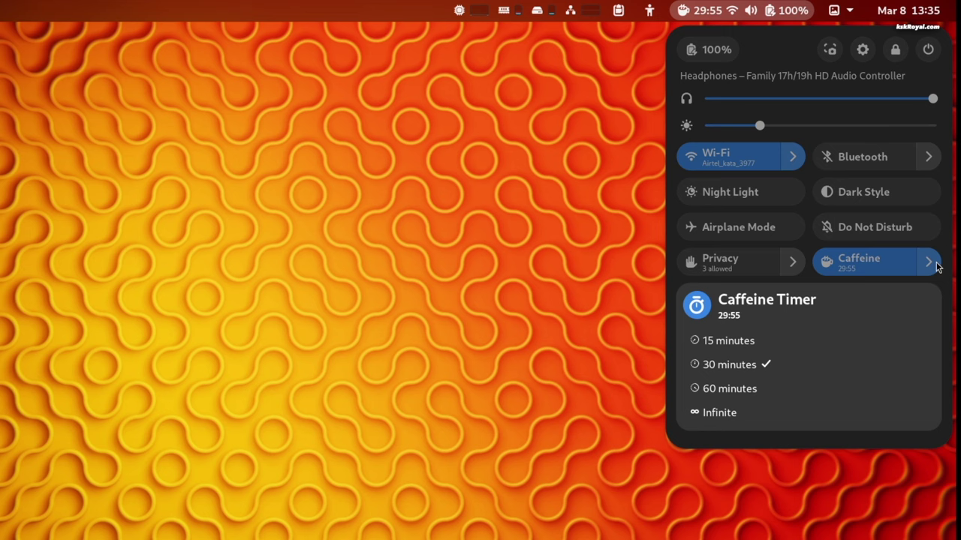
click(865, 403)
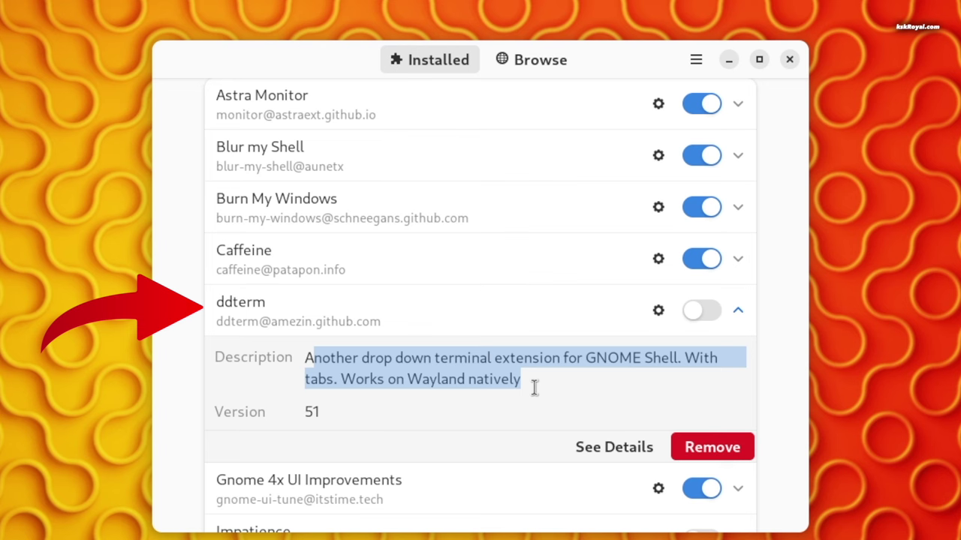
Enable ddterm and drop its two-tab terminal down from the top bar.
click(697, 317)
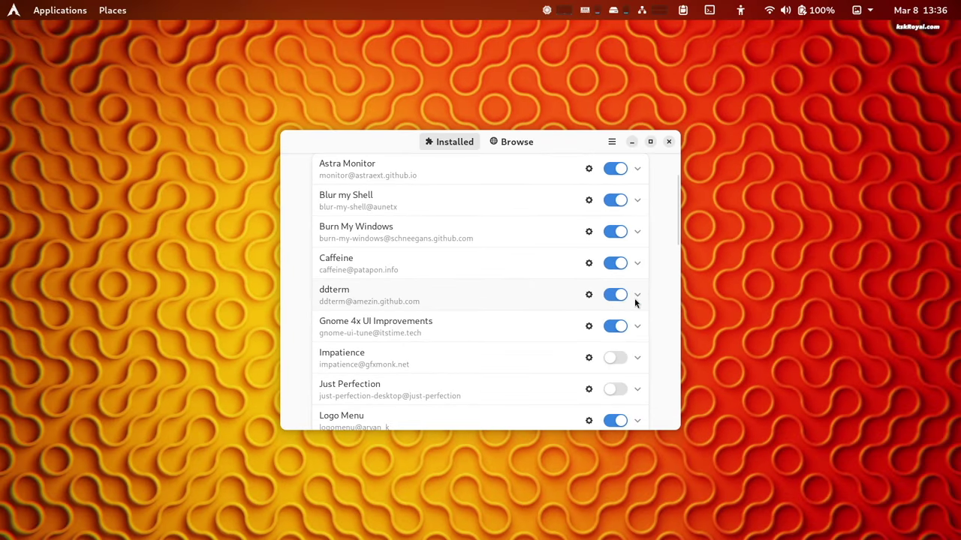
click(635, 301)
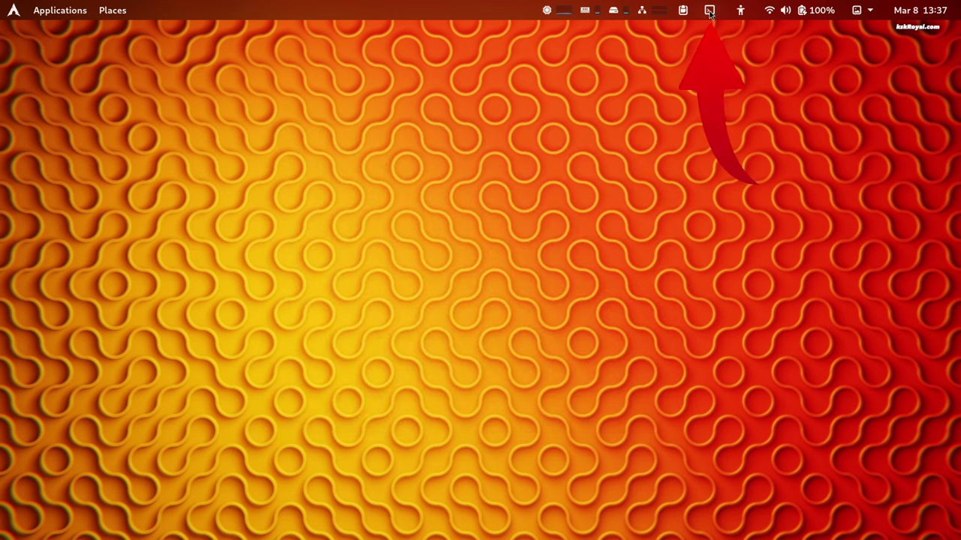
click(709, 10)
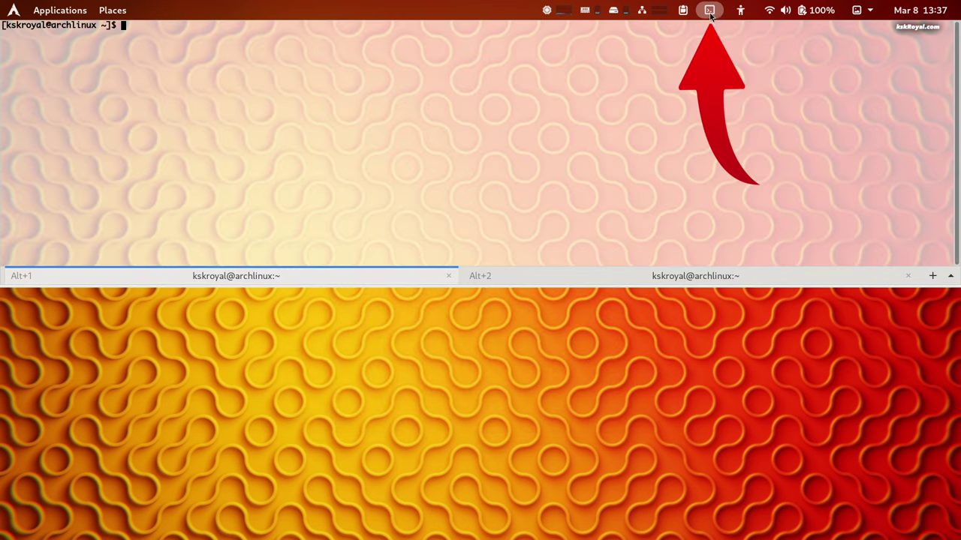
Run htop in the first ddterm tab.
click(710, 12)
click(710, 12)
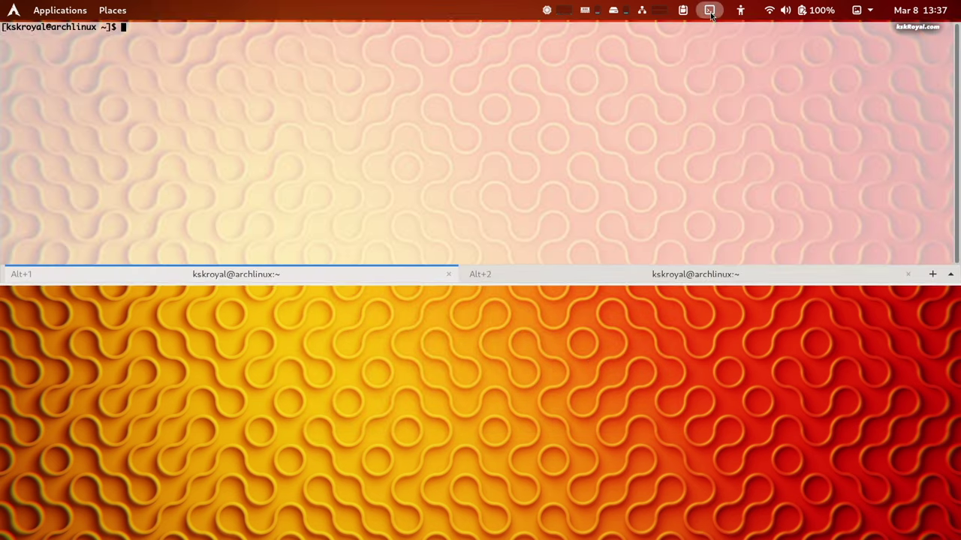
text(htop)
key(Return)
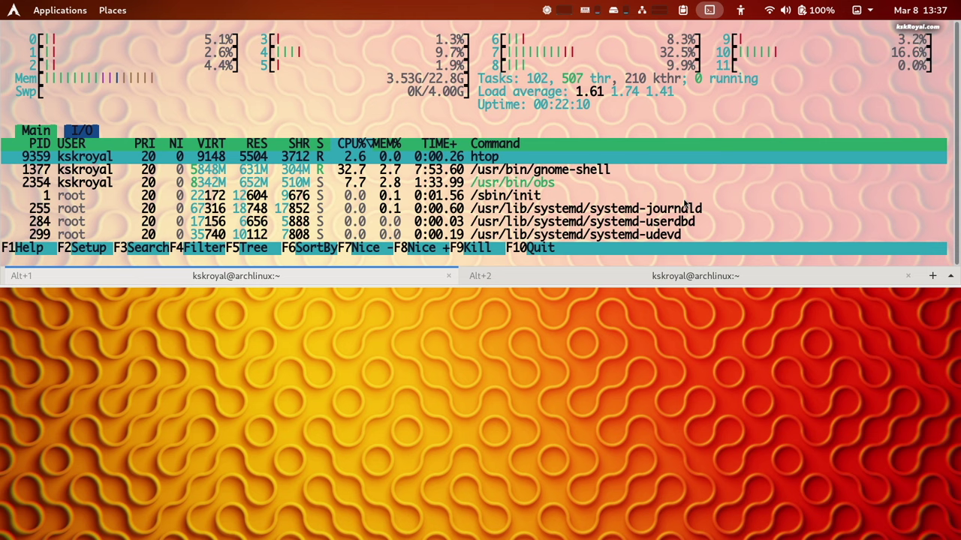
Run 'sudo pacman -Sy' in a new tab, then hide the drop-down terminal with F12.
key(ctrl+shift+t)
text(sudo pacman -Sy)
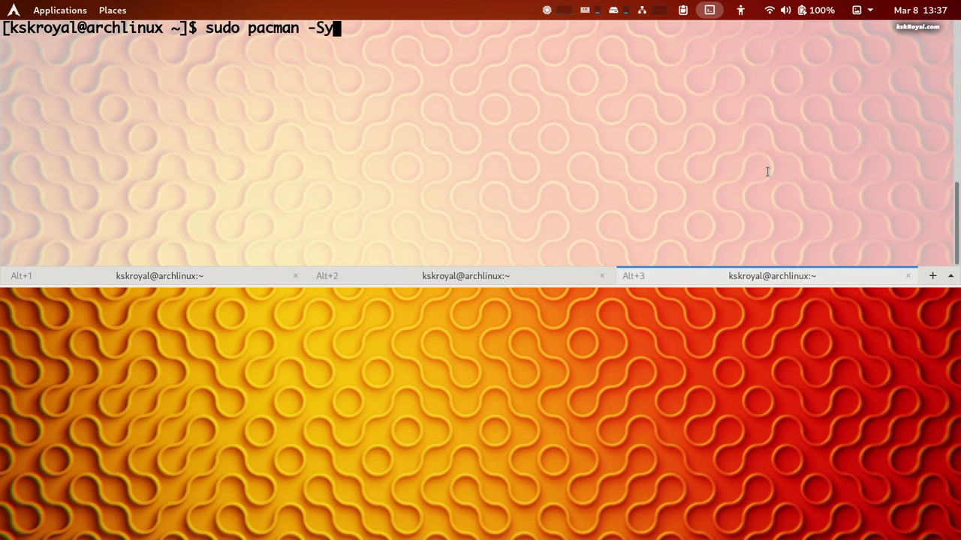
key(Return)
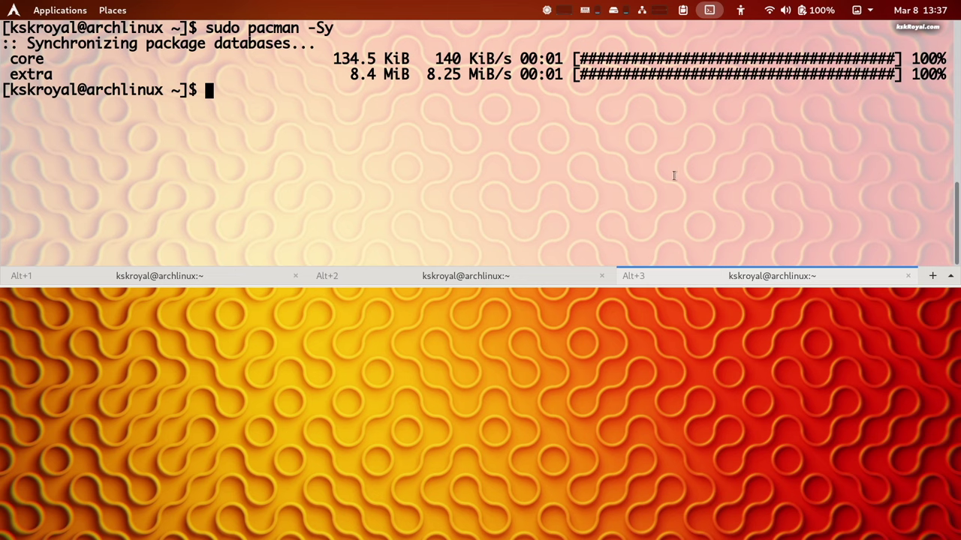
key(F12)
Open ddterm's preferences from Extension Manager and move the window to the screen centre.
key(super)
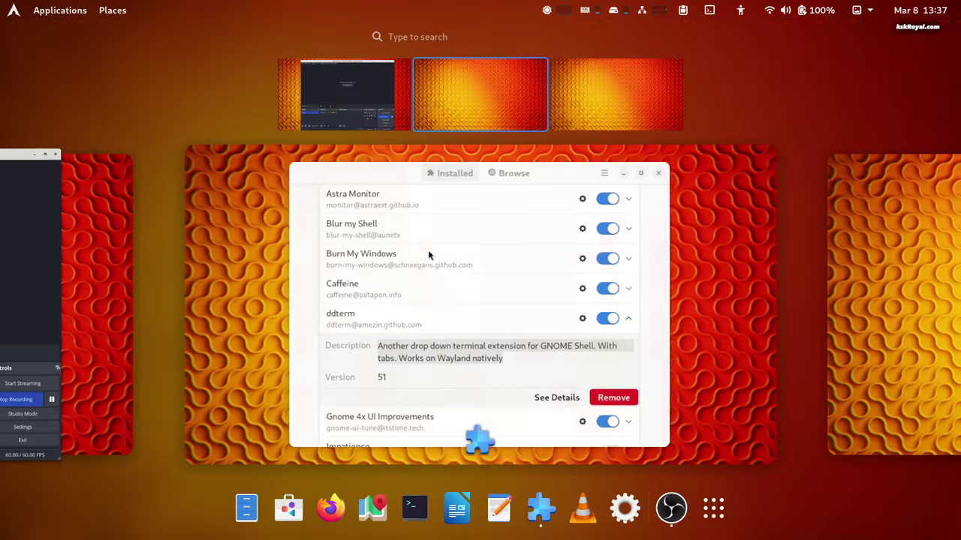
click(448, 285)
click(588, 294)
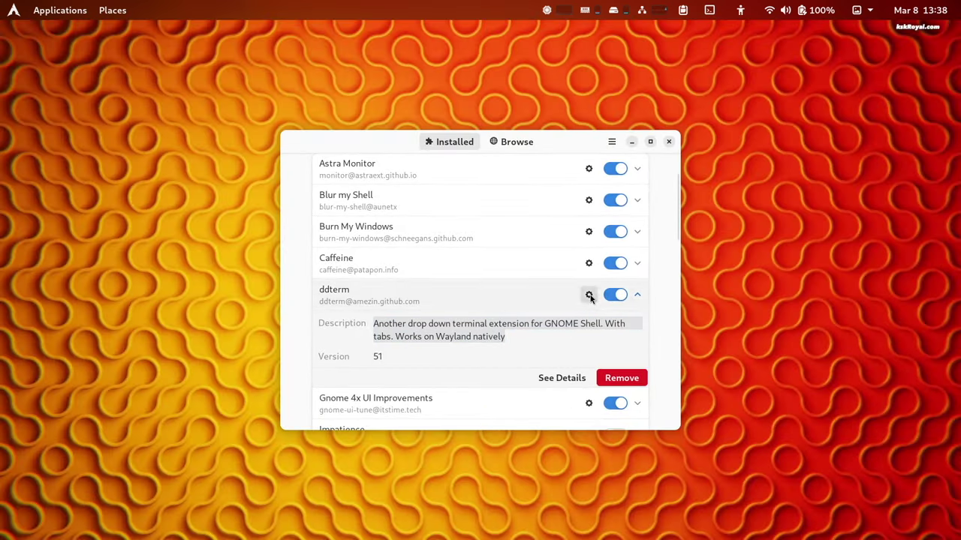
click(173, 150)
drag(173, 150, 498, 151)
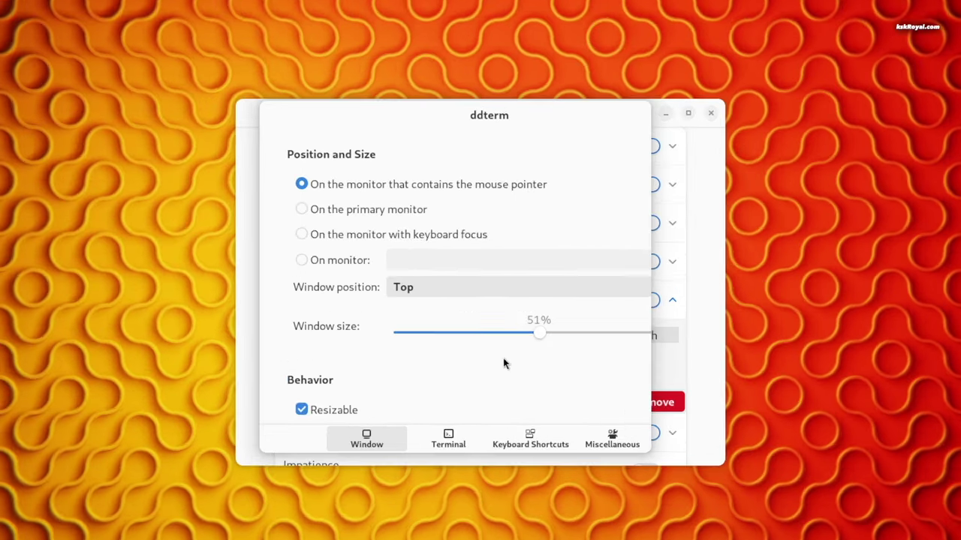
Set the Terminal theme variant to Dark, then run neofetch to show system information.
scroll(498, 349, down, 6)
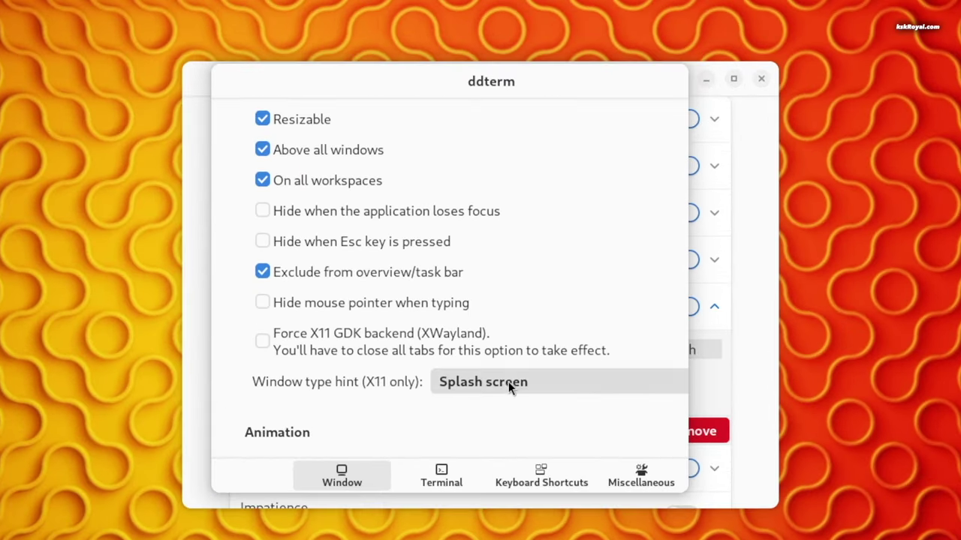
click(465, 479)
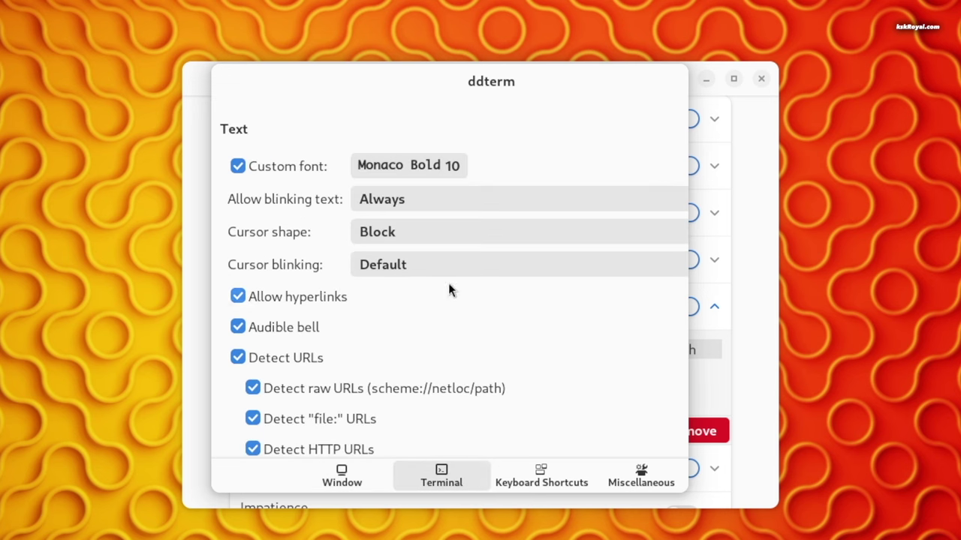
scroll(463, 360, down, 5)
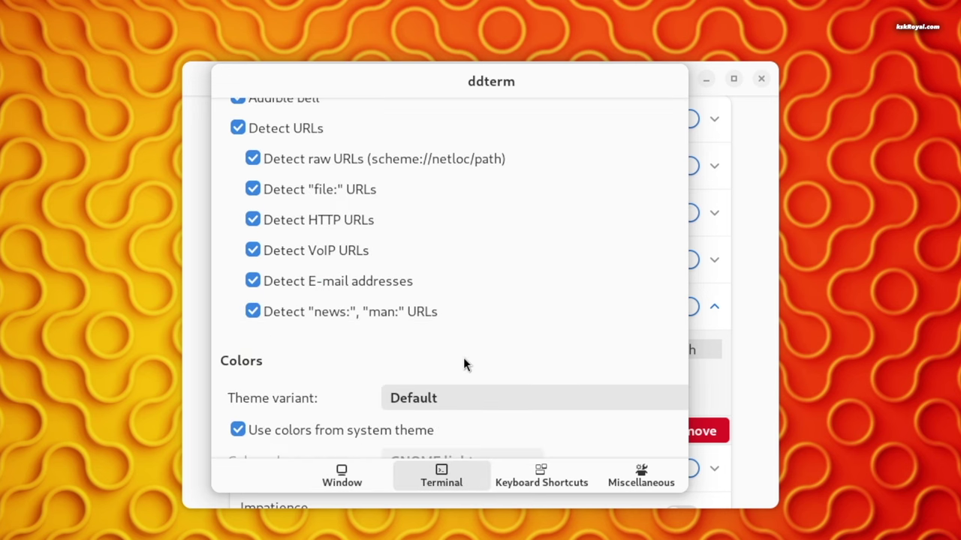
scroll(463, 364, down, 4)
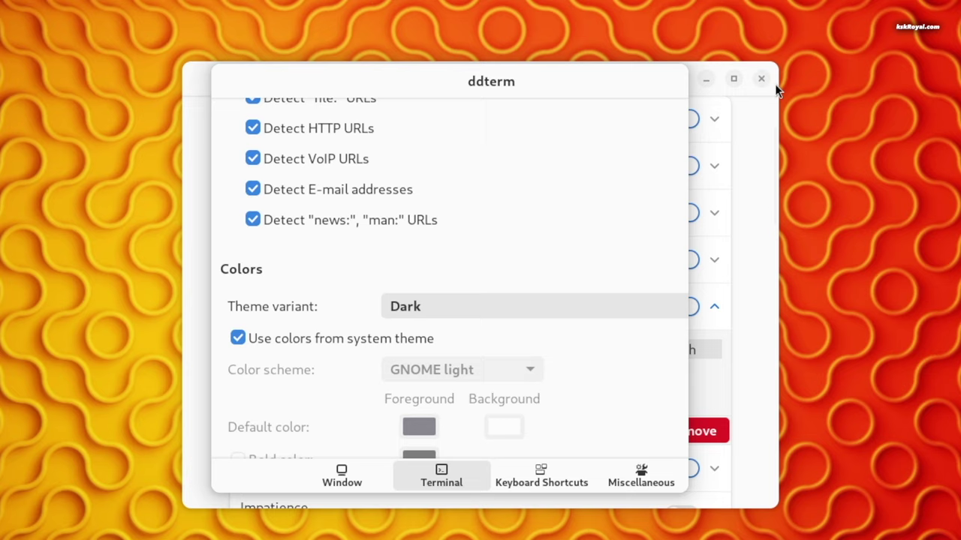
scroll(483, 306, up, 1)
scroll(485, 306, down, 2)
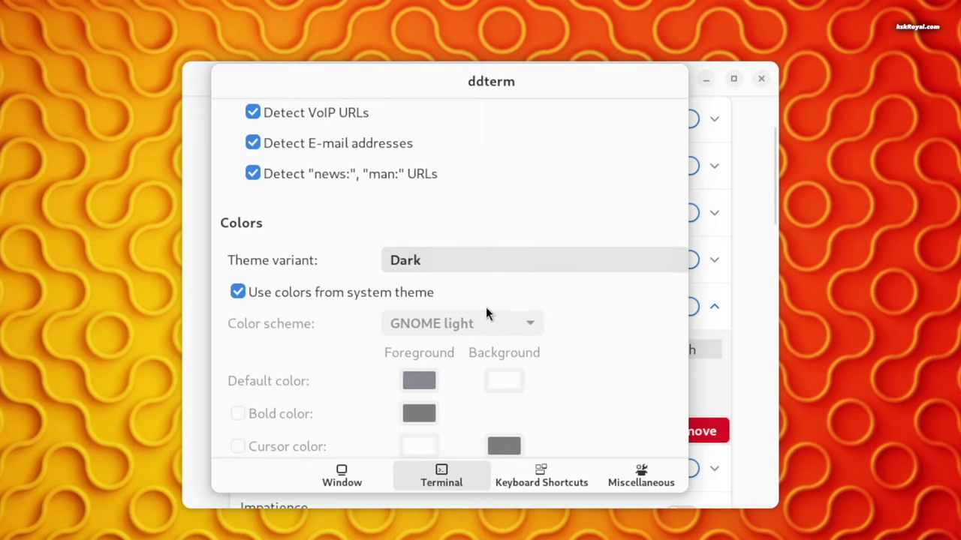
scroll(486, 307, down, 1)
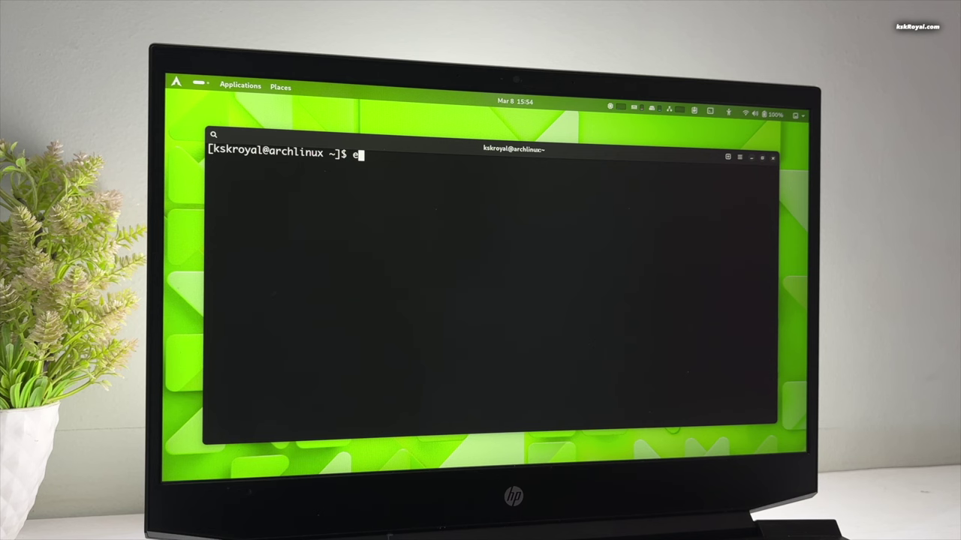
text(eofetch)
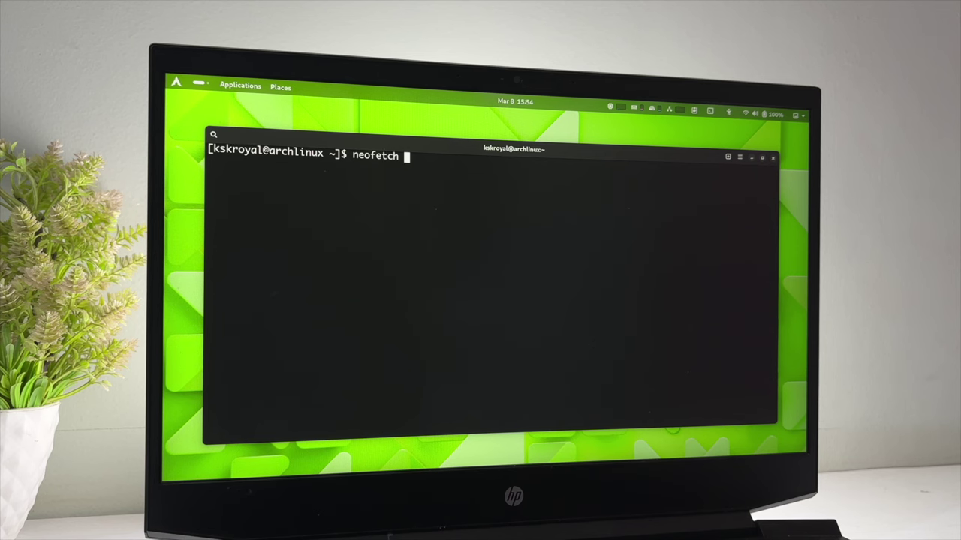
key(Return)
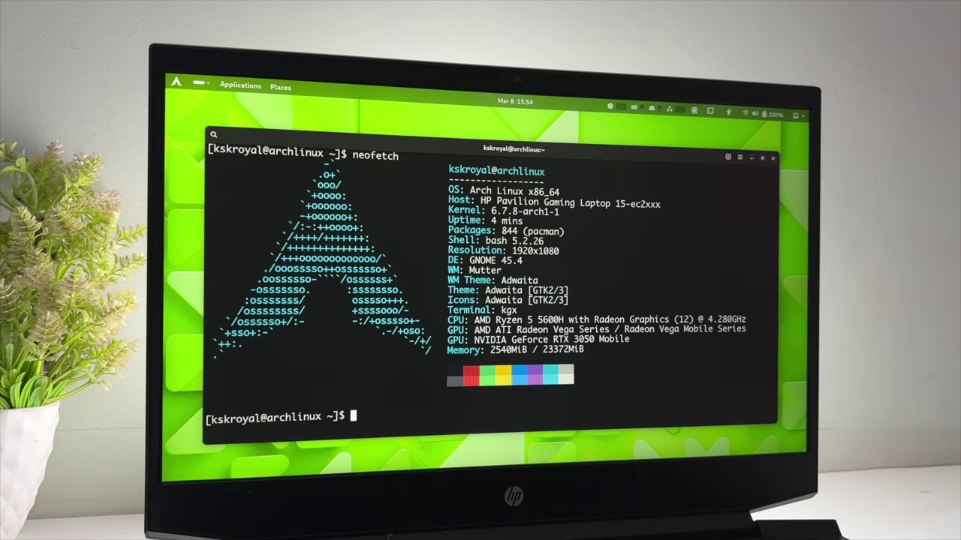